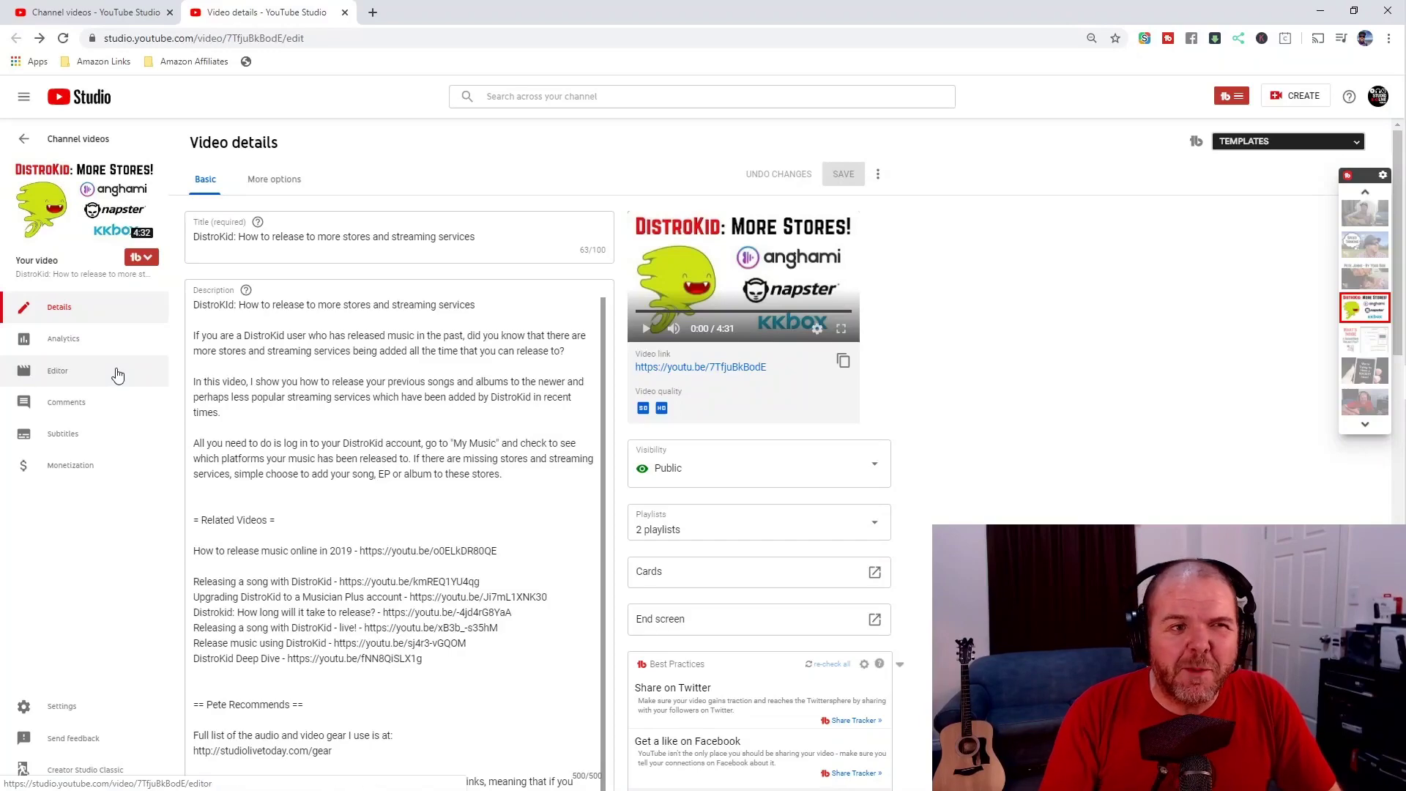
Leave the video editor and close its tab to get back to the channel's Public uploads list.
left_click(117, 375)
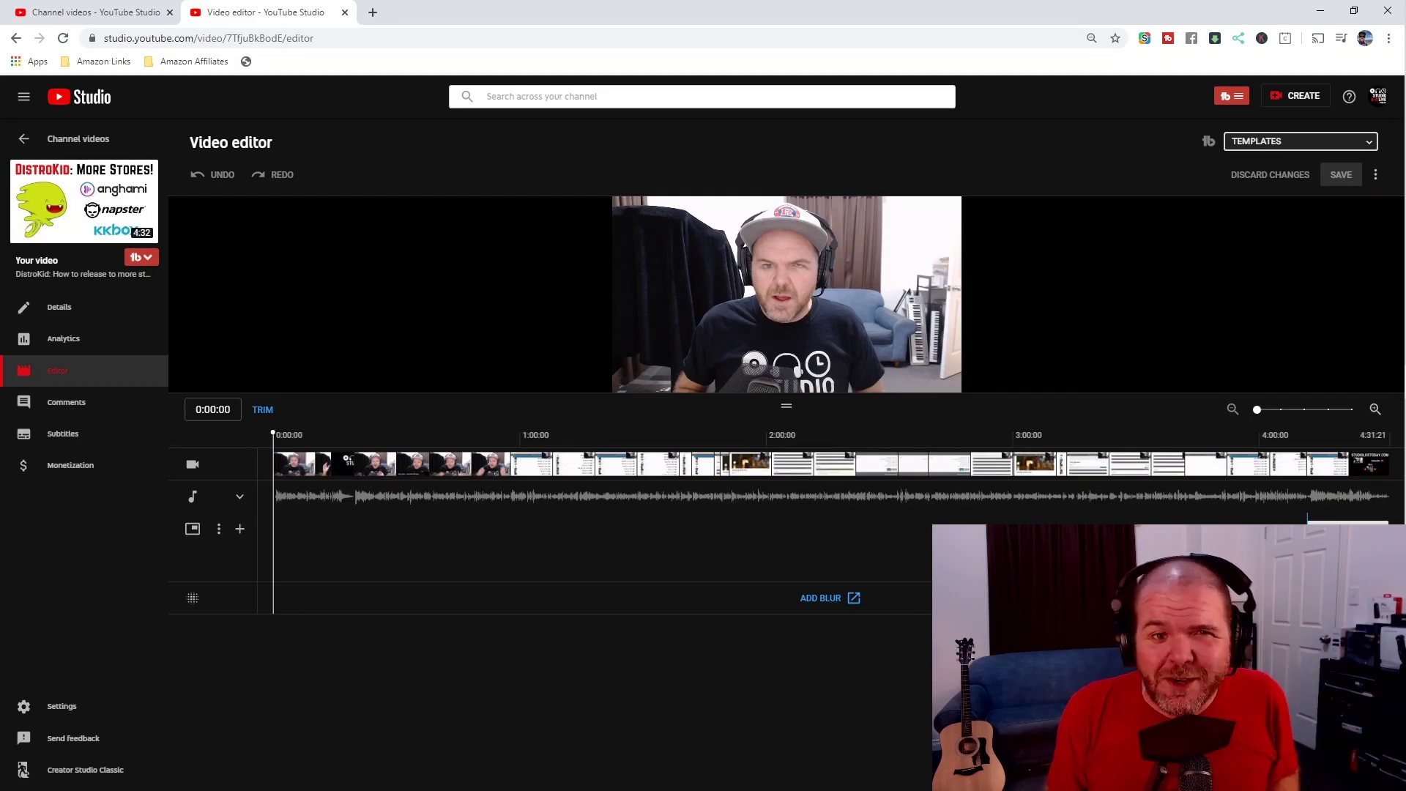
key("ctrl+w")
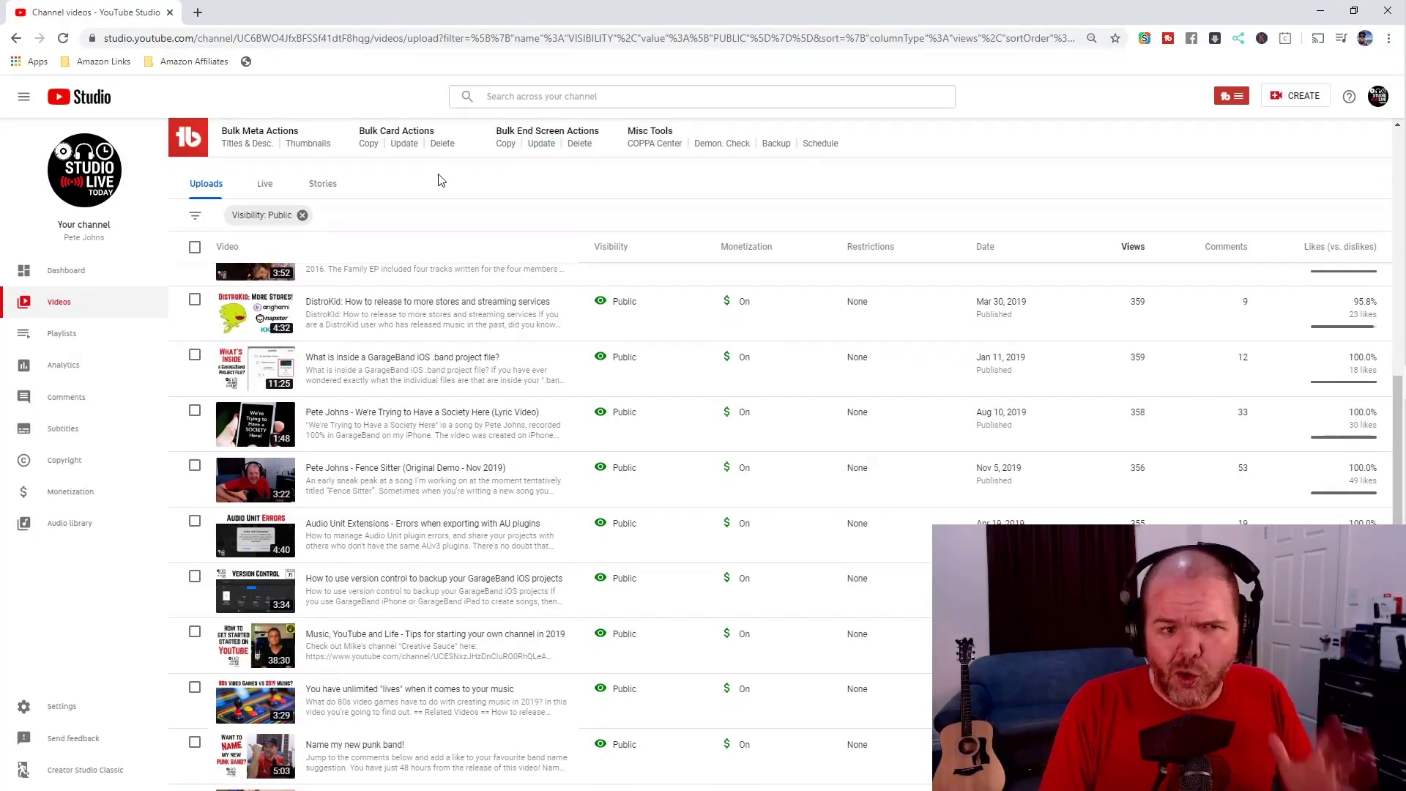
Open the DistroKid streaming-services video's details and go to its Editor page.
mouse_move(388, 315)
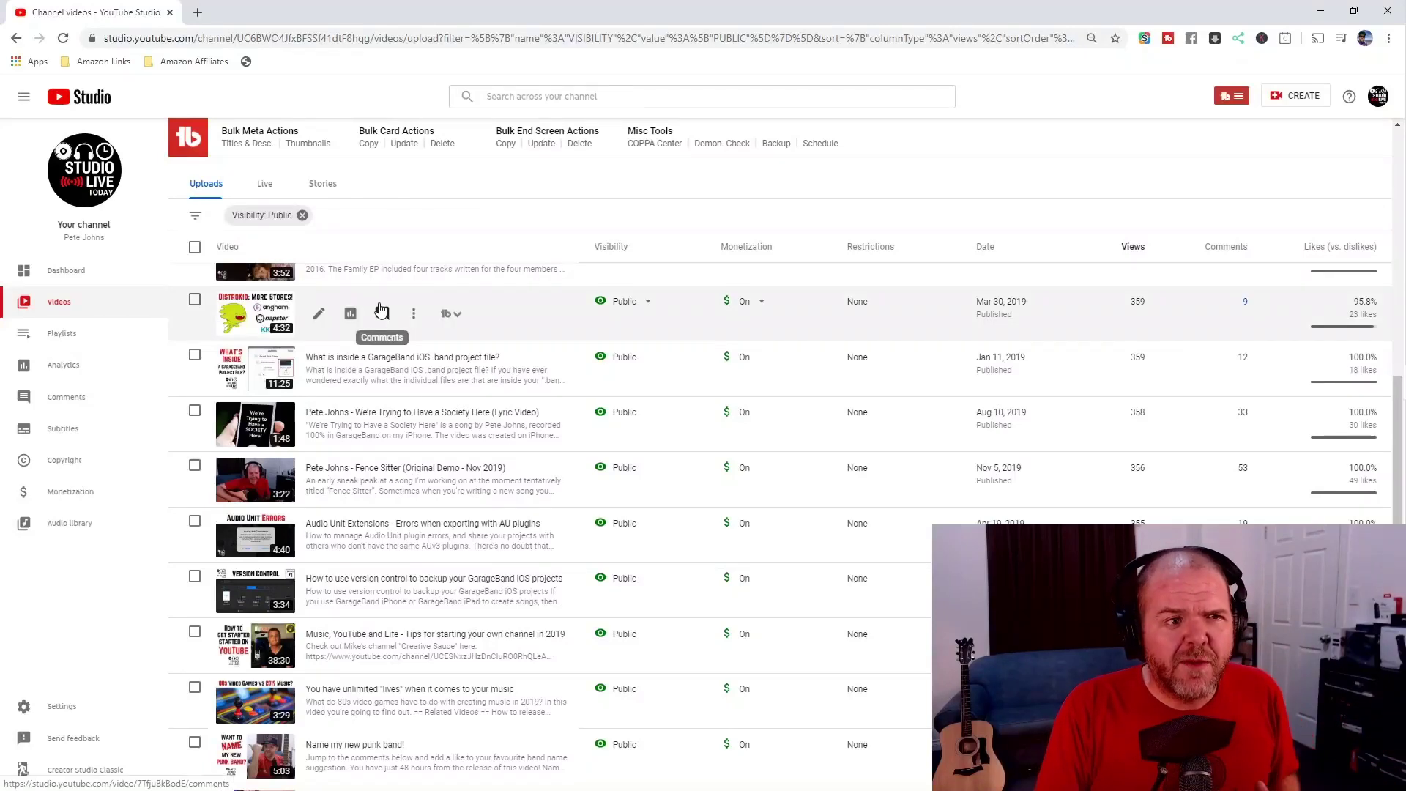
left_click(319, 315)
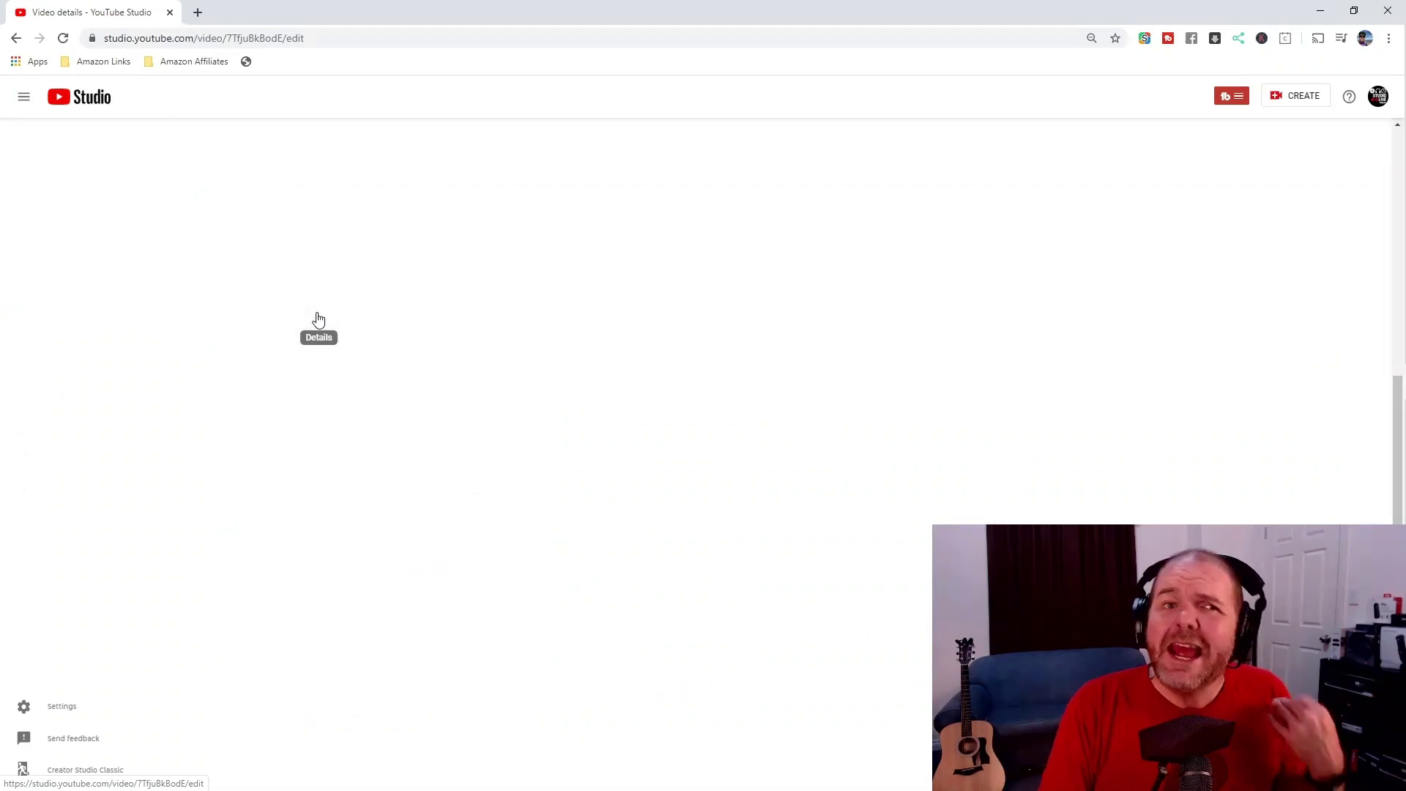
scroll(315, 315, "down", 5)
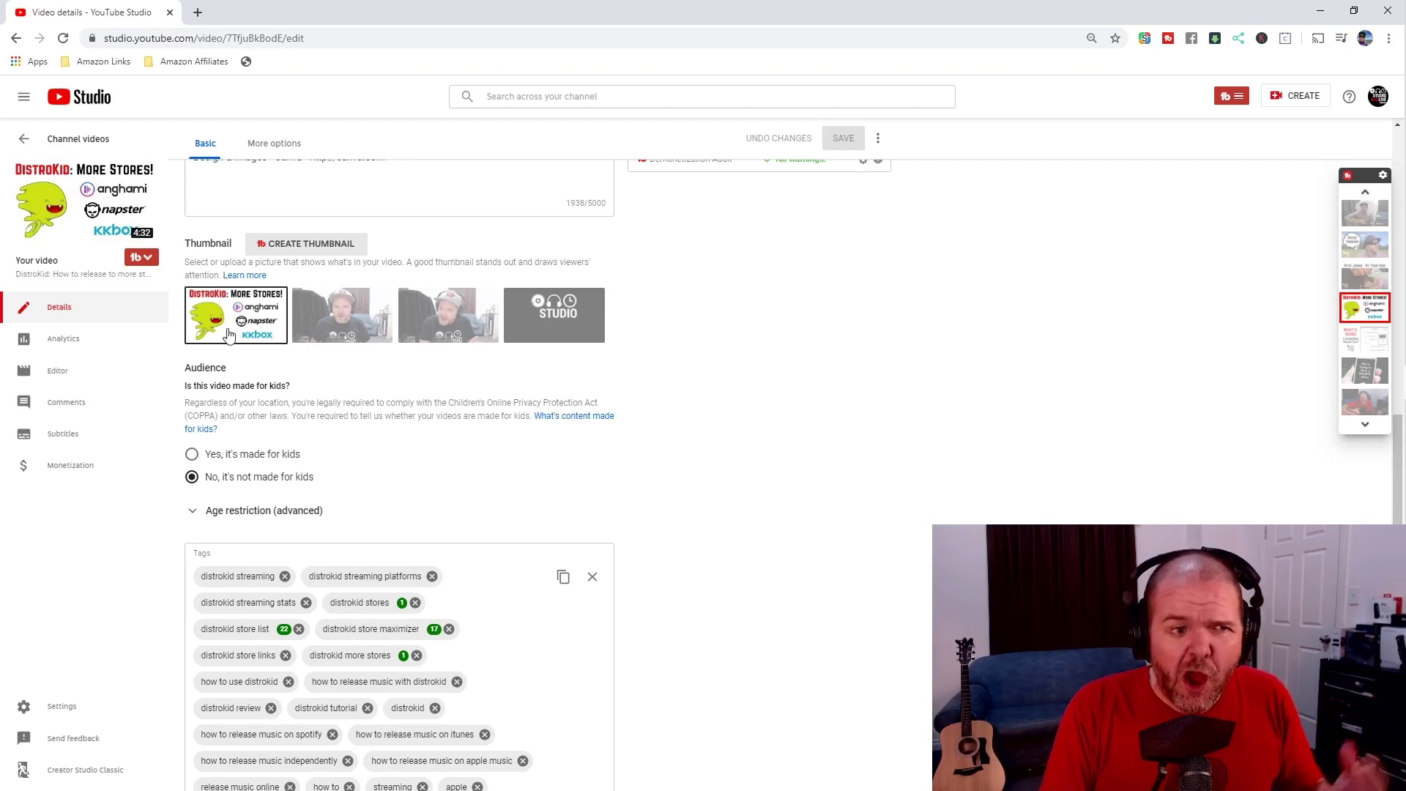
left_click(97, 373)
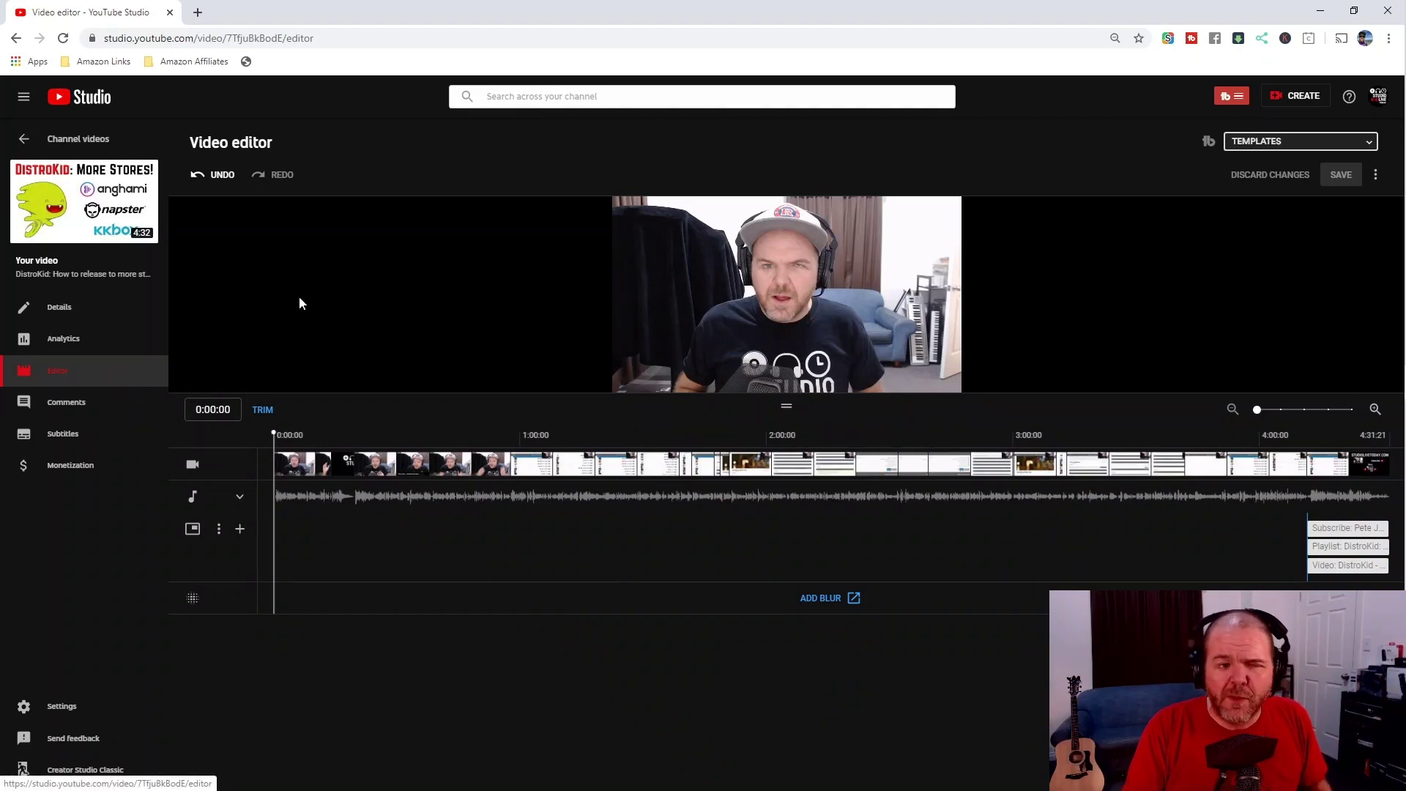
Enter trim mode for the DistroKid video, try the trim handles and zoom the timeline in.
left_click(263, 410)
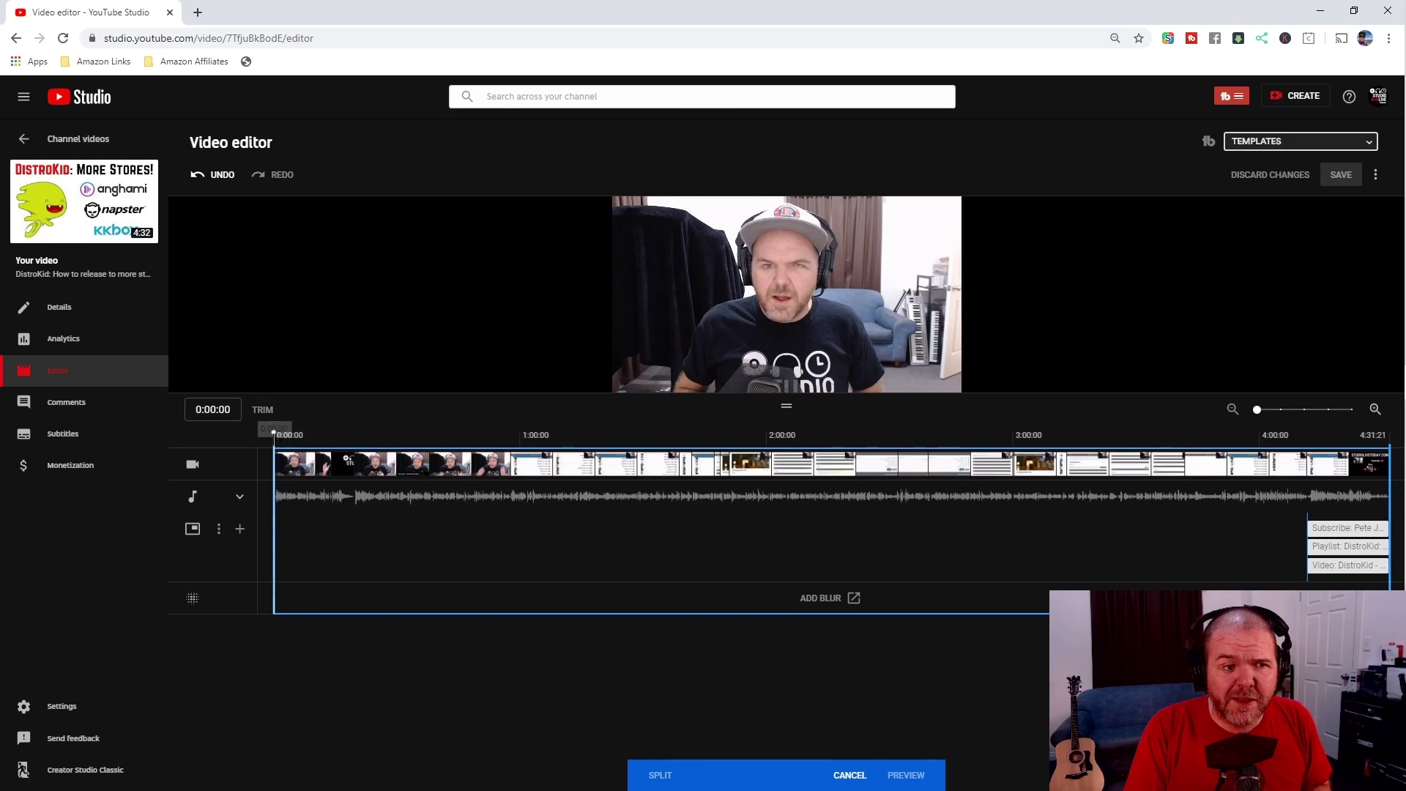
left_click(315, 529)
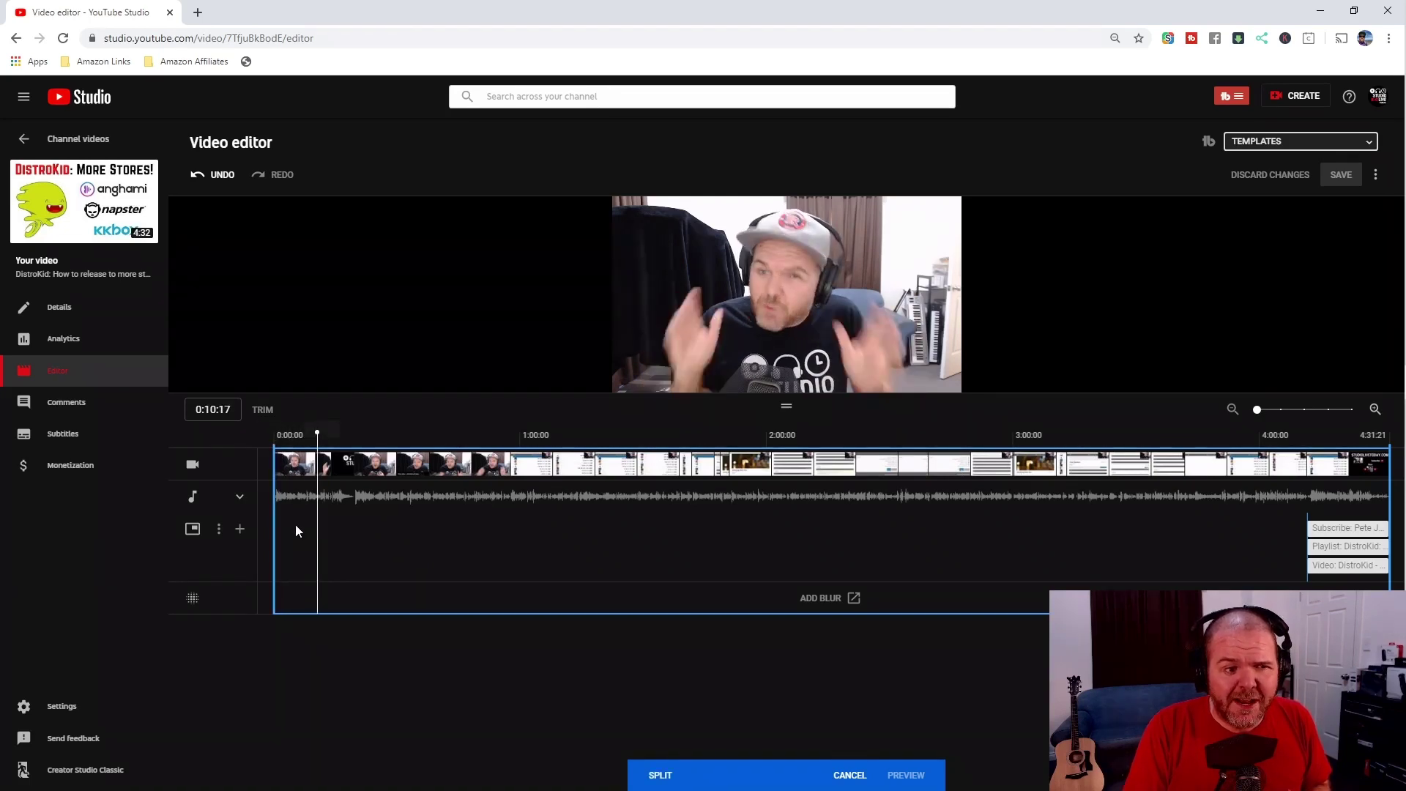
mouse_move(274, 511)
left_mouse_down()
mouse_move(307, 511)
mouse_move(275, 512)
left_mouse_up()
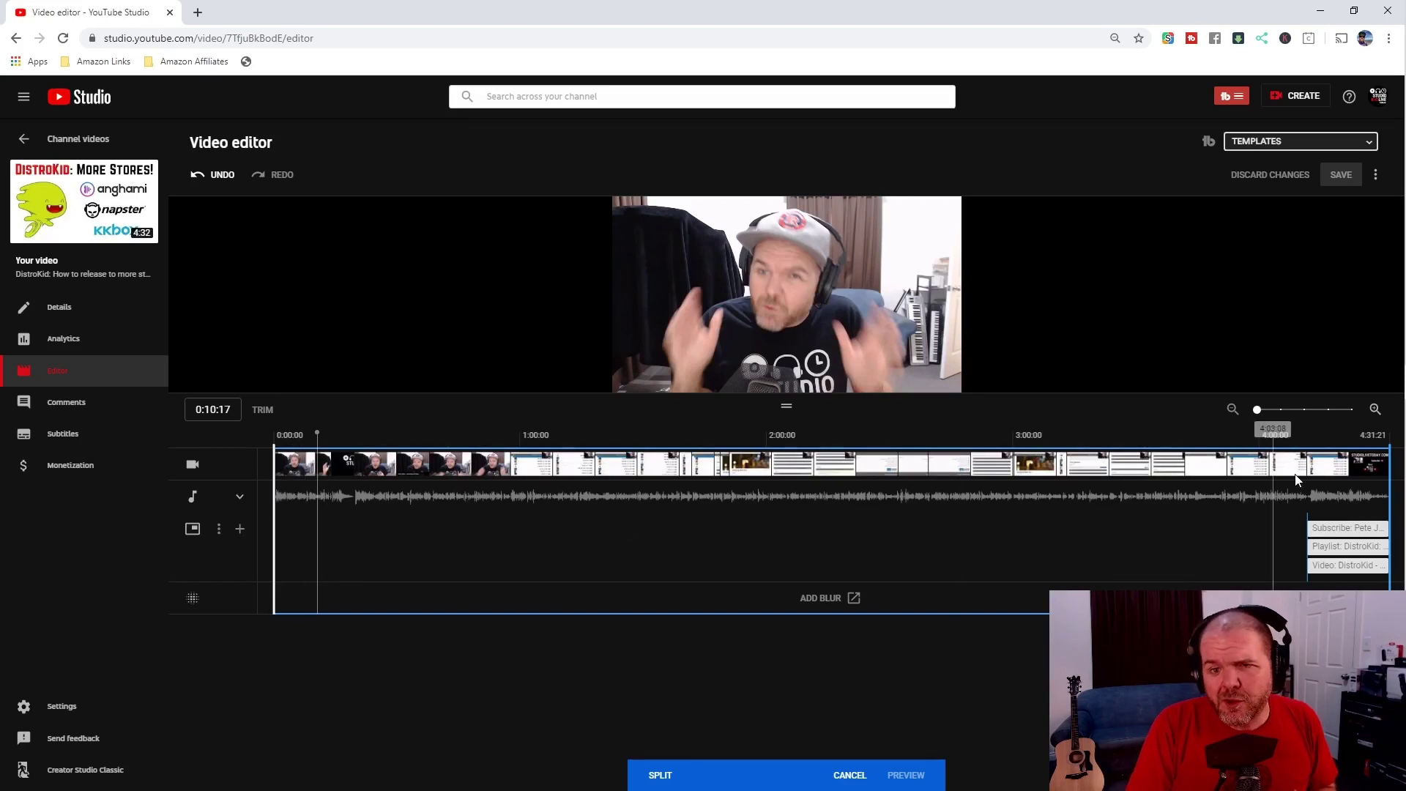
mouse_move(1388, 496)
left_mouse_down()
mouse_move(1339, 496)
mouse_move(1397, 498)
left_mouse_up()
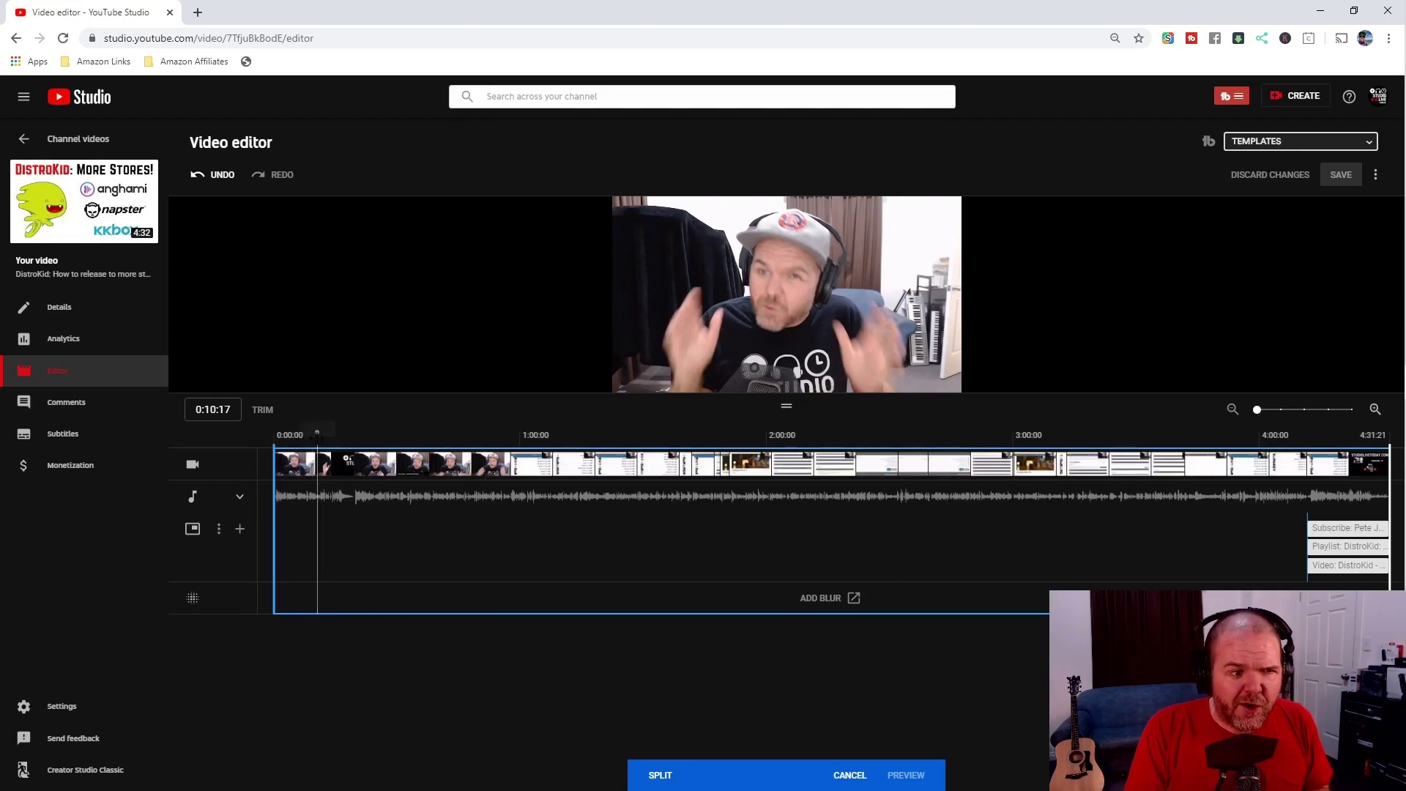
left_click(276, 505)
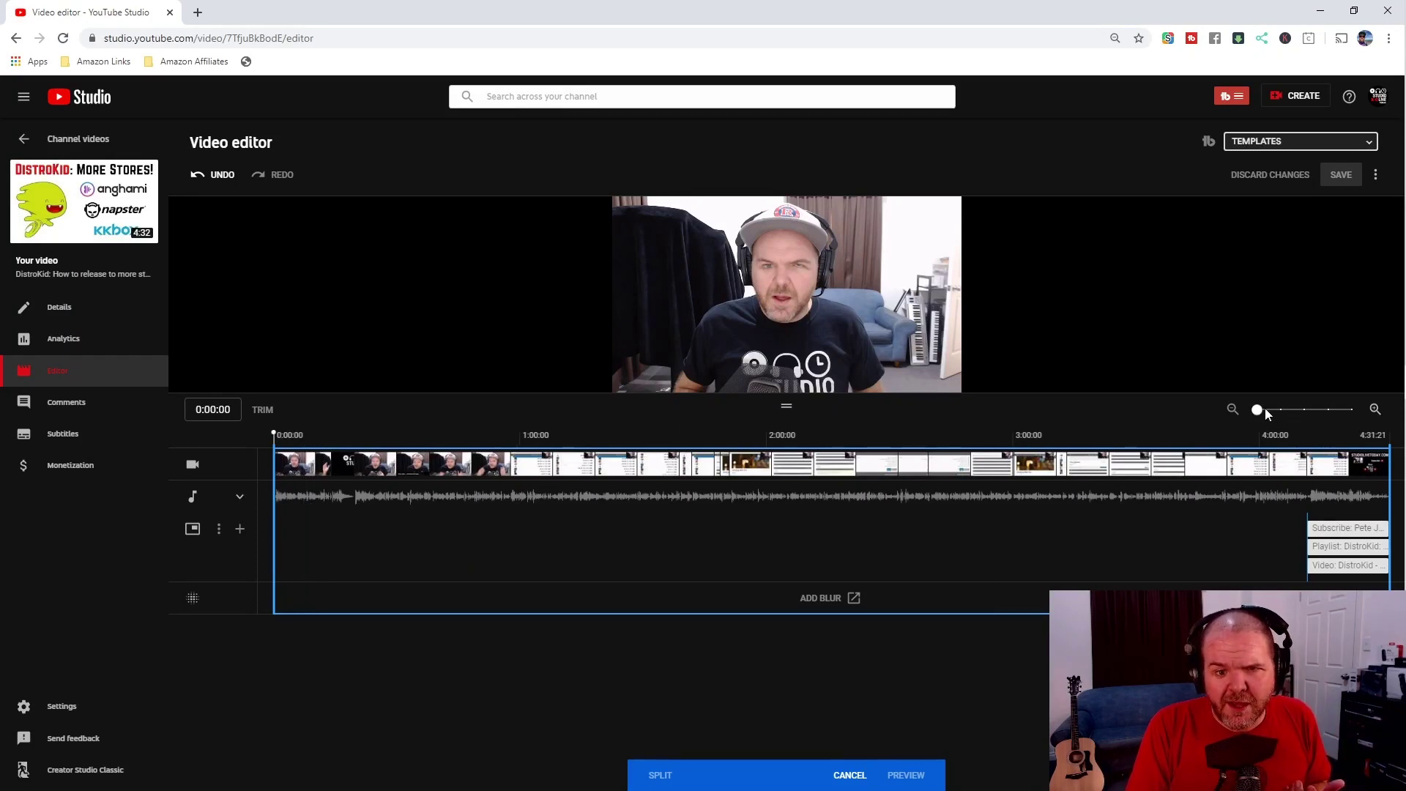
left_click_drag(1263, 408, 1275, 413)
Move the trim start to about 0:00:14 and play the preview to check the new opening.
left_click(1296, 411)
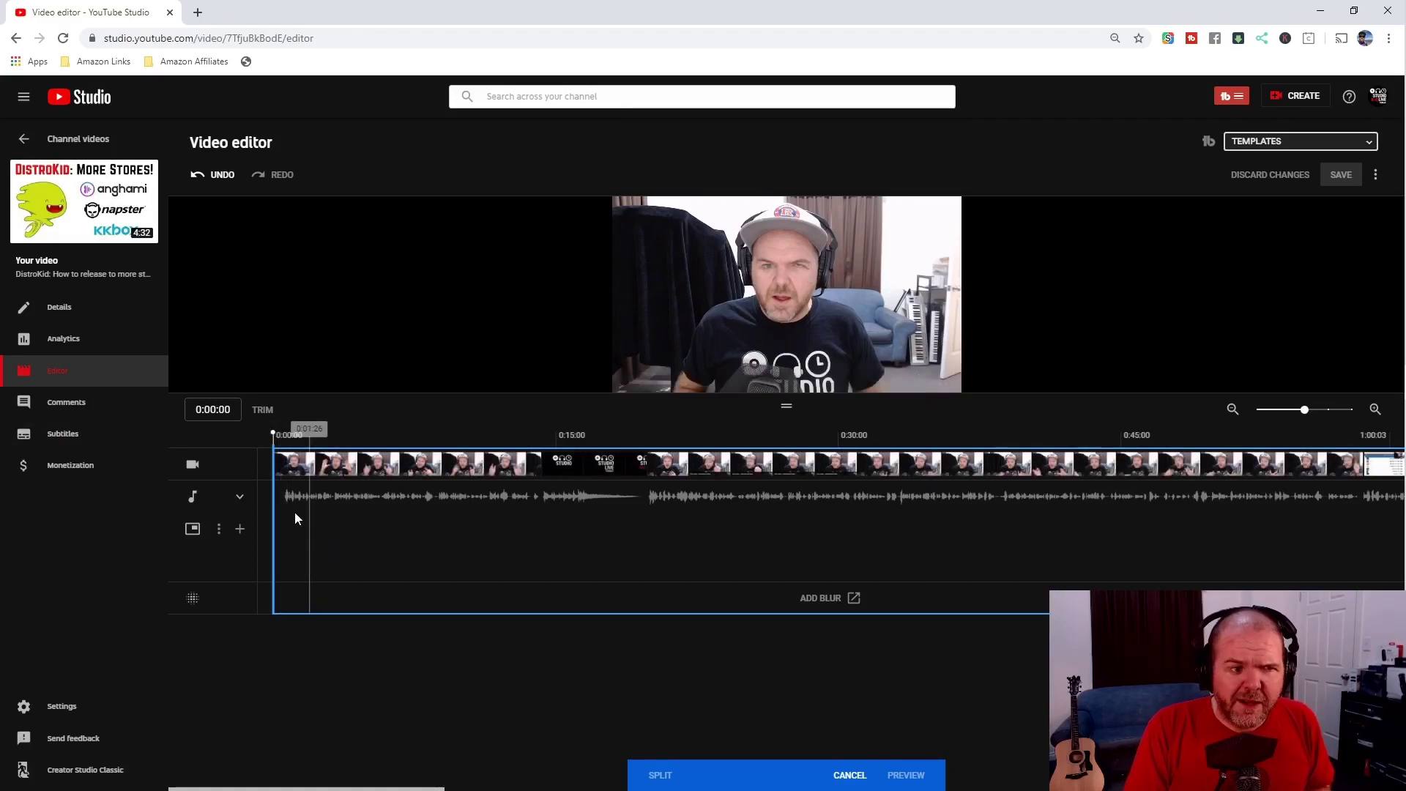
mouse_move(277, 505)
left_mouse_down()
mouse_move(298, 510)
mouse_move(273, 506)
left_mouse_up()
left_click_drag(1311, 412, 1327, 412)
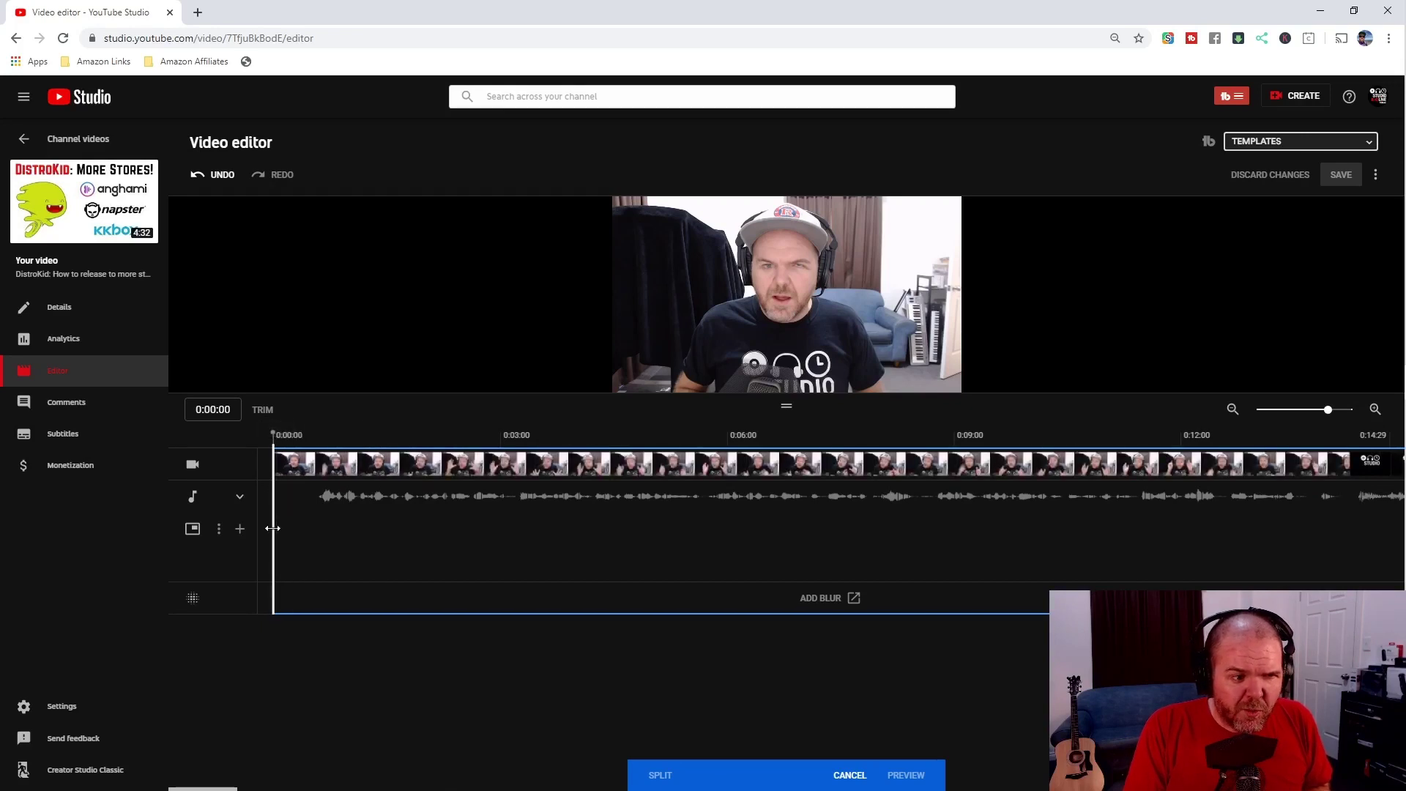
left_click_drag(274, 528, 314, 506)
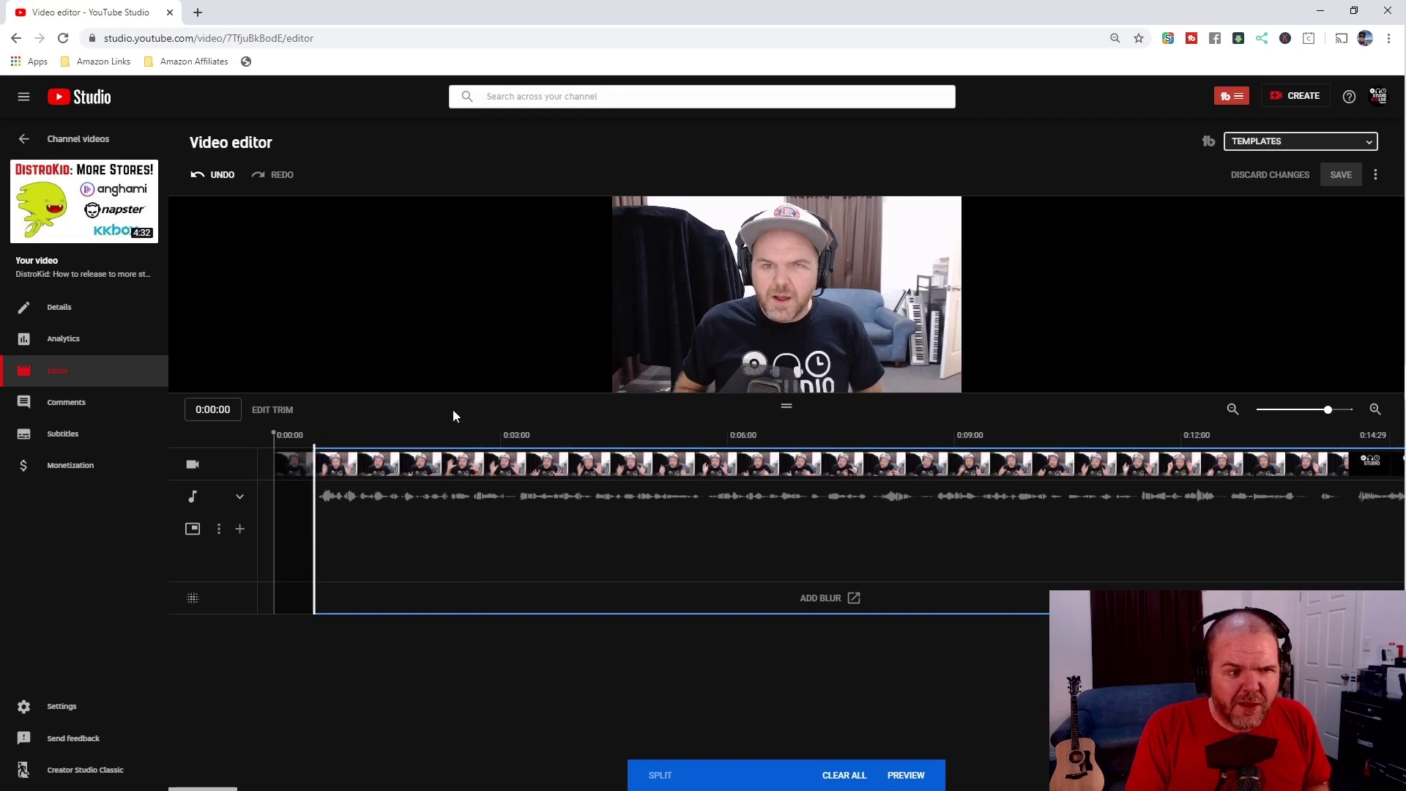
left_click(639, 380)
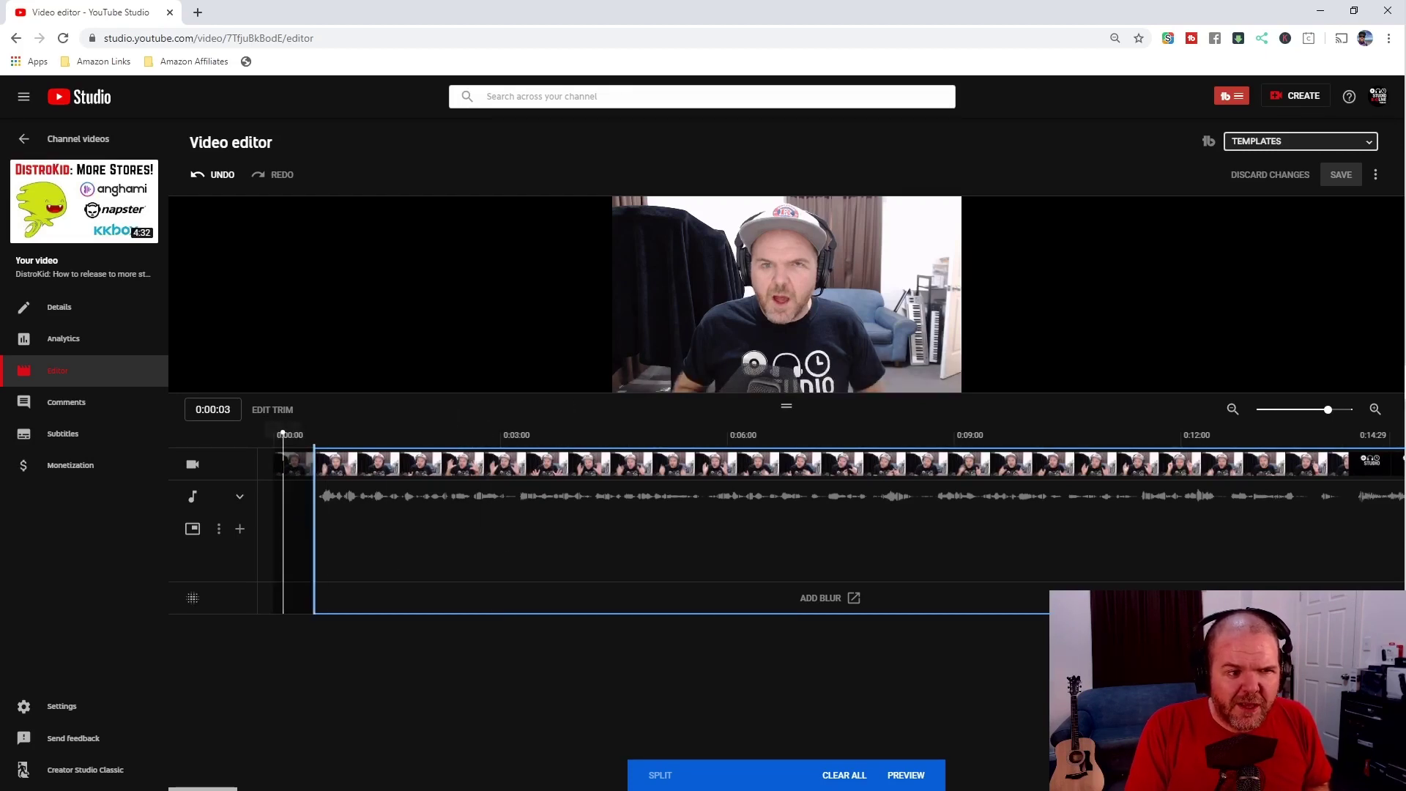
left_click_drag(282, 435, 273, 435)
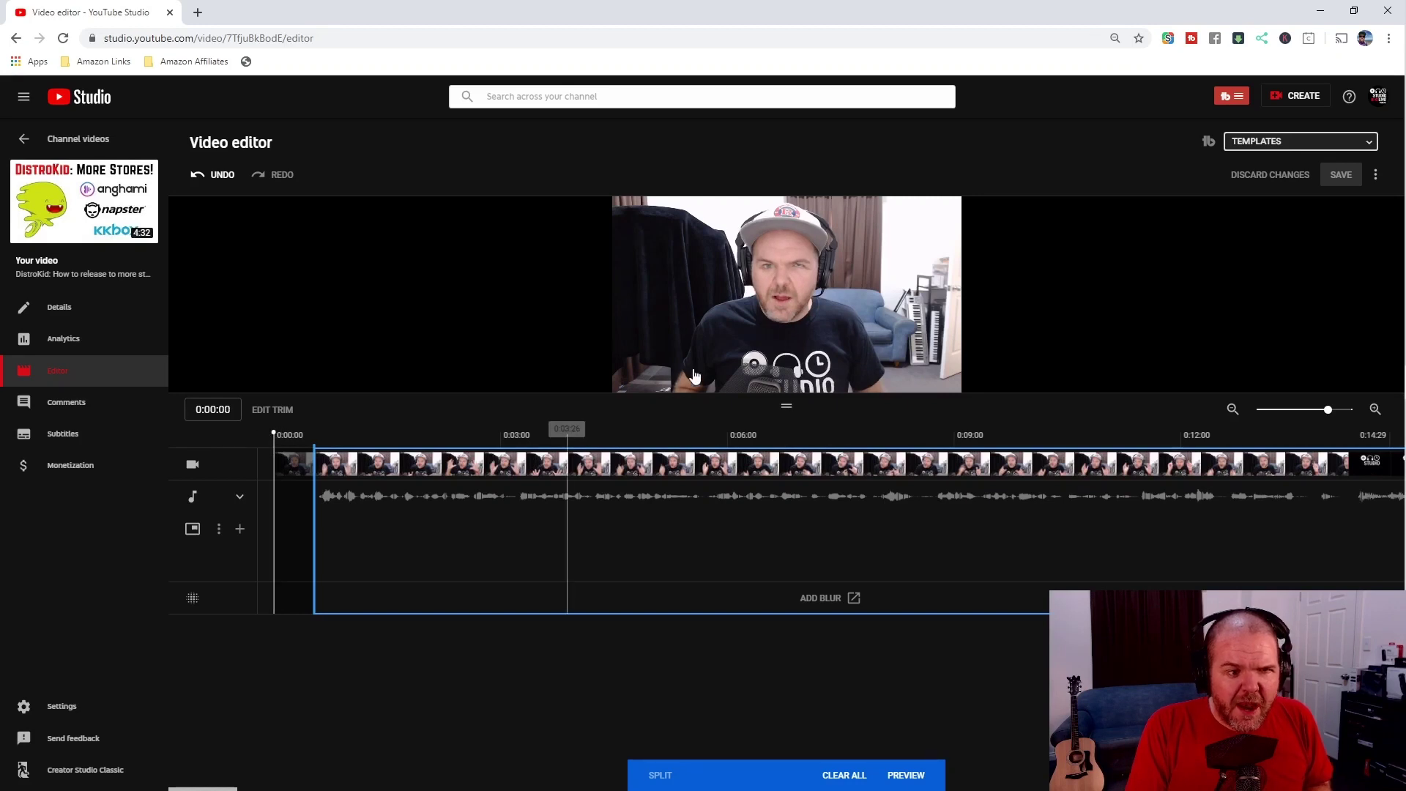
left_click(631, 380)
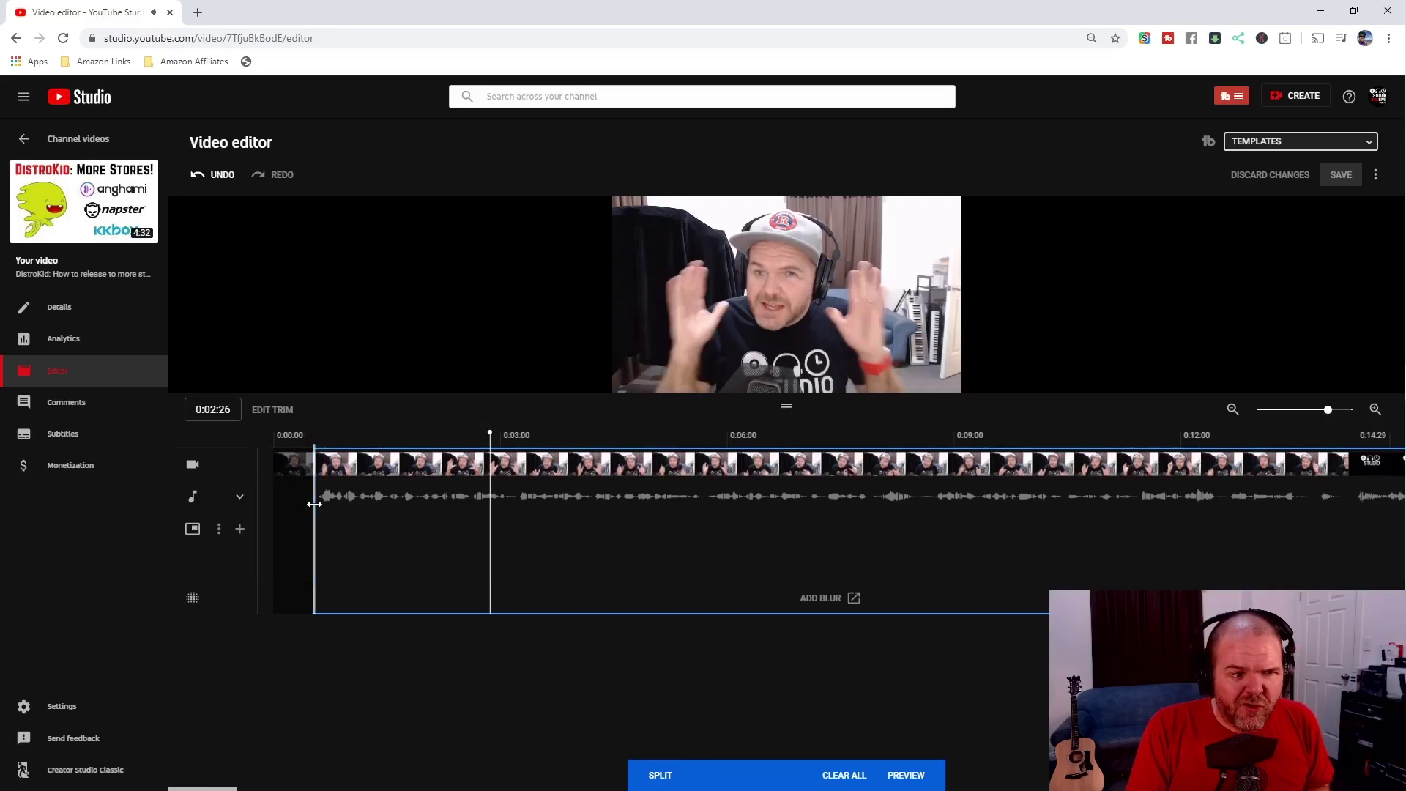
mouse_move(316, 502)
left_mouse_down()
mouse_move(312, 474)
mouse_move(278, 470)
mouse_move(311, 473)
mouse_move(276, 472)
mouse_move(313, 480)
left_mouse_up()
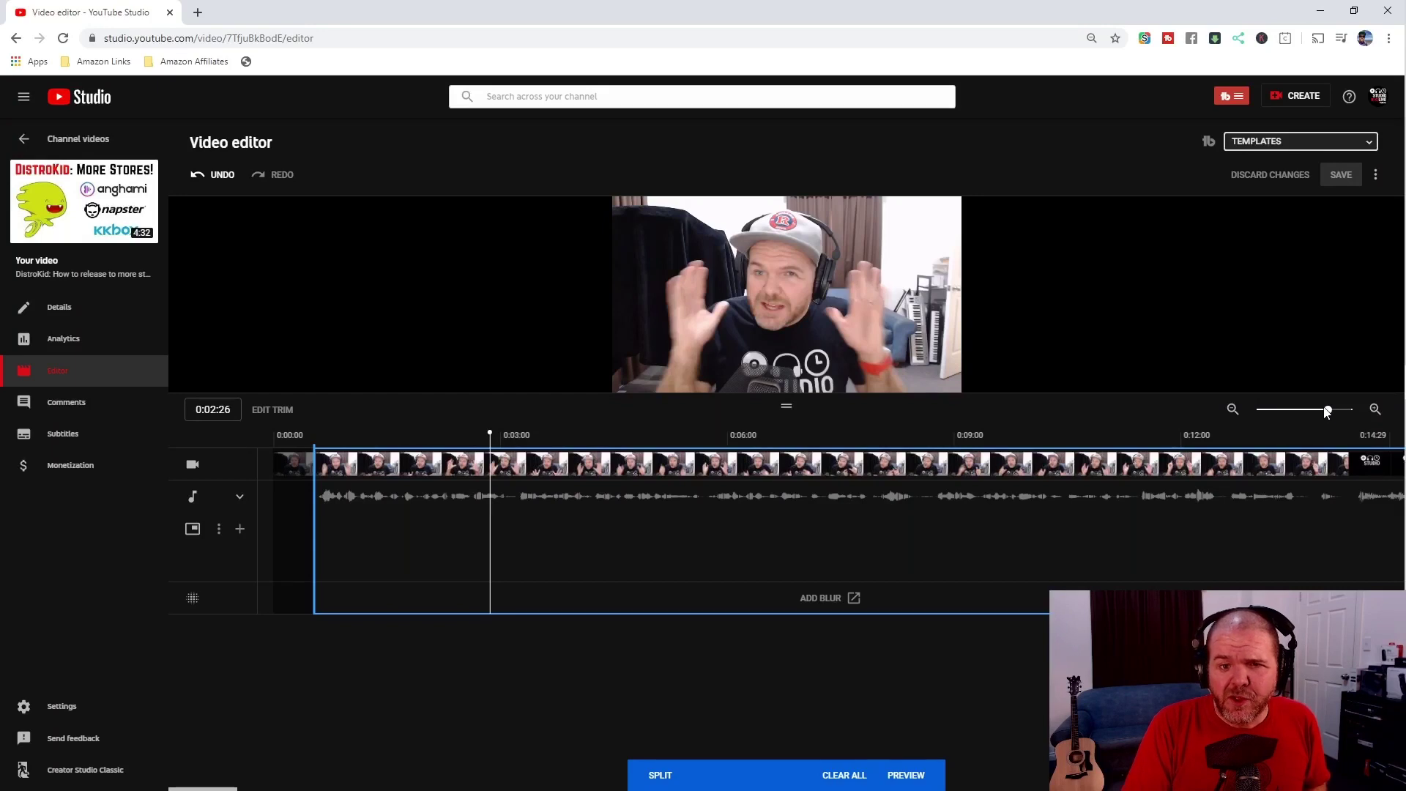
left_click_drag(1327, 414, 1256, 414)
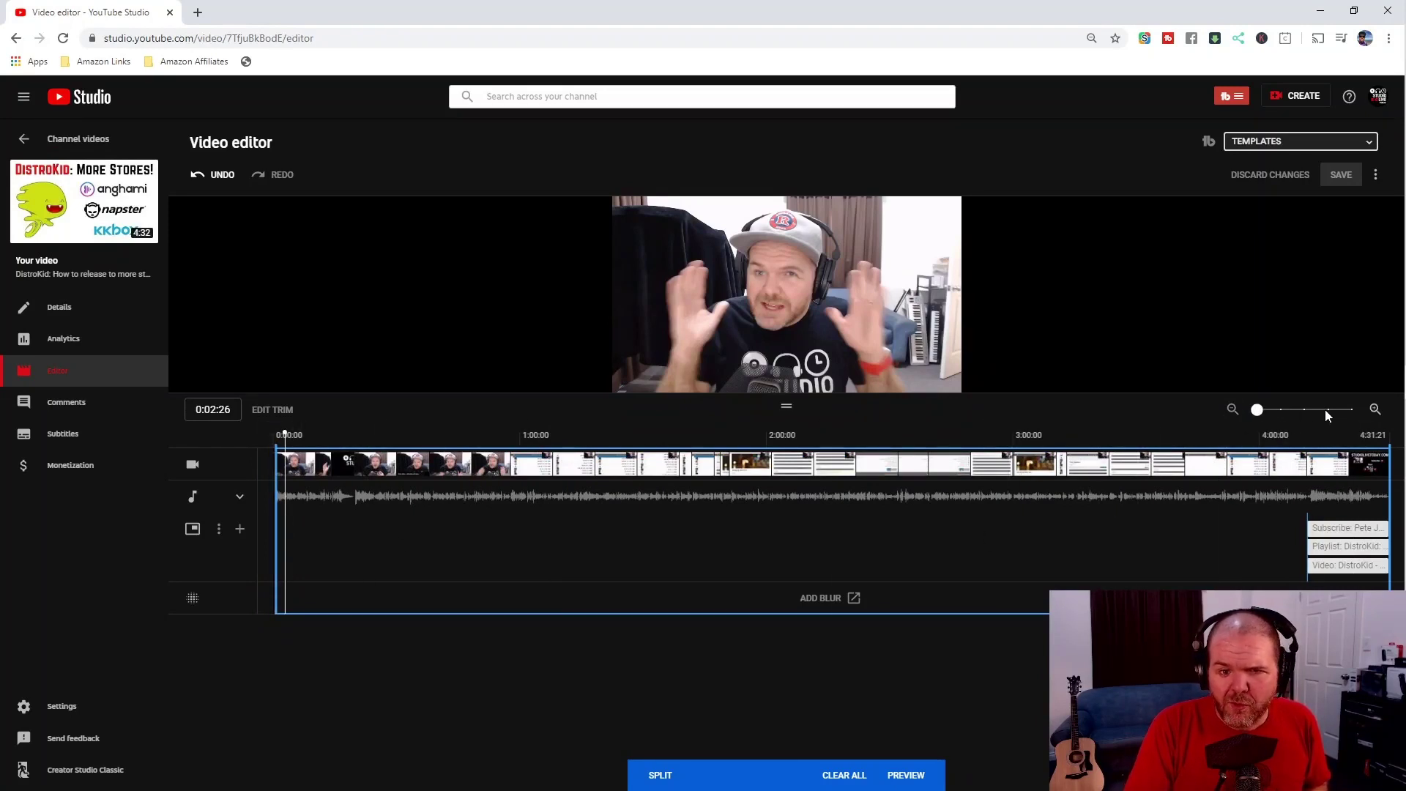
left_click_drag(1328, 410, 1360, 407)
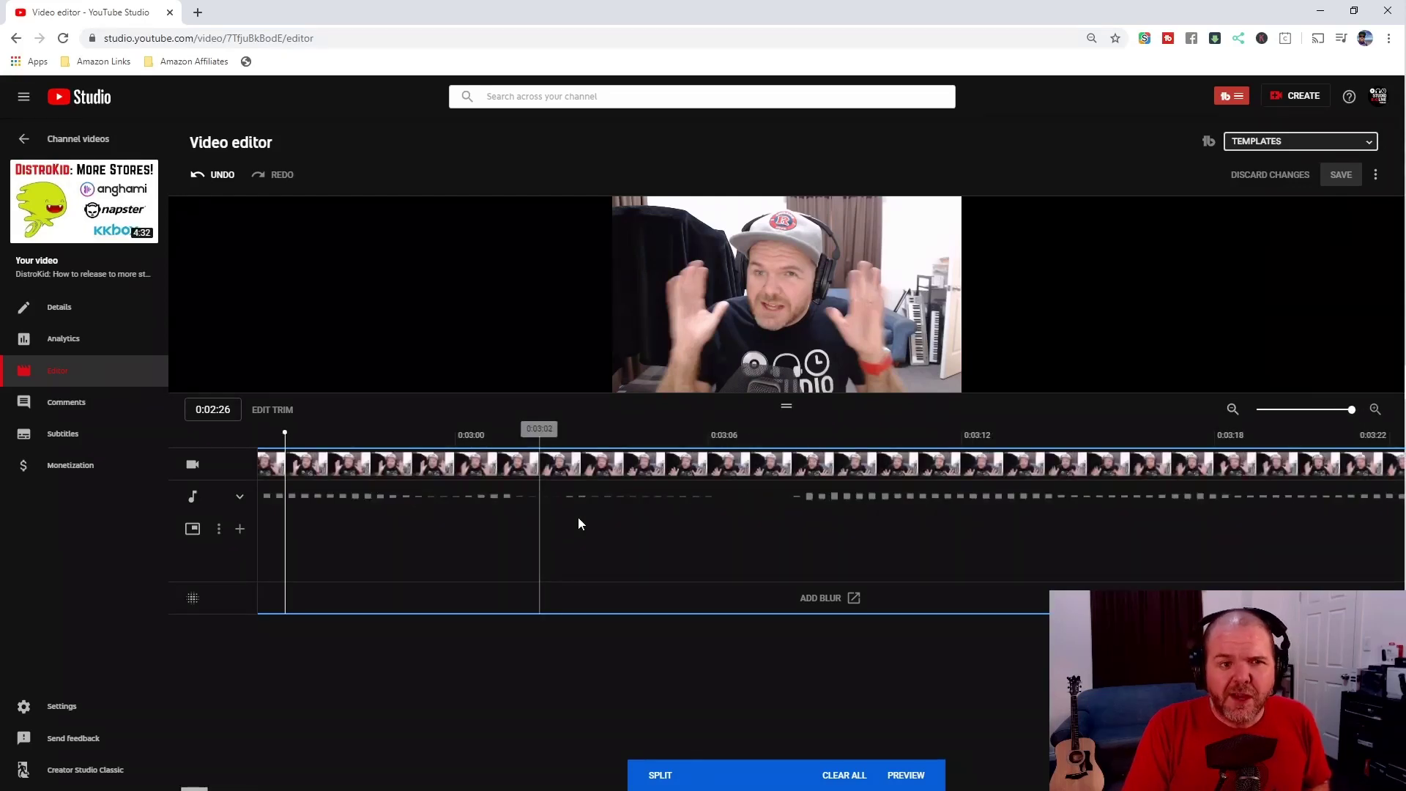
left_click(1333, 410)
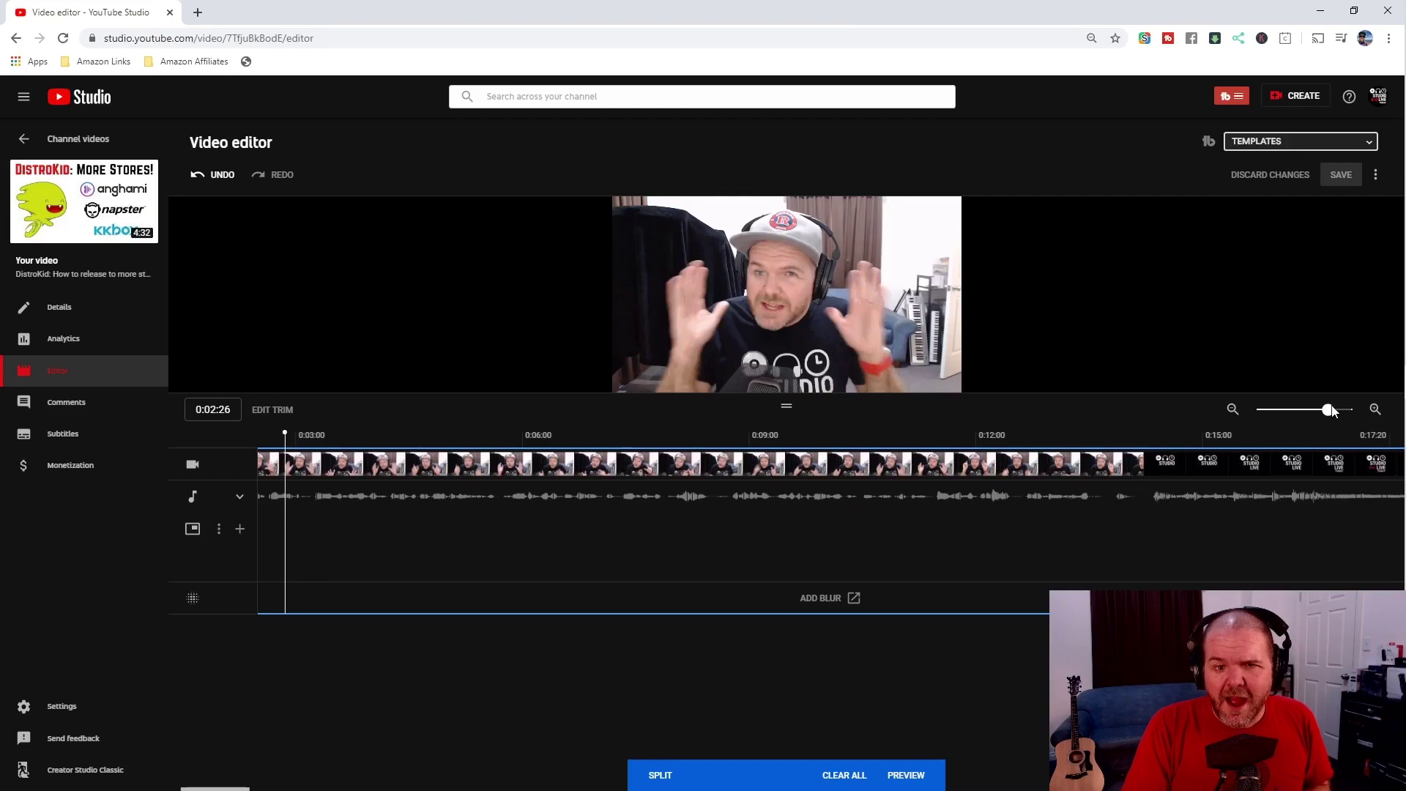
left_click(1313, 411)
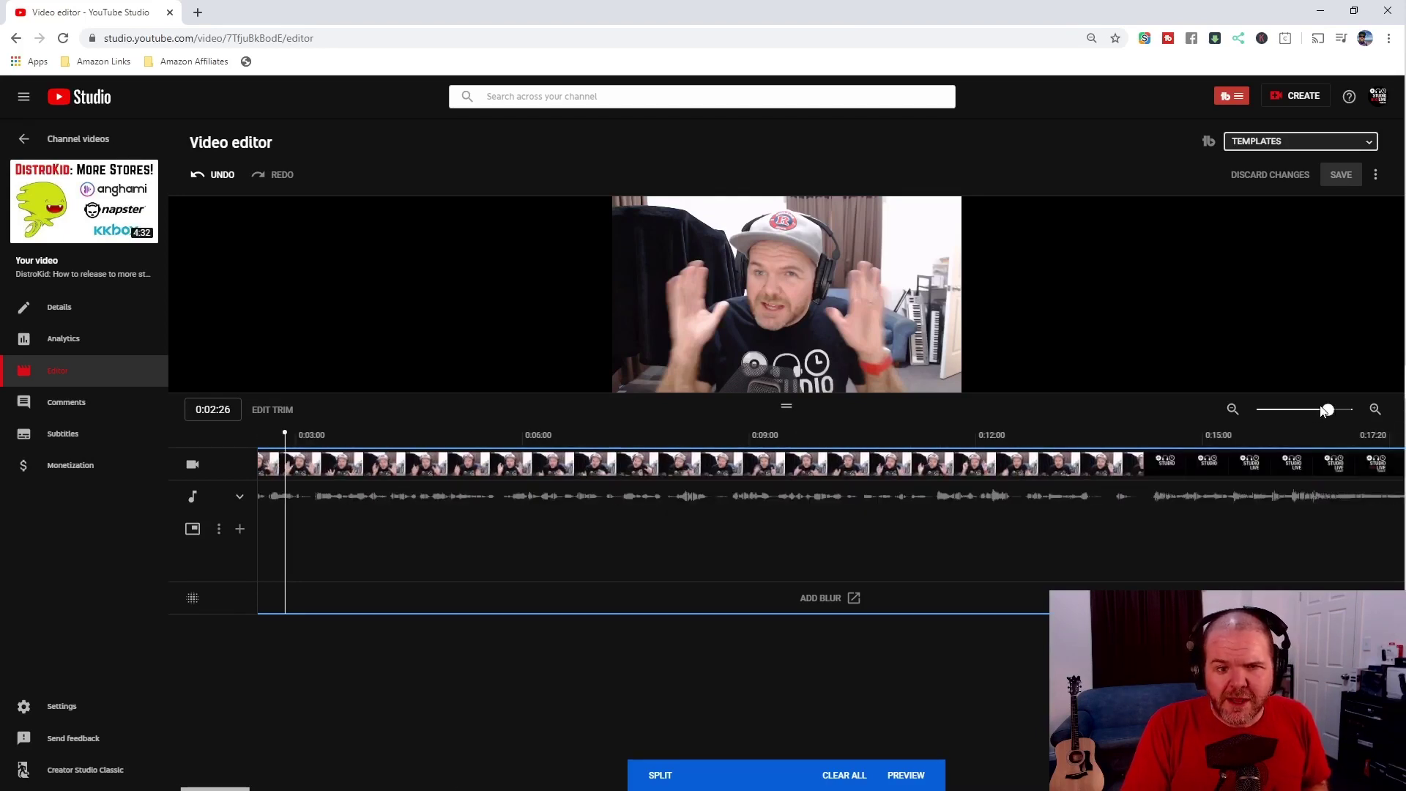
left_click_drag(1325, 411, 1254, 412)
left_click(1318, 496)
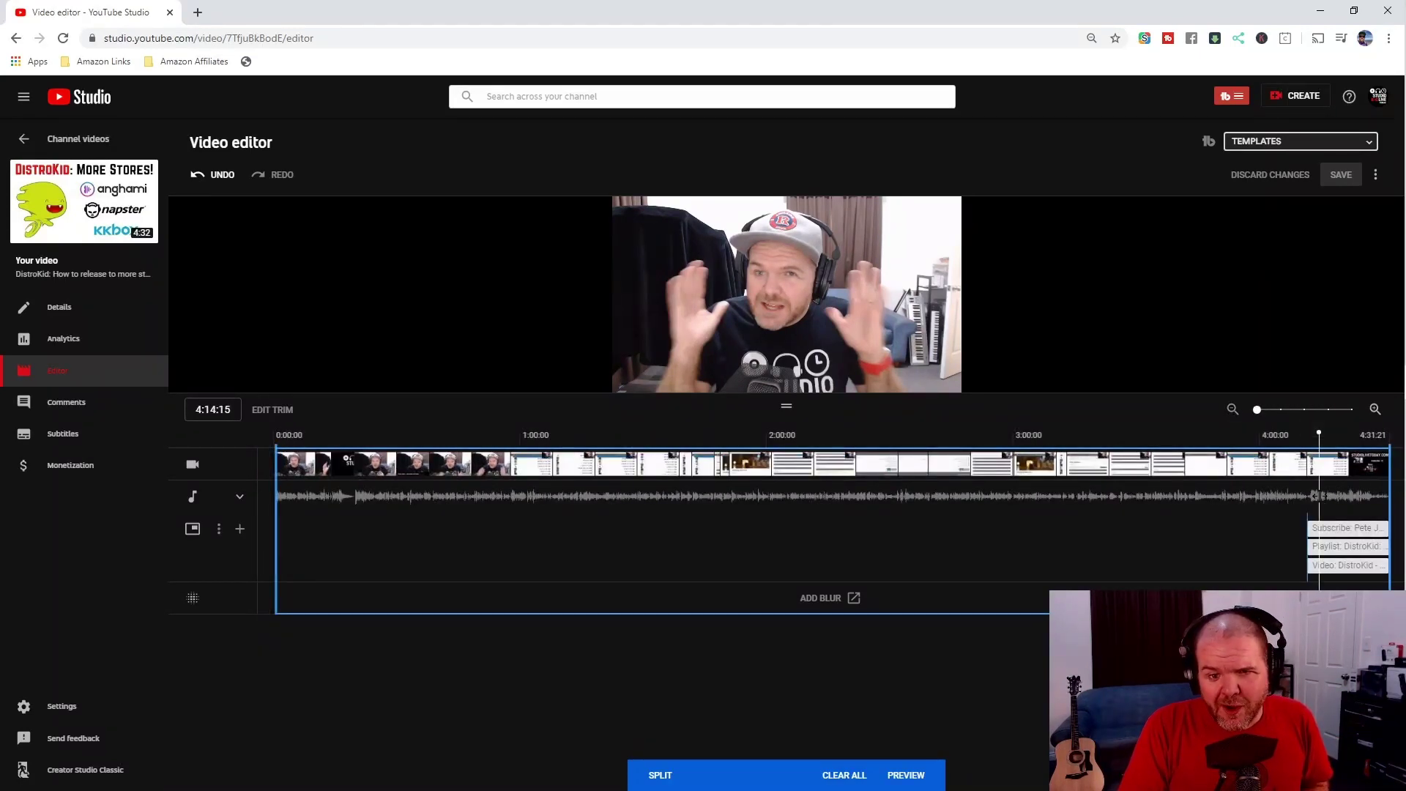
mouse_move(1278, 409)
left_mouse_down()
mouse_move(1344, 405)
mouse_move(1258, 413)
left_mouse_up()
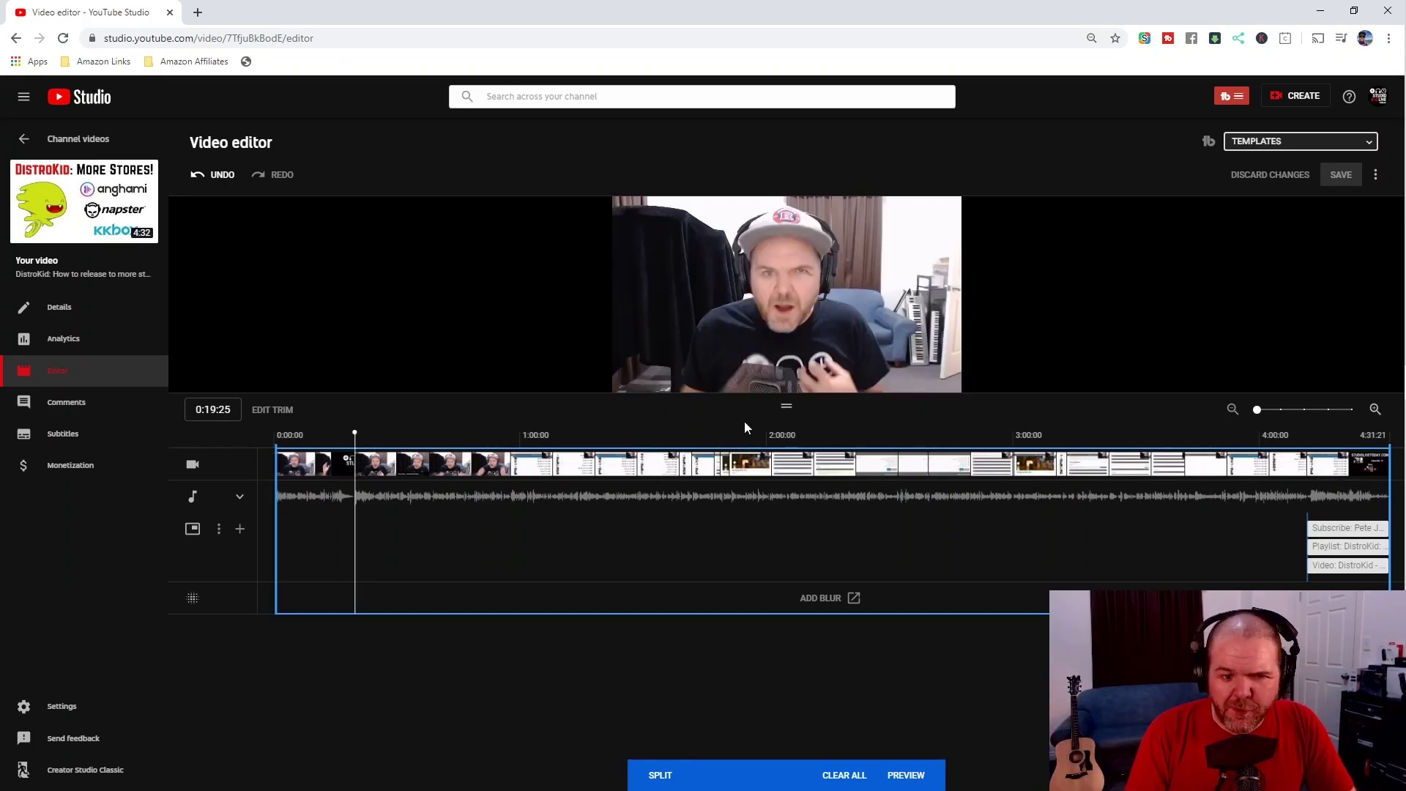
Scrub and zoom through the video's final section to locate the end screen near 4:17.
left_click_drag(356, 431, 844, 432)
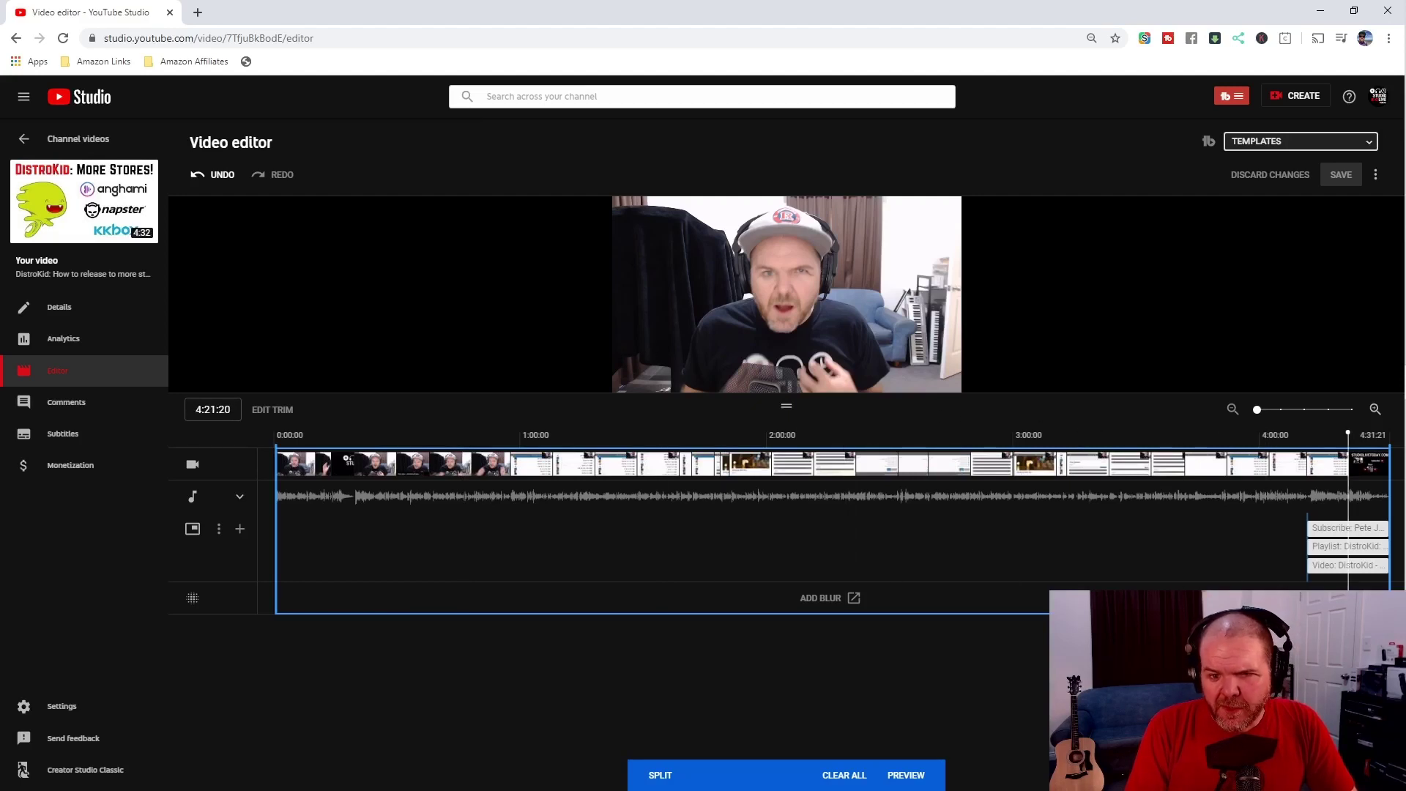
left_click_drag(1370, 467, 1374, 467)
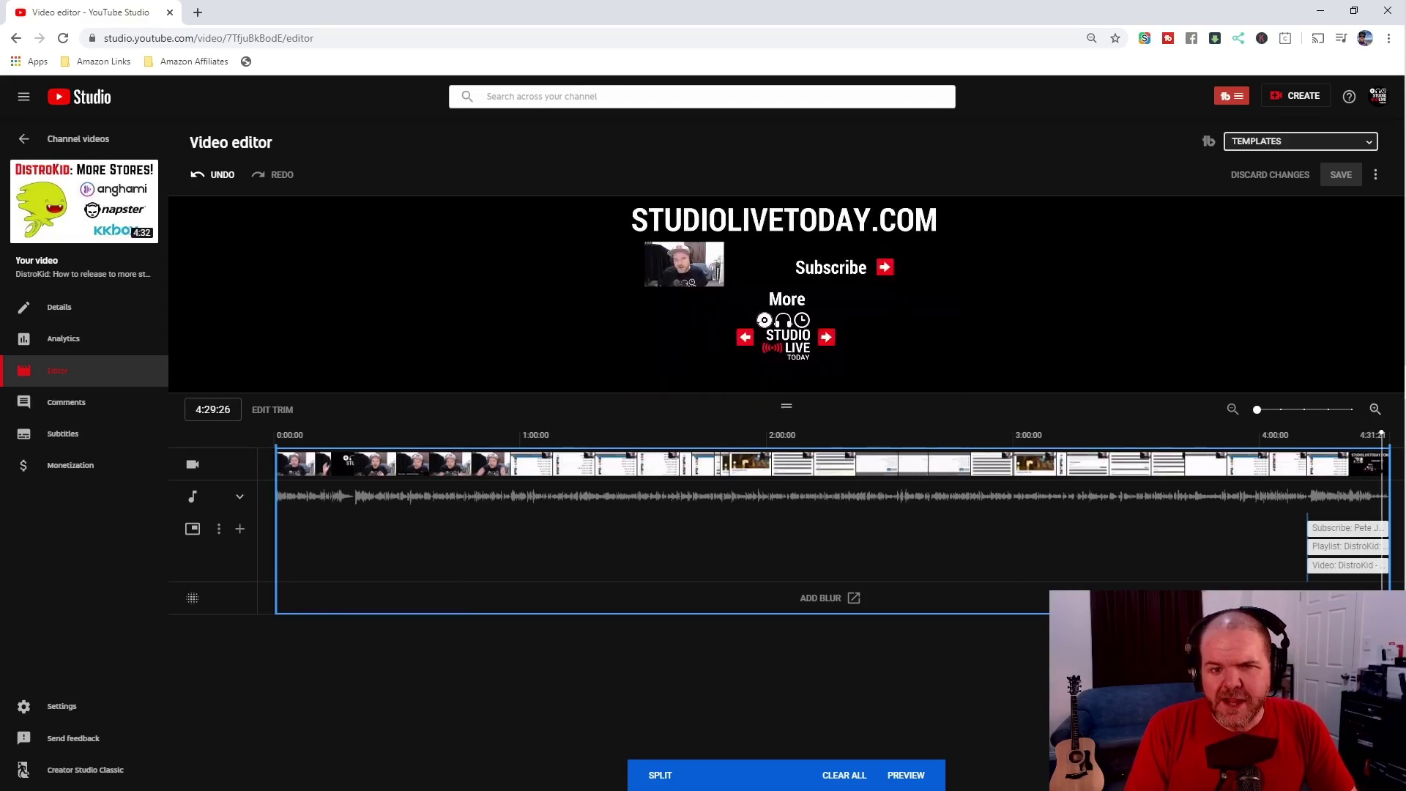
left_click(1154, 434)
left_click(1294, 434)
left_click_drag(1293, 434, 1285, 432)
left_click(1246, 432)
left_click(1329, 434)
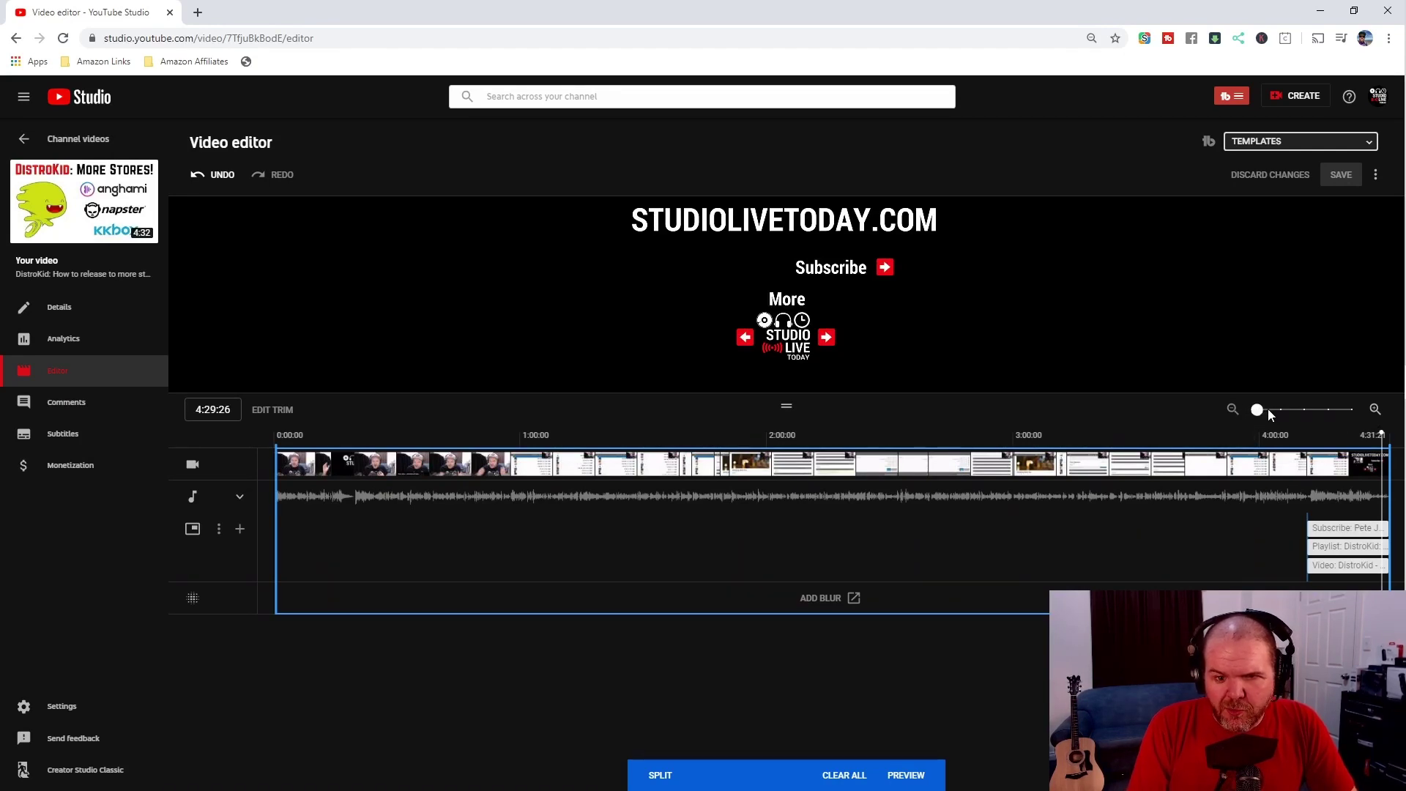
left_click_drag(1269, 410, 1320, 412)
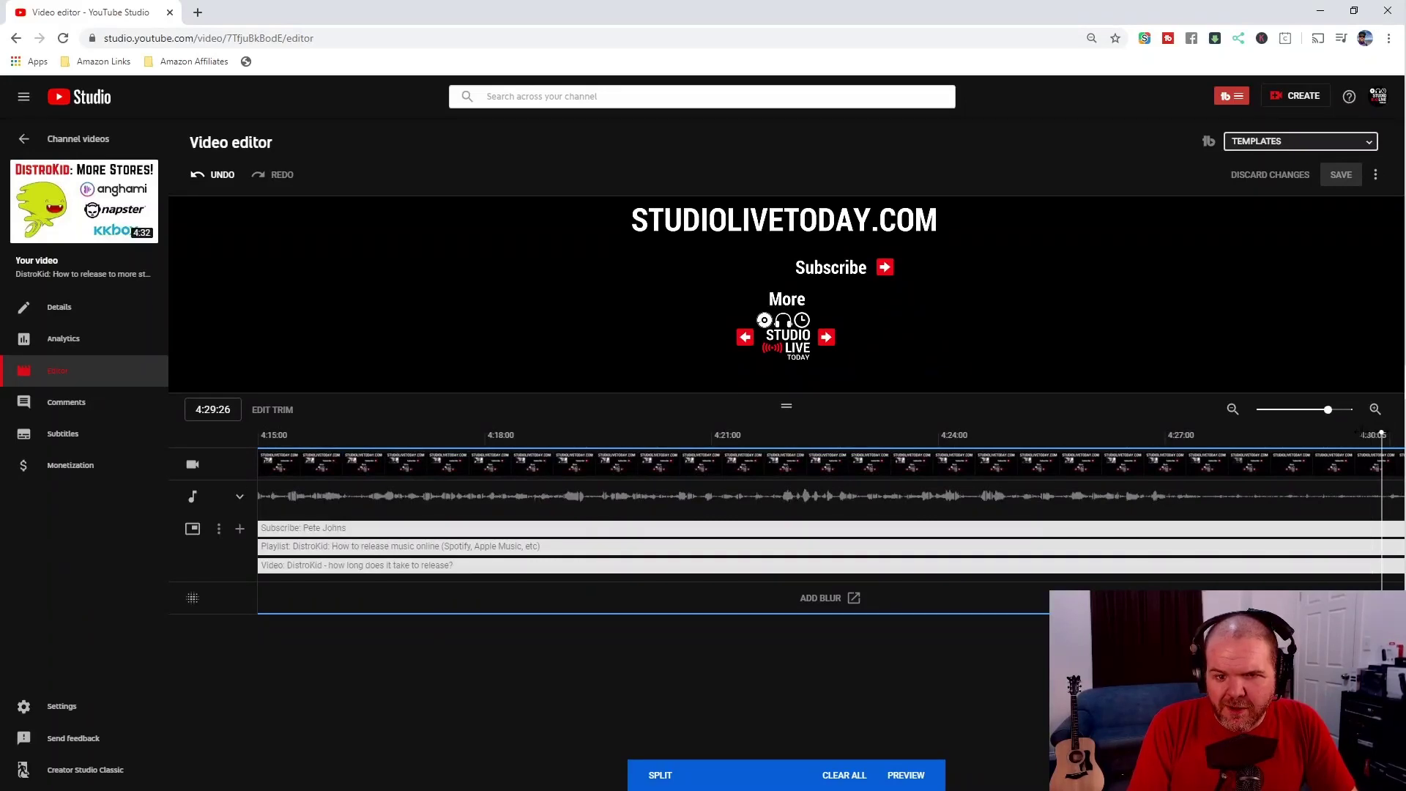
mouse_move(1176, 434)
left_mouse_down()
mouse_move(1154, 435)
mouse_move(1180, 435)
left_mouse_up()
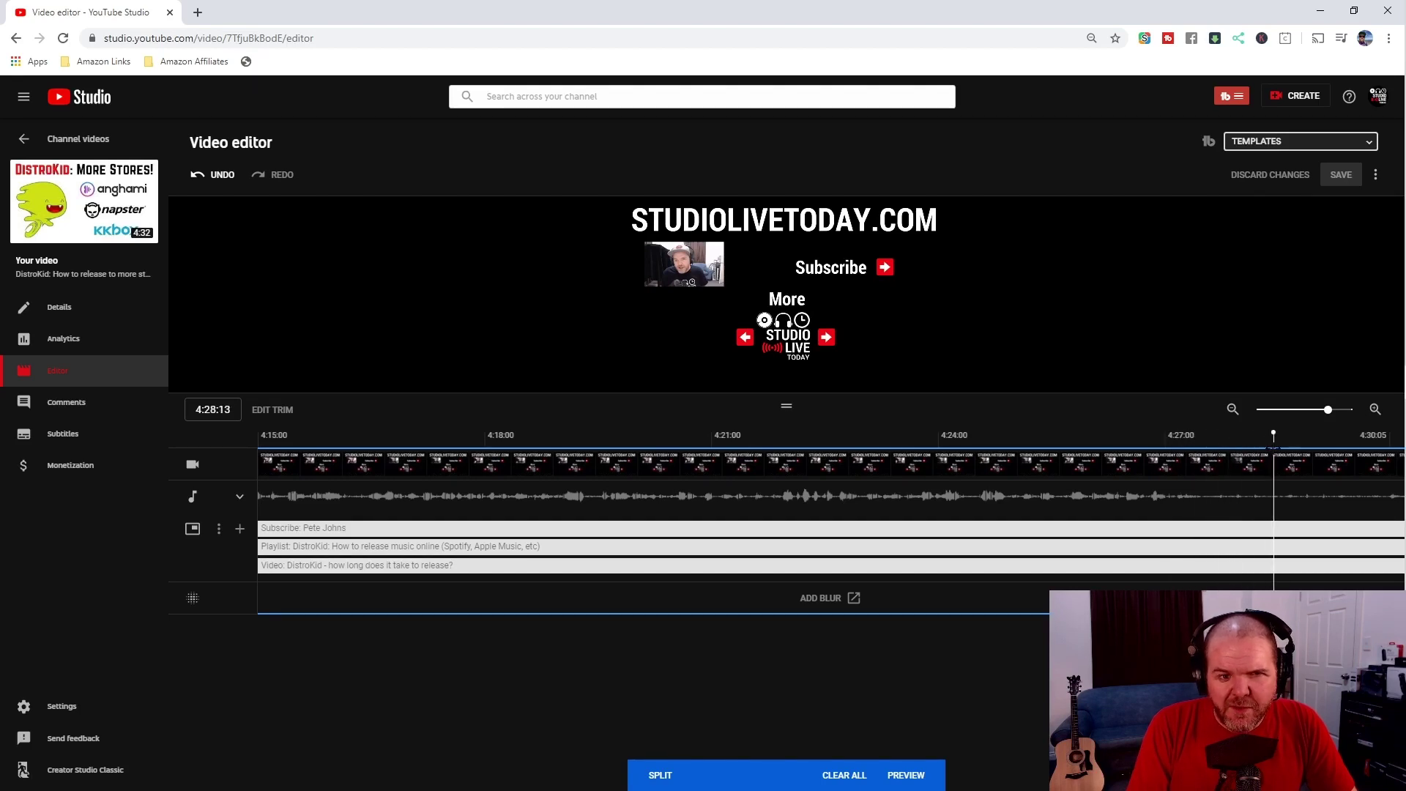
left_click_drag(1275, 433, 1274, 433)
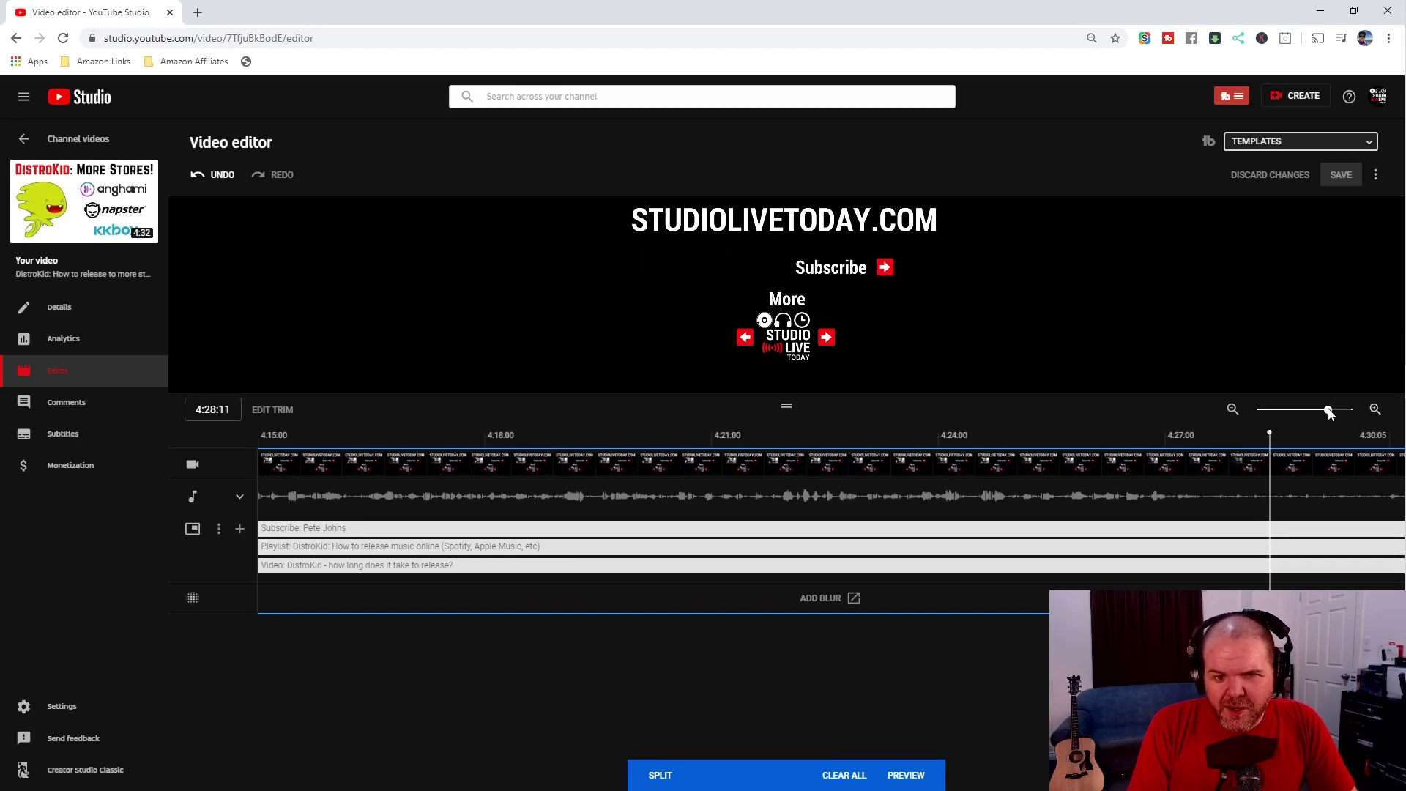
scroll(1318, 412, "down", 2)
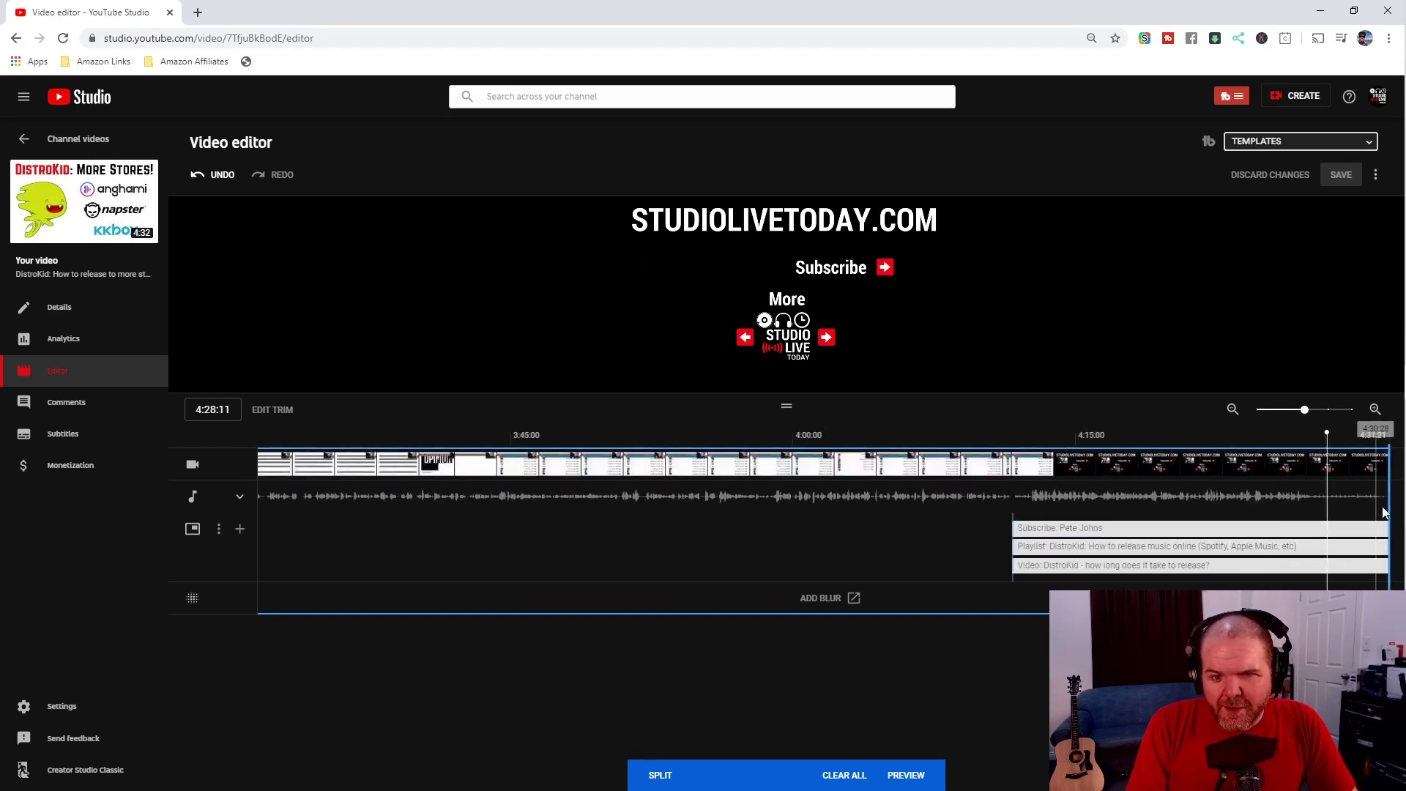
Trim the video's end back to about 4:28 and play from 4:24:29 to check the ending.
left_click_drag(1385, 503, 1327, 502)
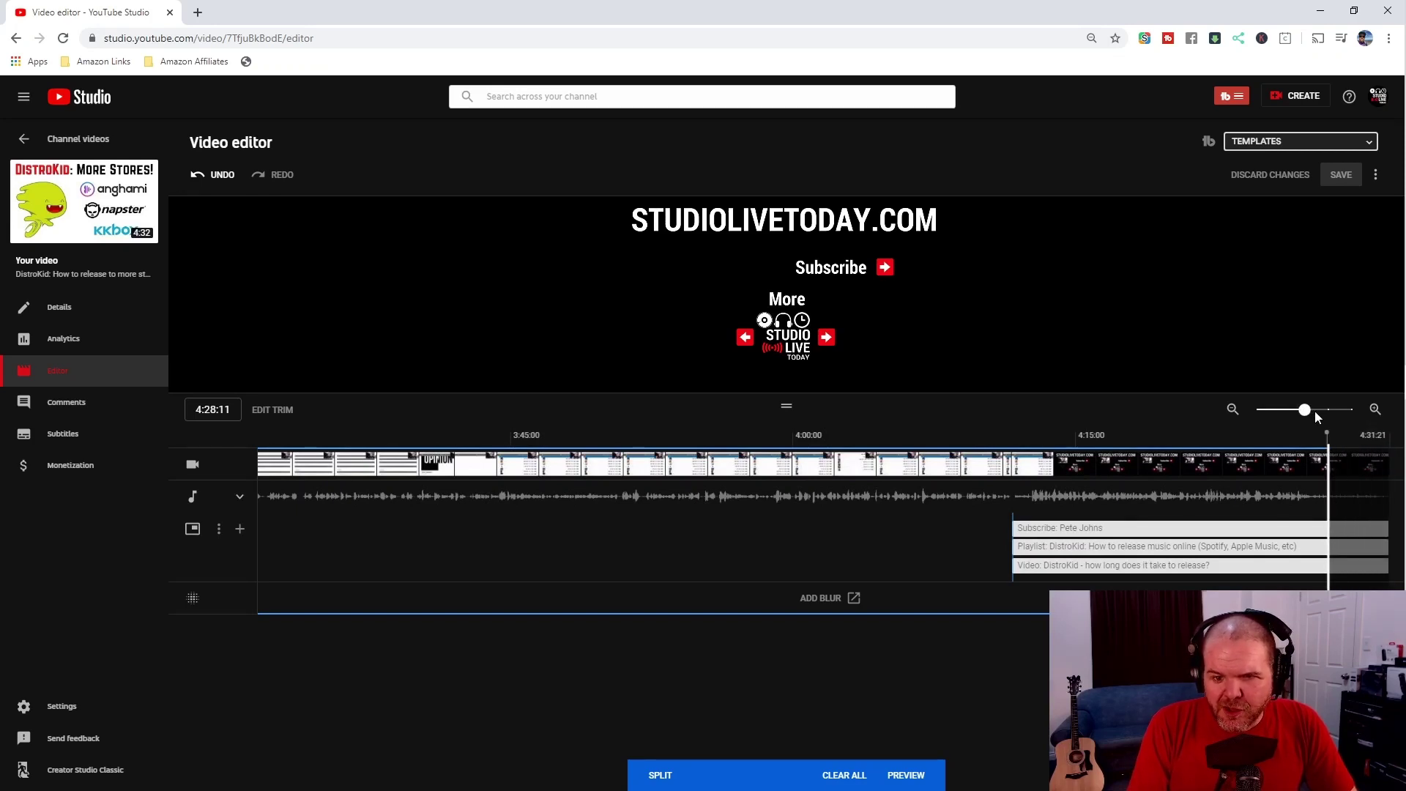
left_click_drag(1315, 411, 1329, 415)
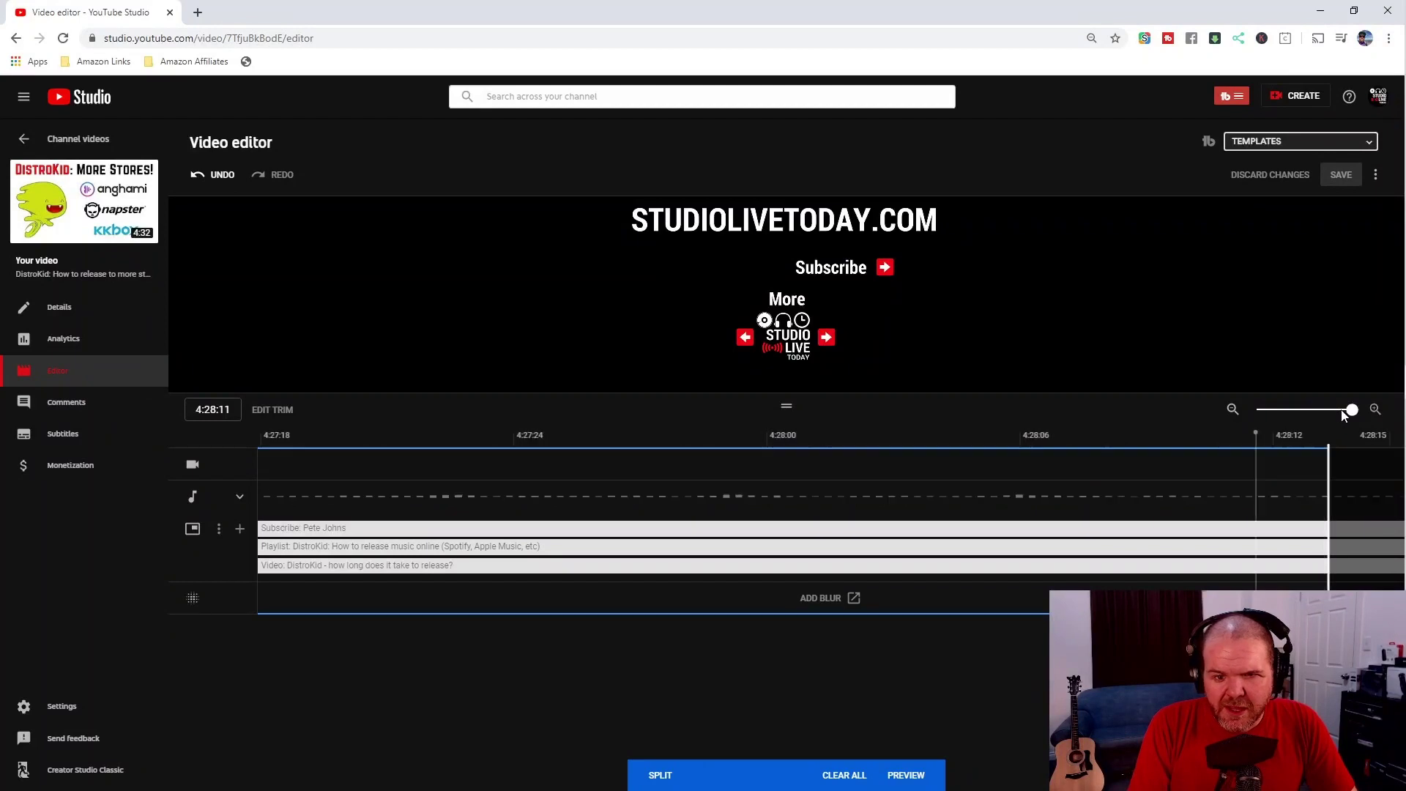
left_click(1263, 463)
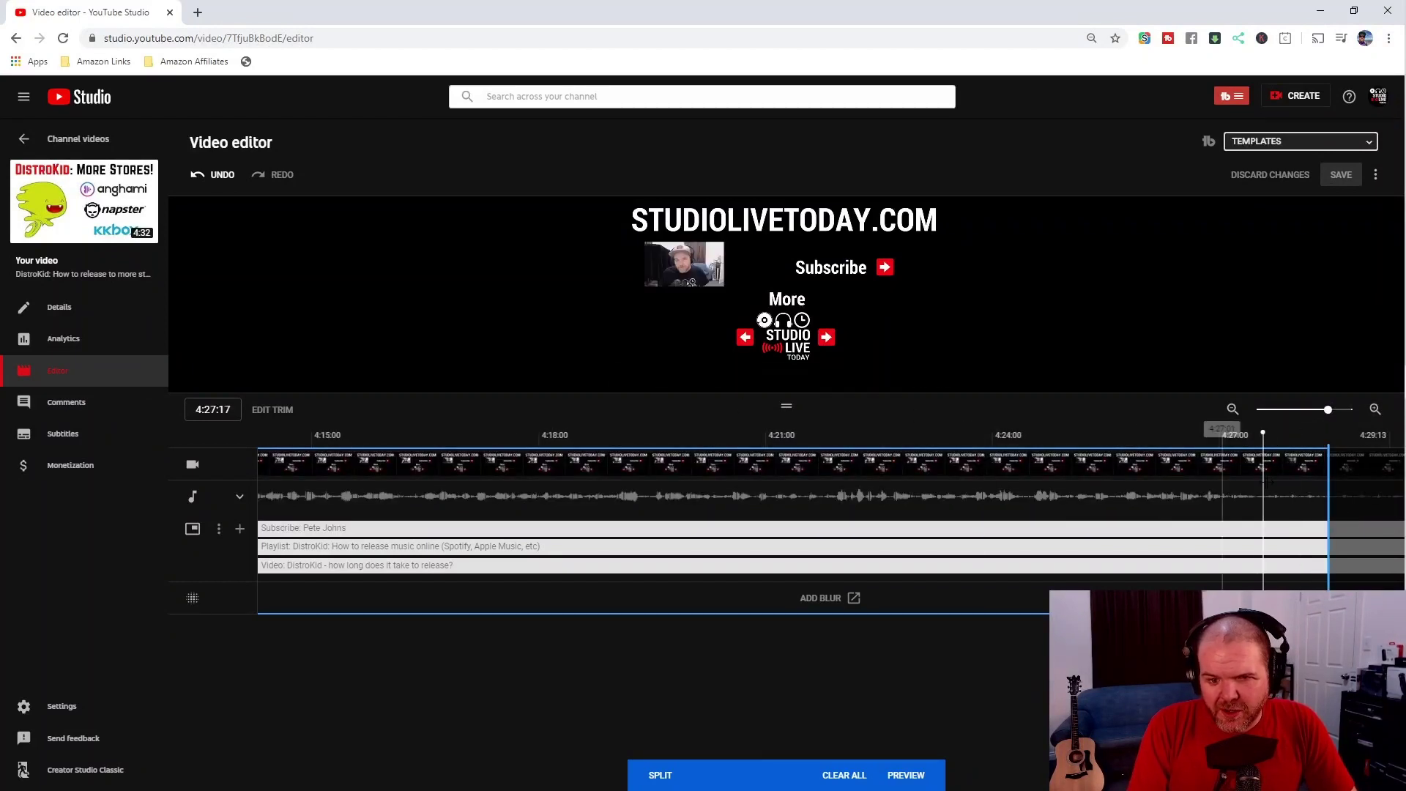
left_click(631, 380)
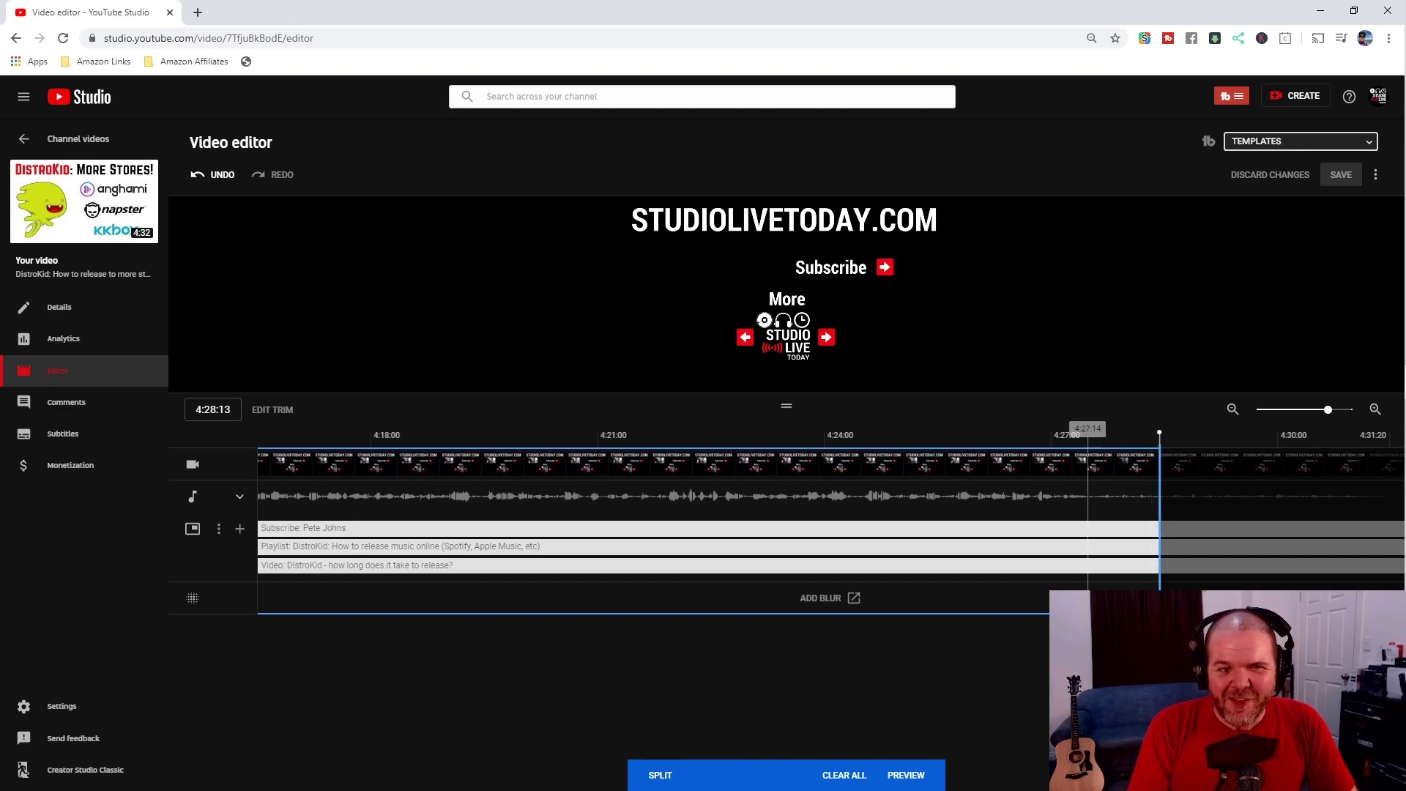
left_click(897, 435)
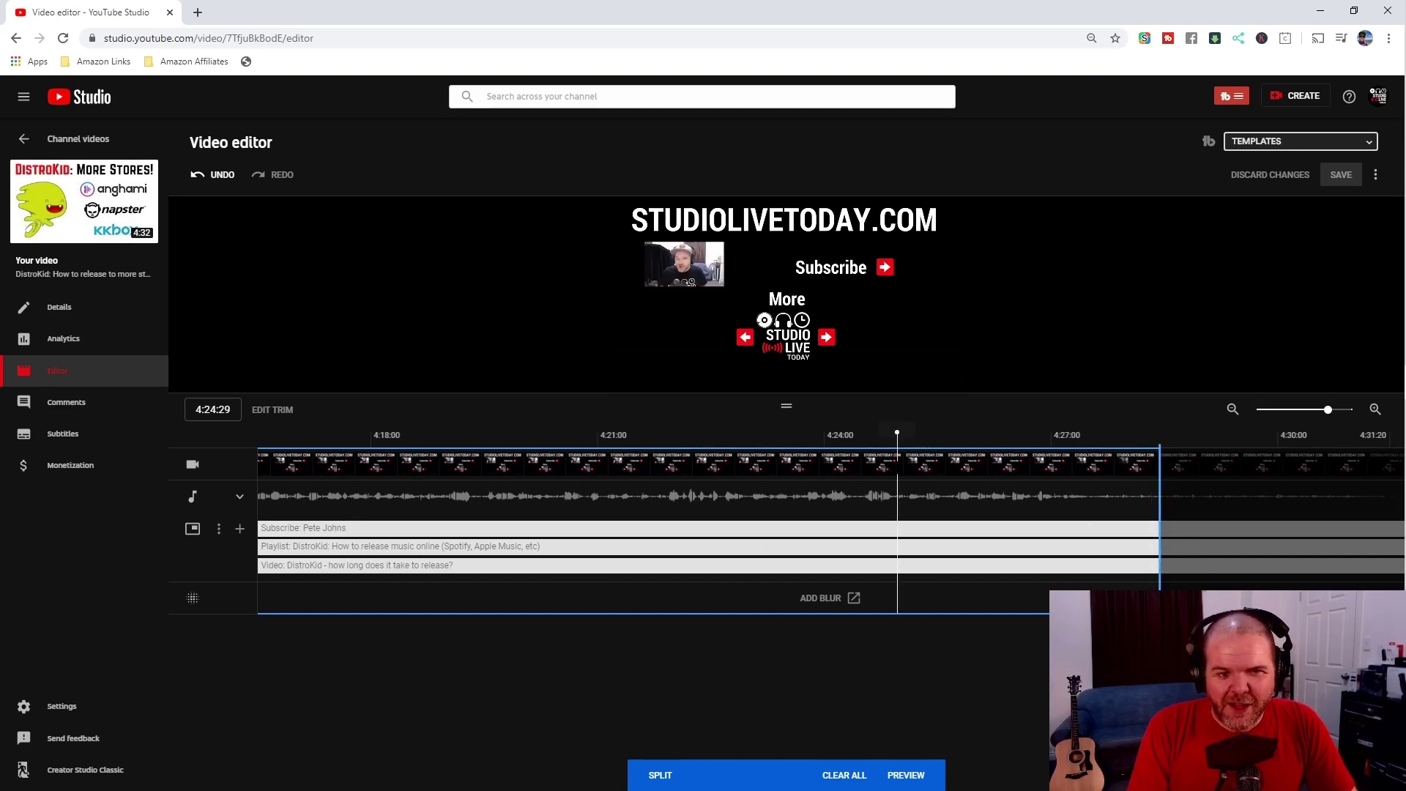
left_click(632, 380)
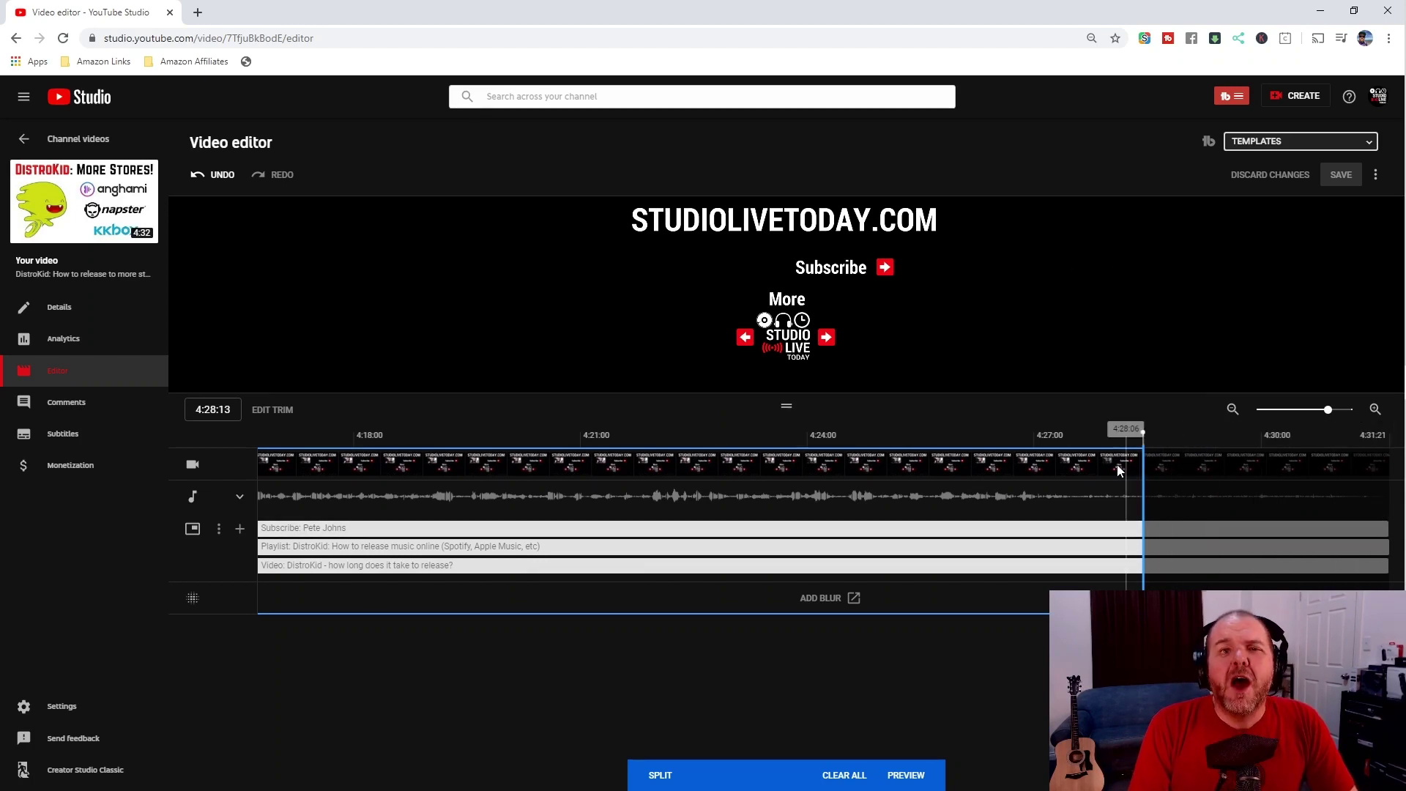
mouse_move(874, 301)
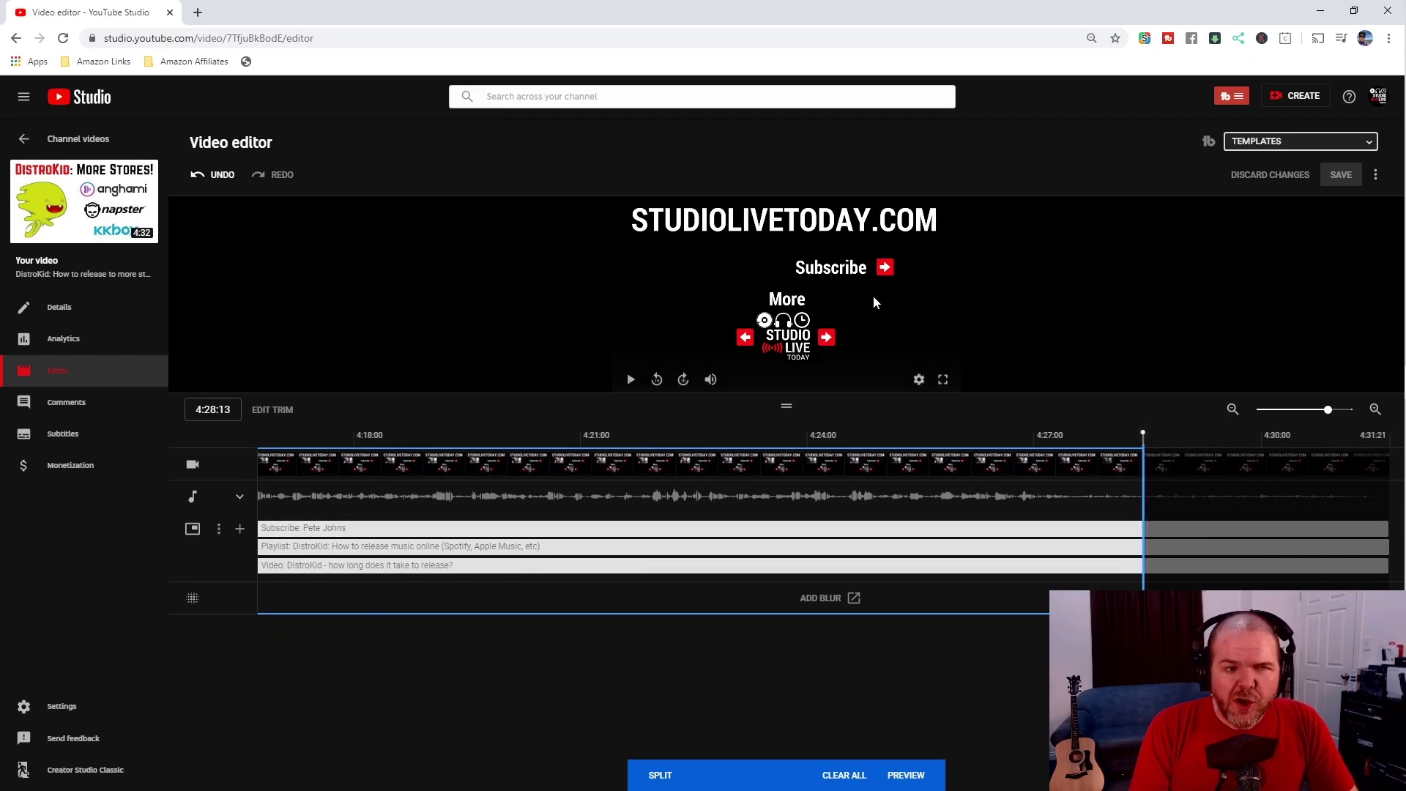
left_click_drag(1337, 411, 1256, 410)
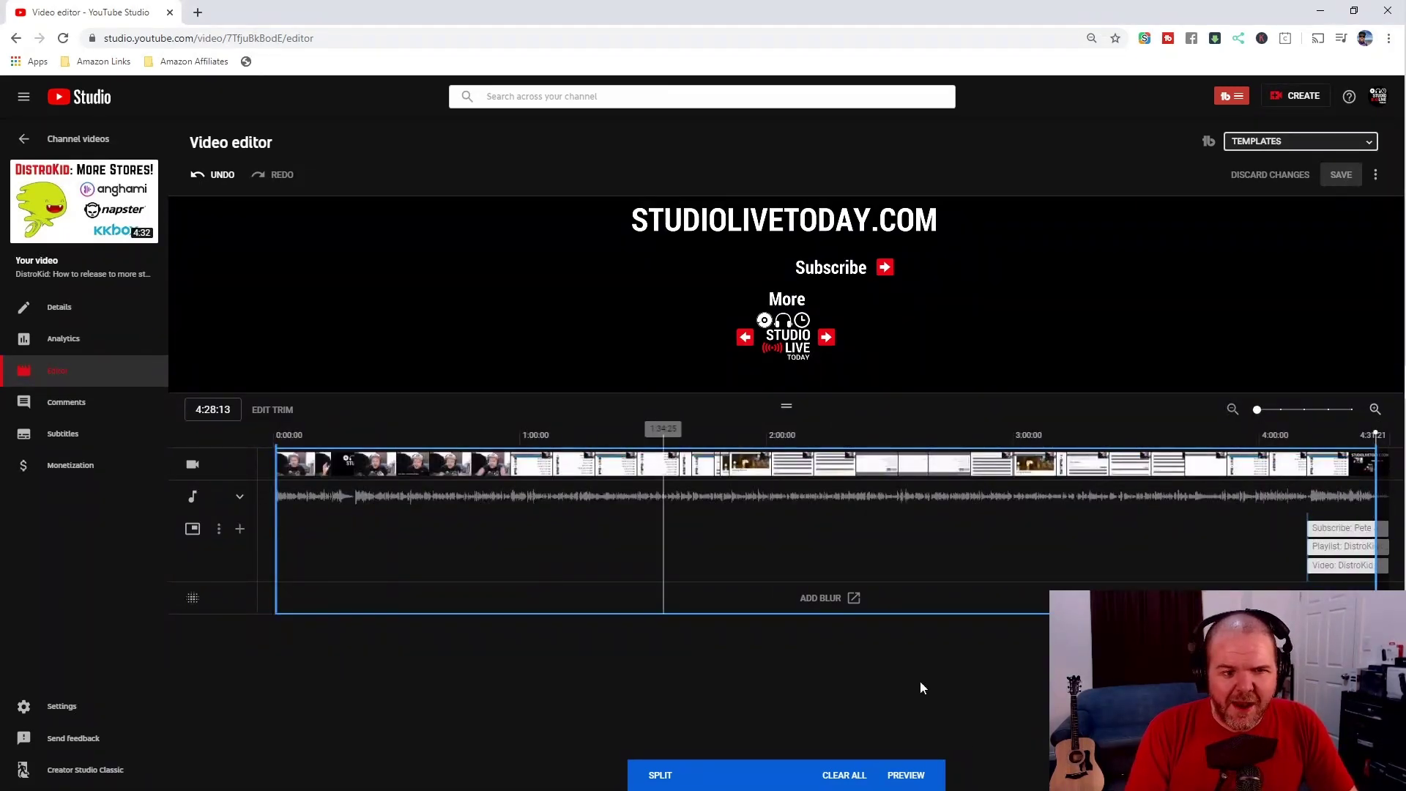
Apply the trim with PREVIEW and jump to about 3:53 in the shortened video.
left_click(906, 775)
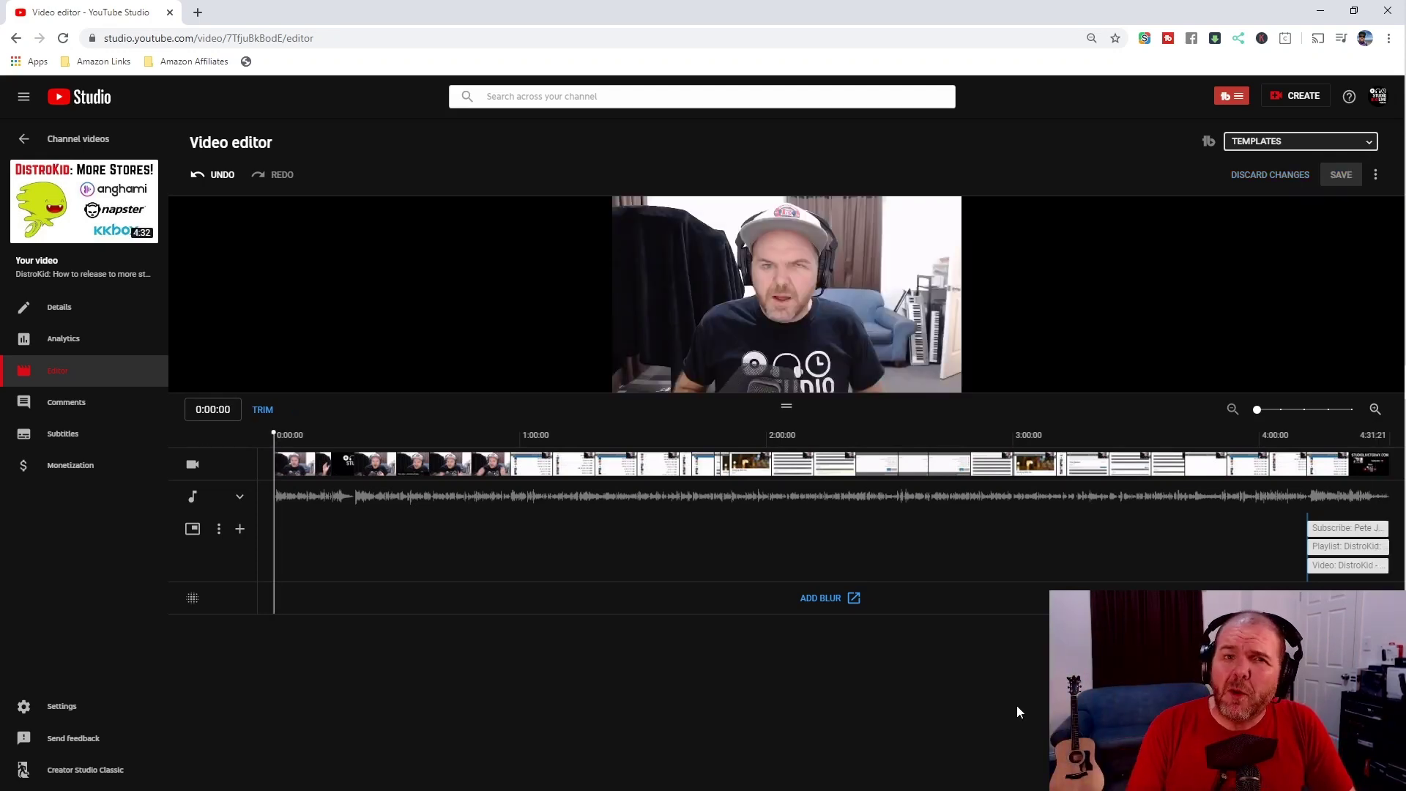
left_click(1232, 520)
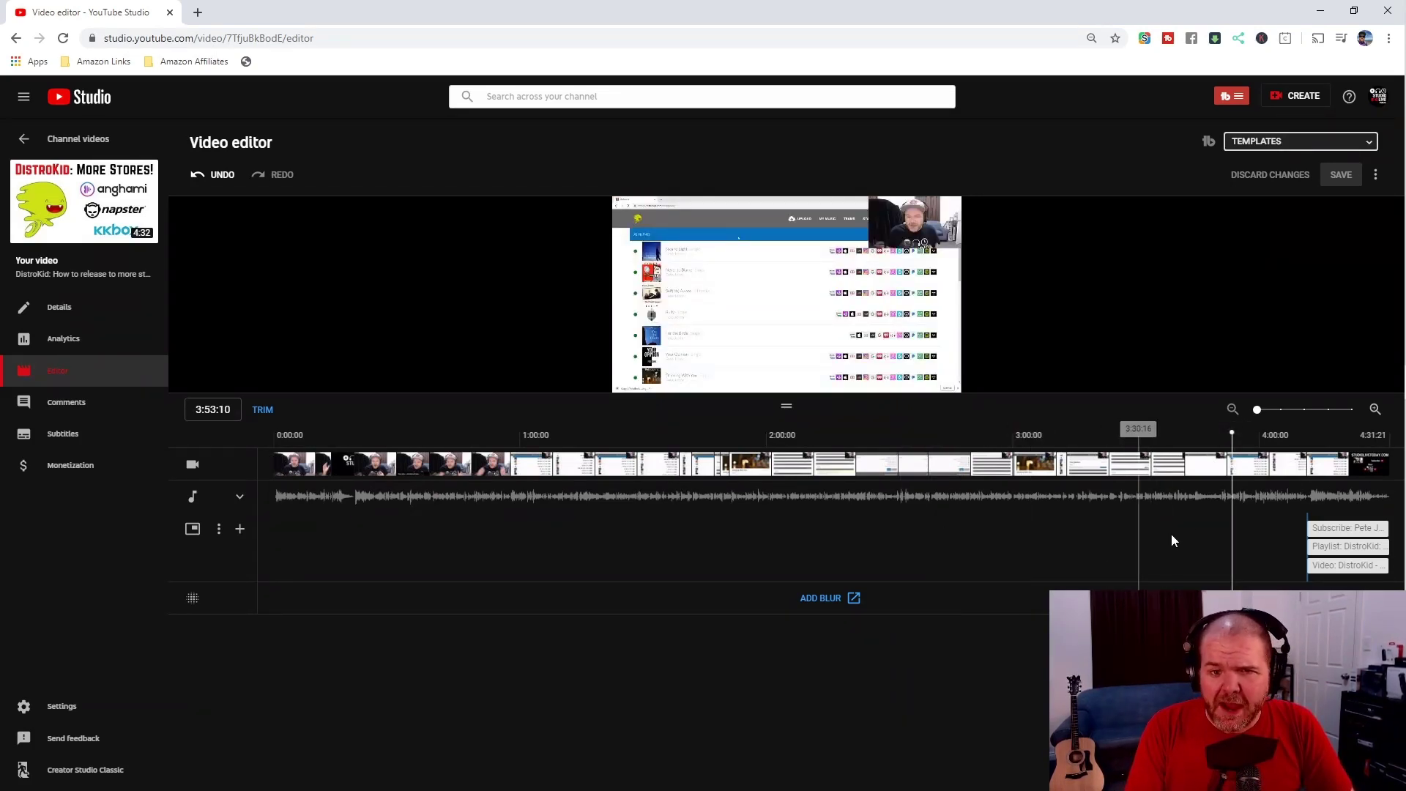
Reopen trim mode and zoom the timeline in around 3:58.
left_click(1250, 508)
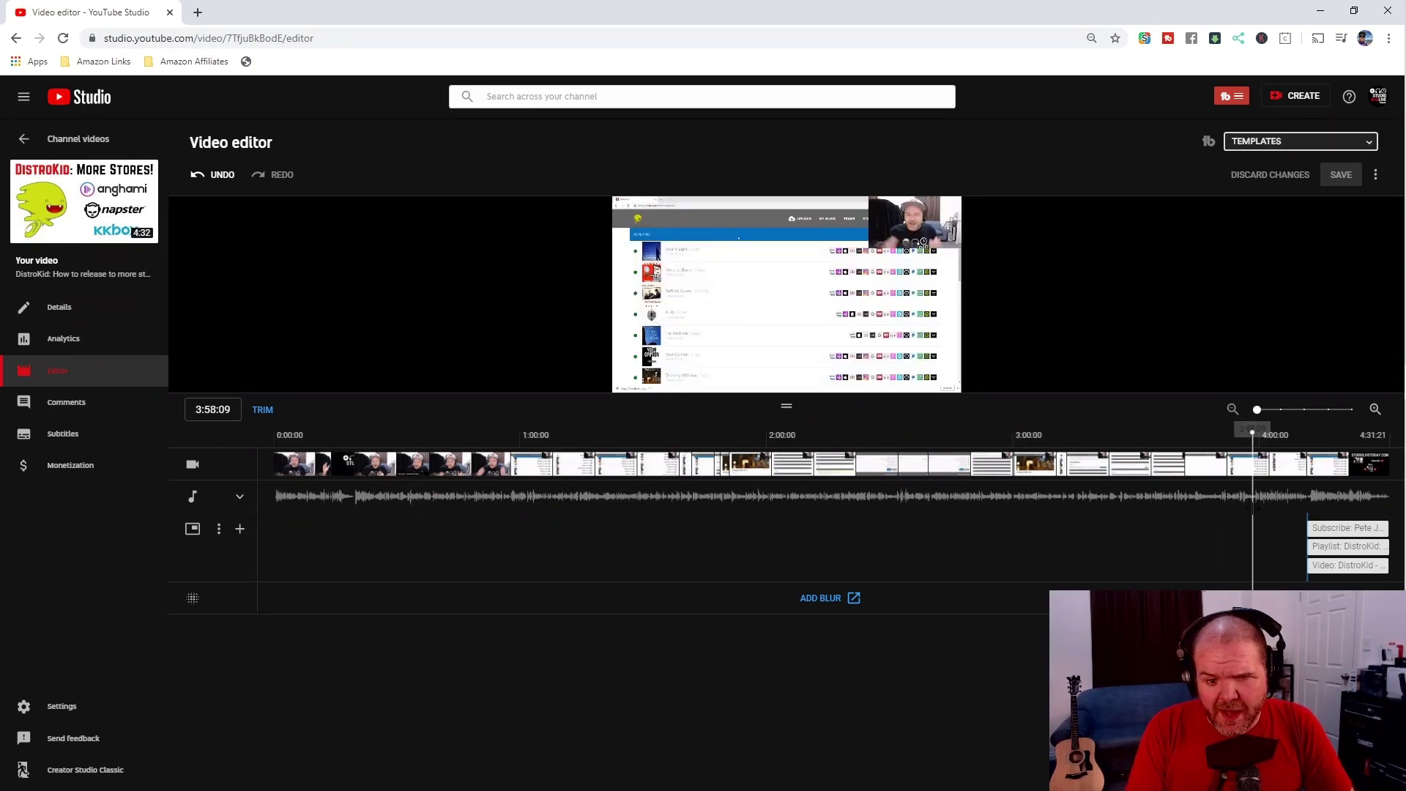
left_click(264, 410)
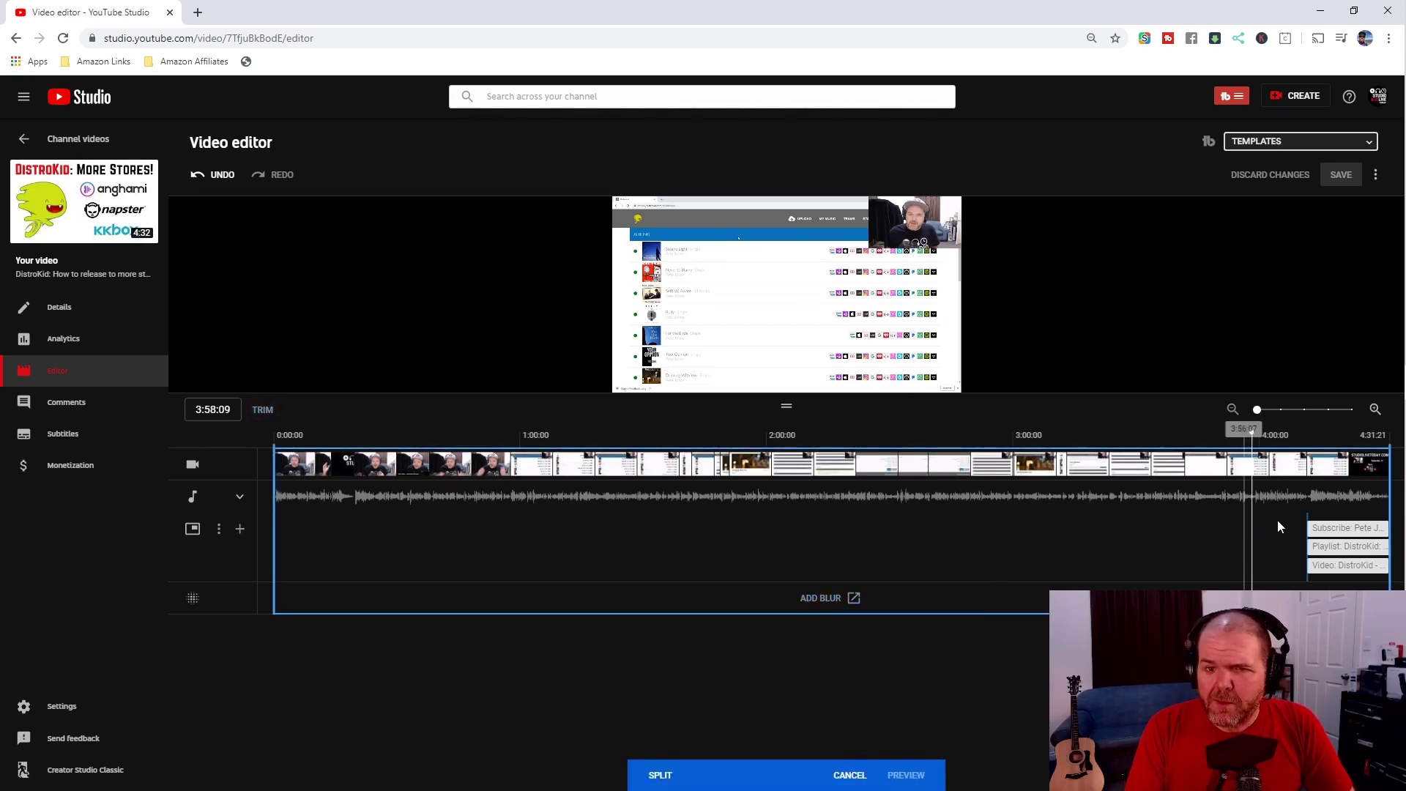
left_click(1255, 501)
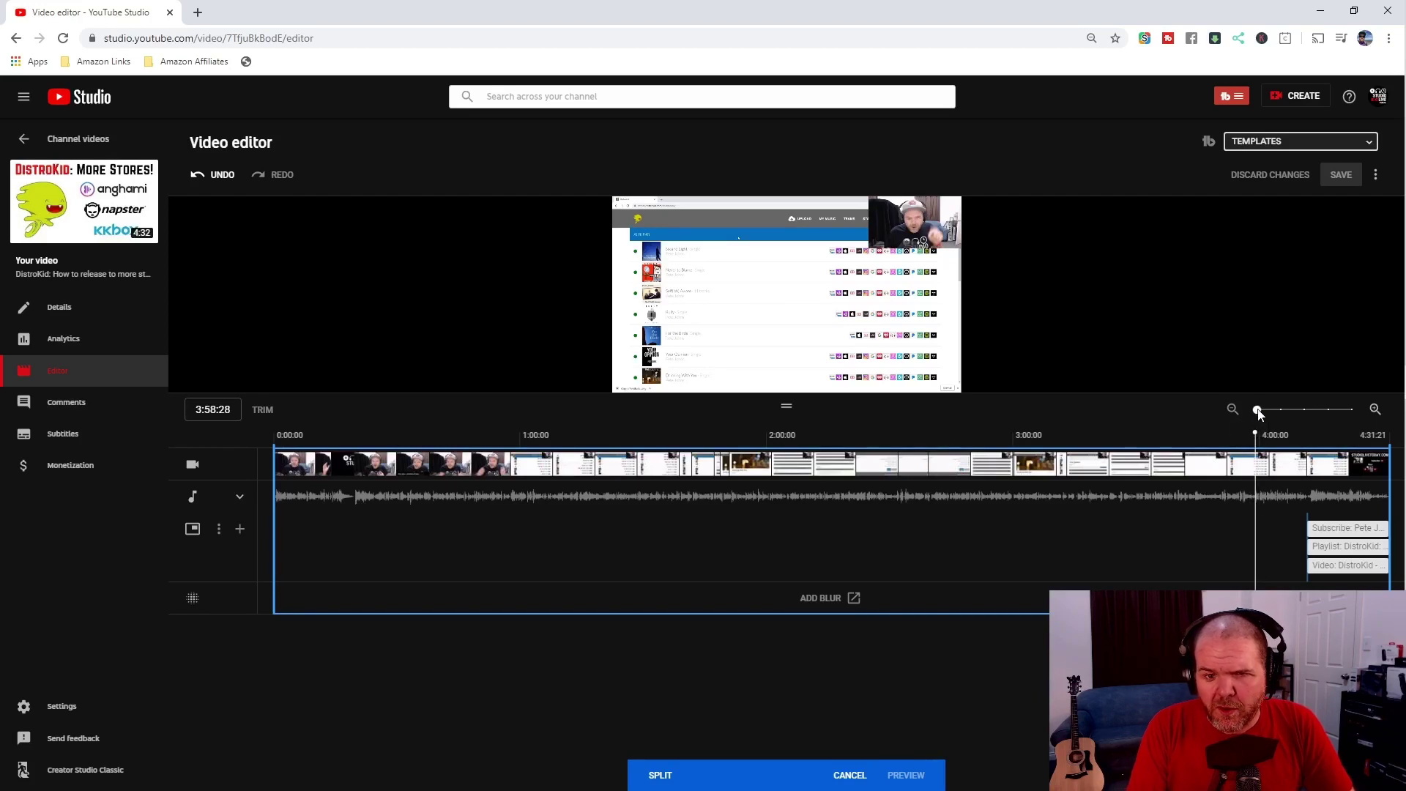
left_click_drag(1279, 415, 1318, 411)
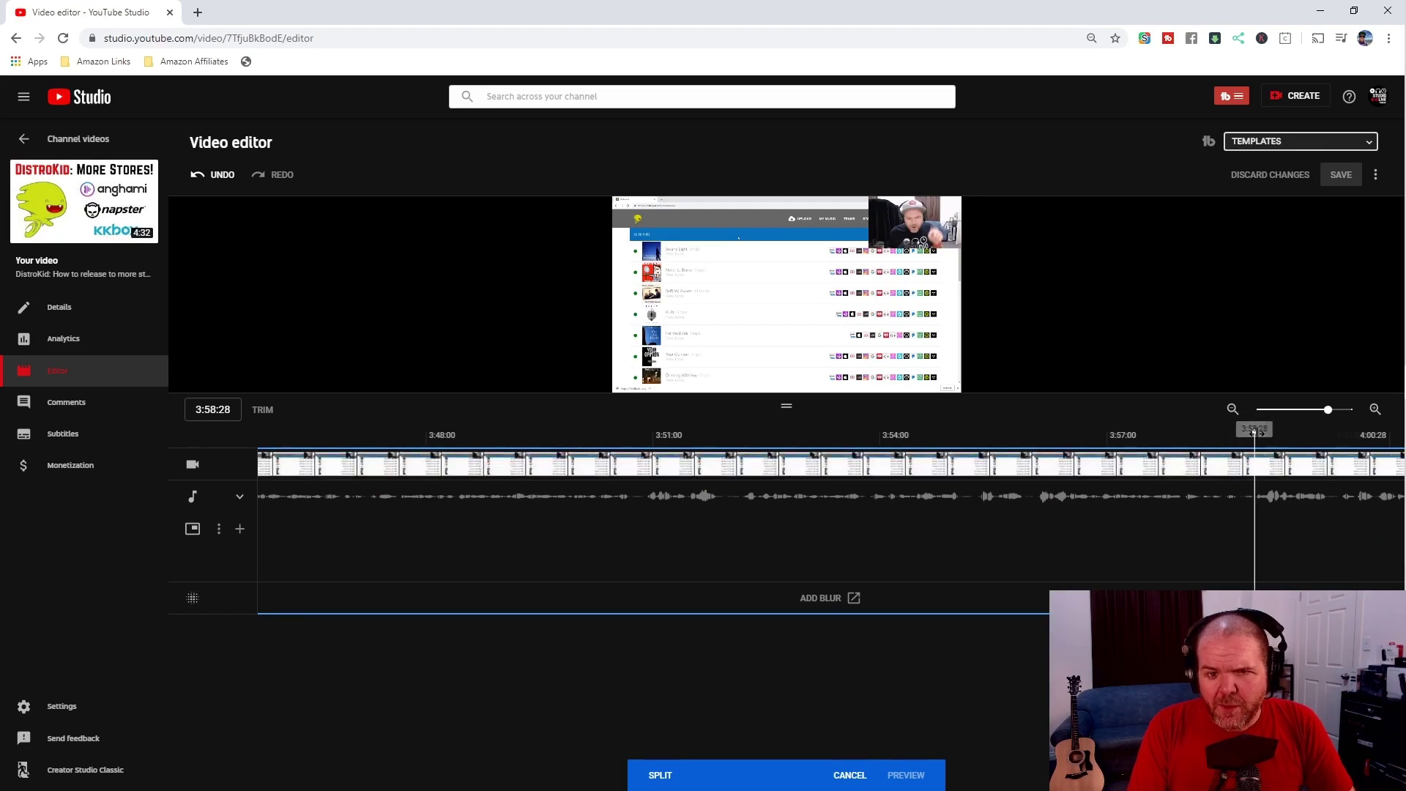
left_click_drag(1251, 432, 1240, 433)
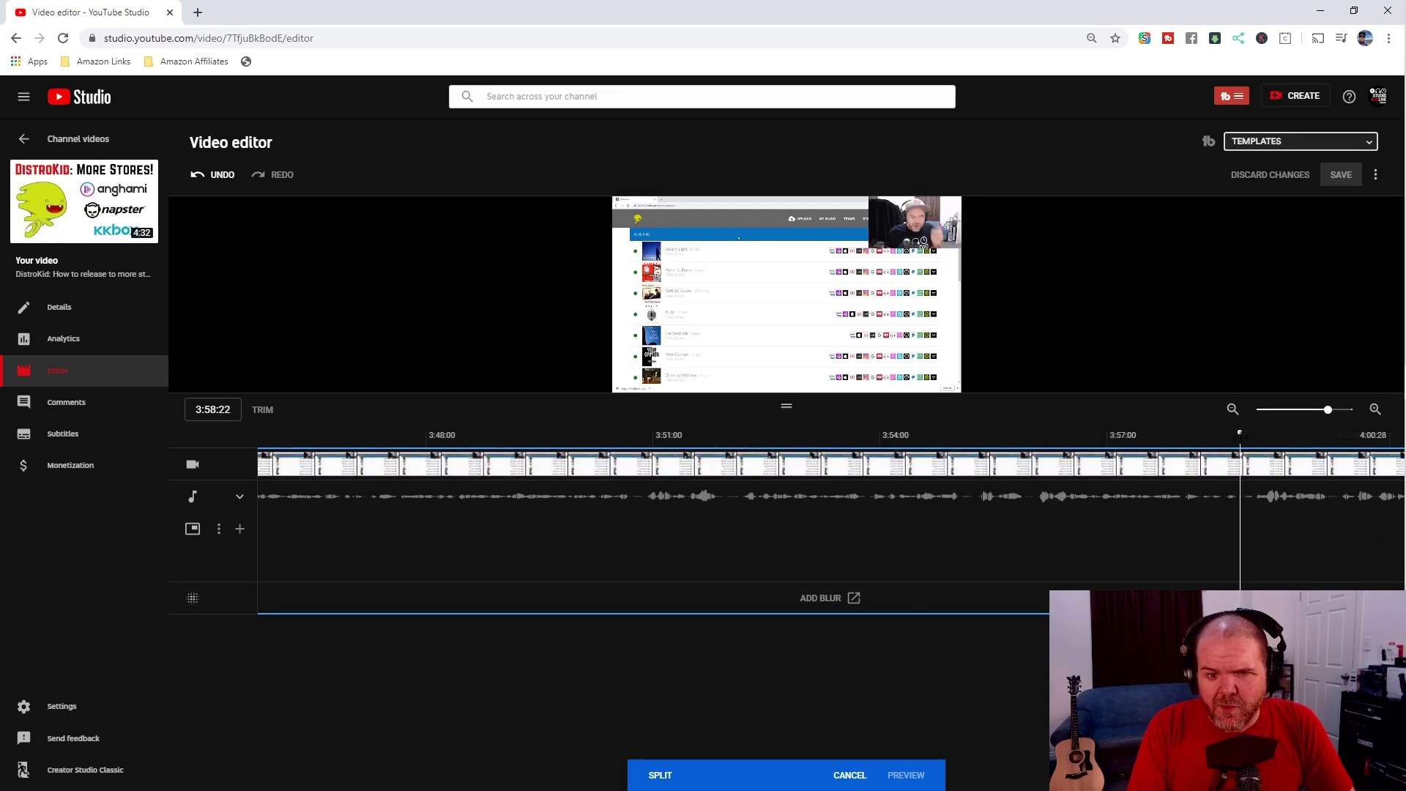
Play from 3:58:22 to 4:00:18, then place the playhead at about 4:00:01.
mouse_move(649, 375)
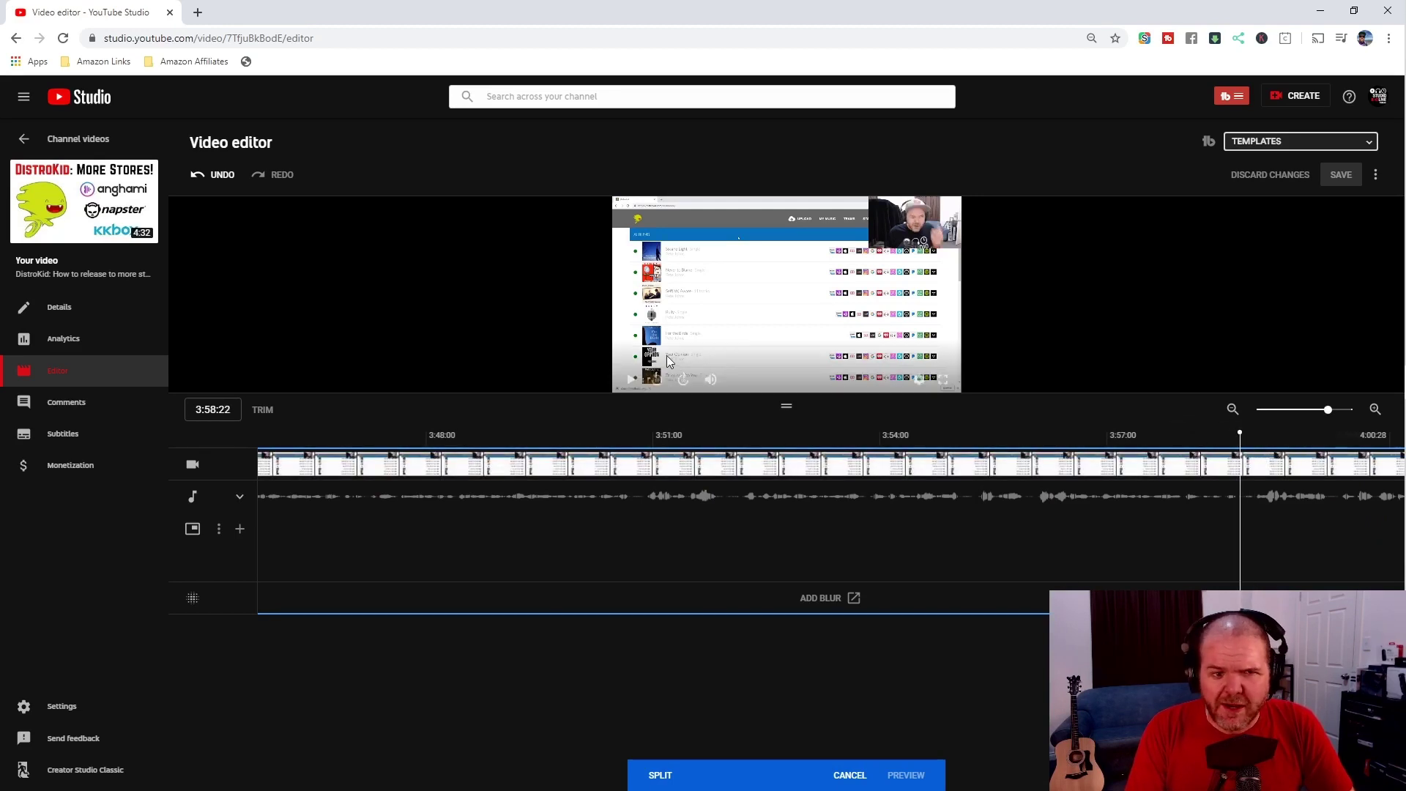
left_click(633, 381)
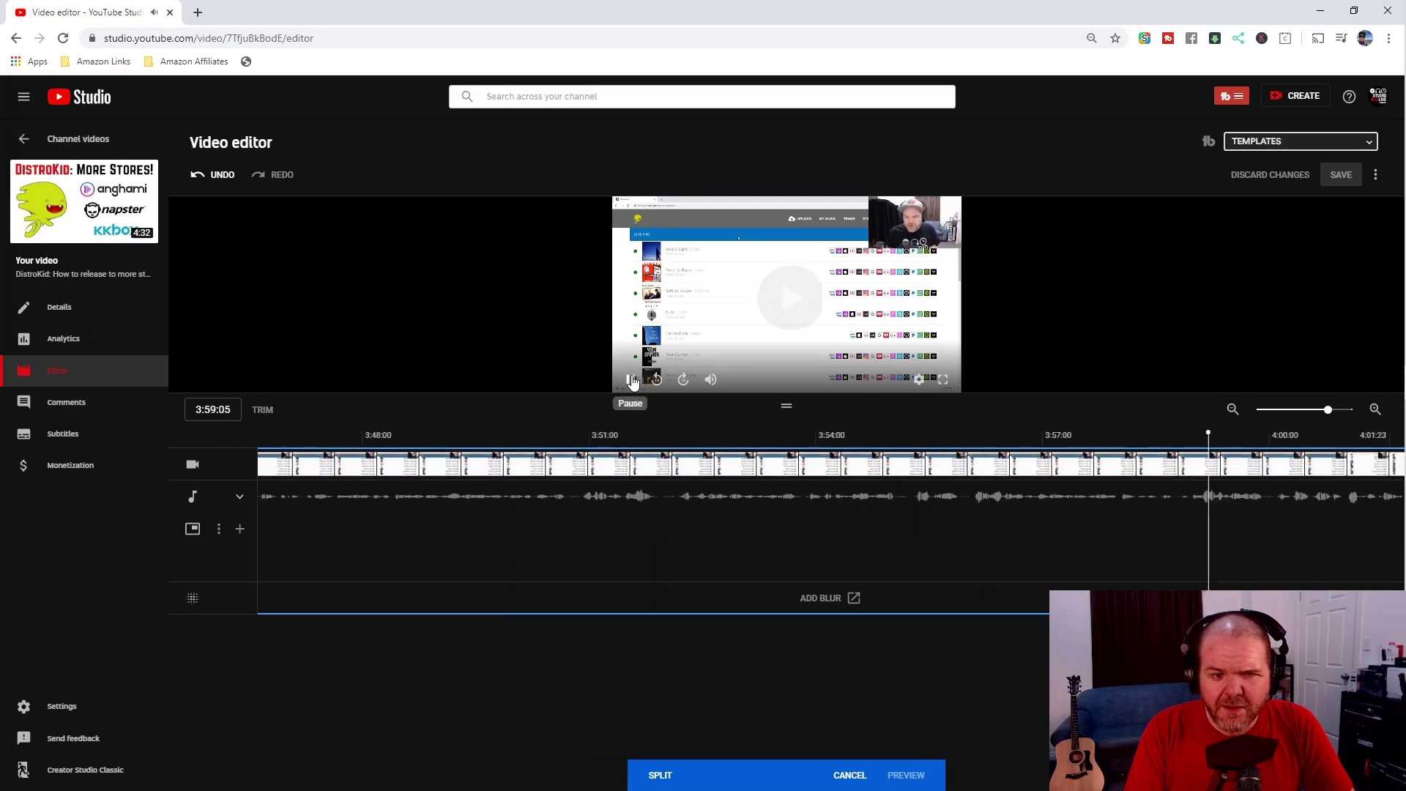
left_click(633, 381)
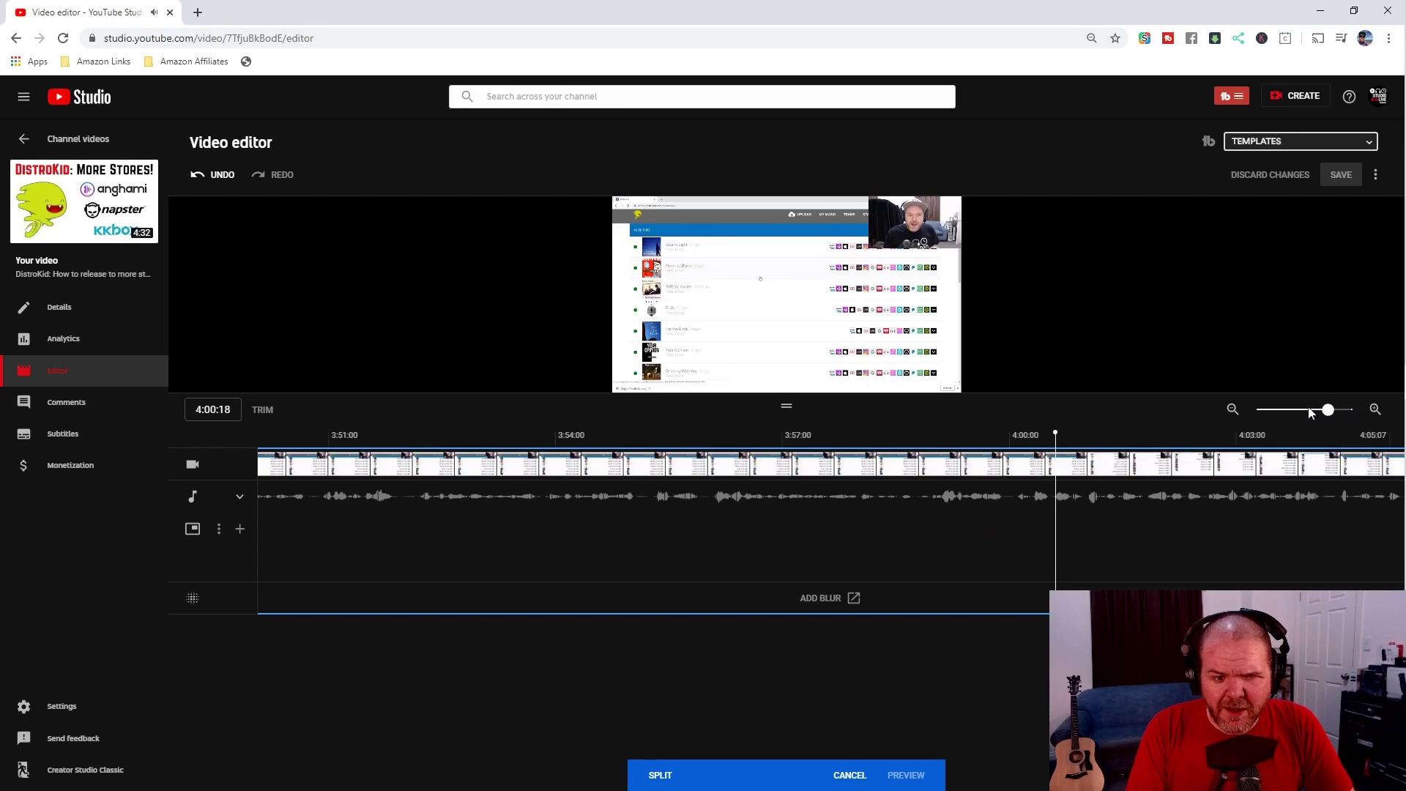
left_click_drag(1309, 412, 1293, 411)
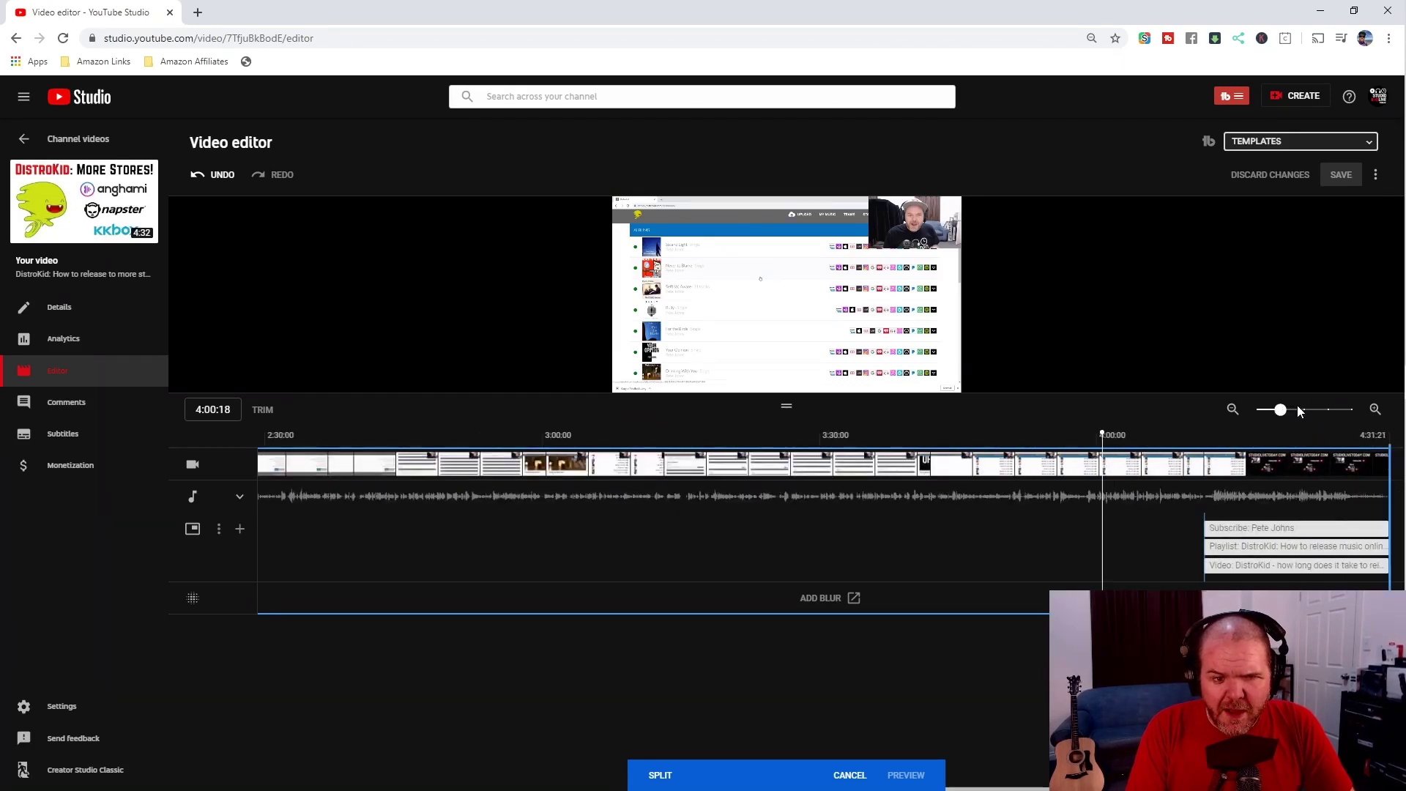
left_click(1322, 411)
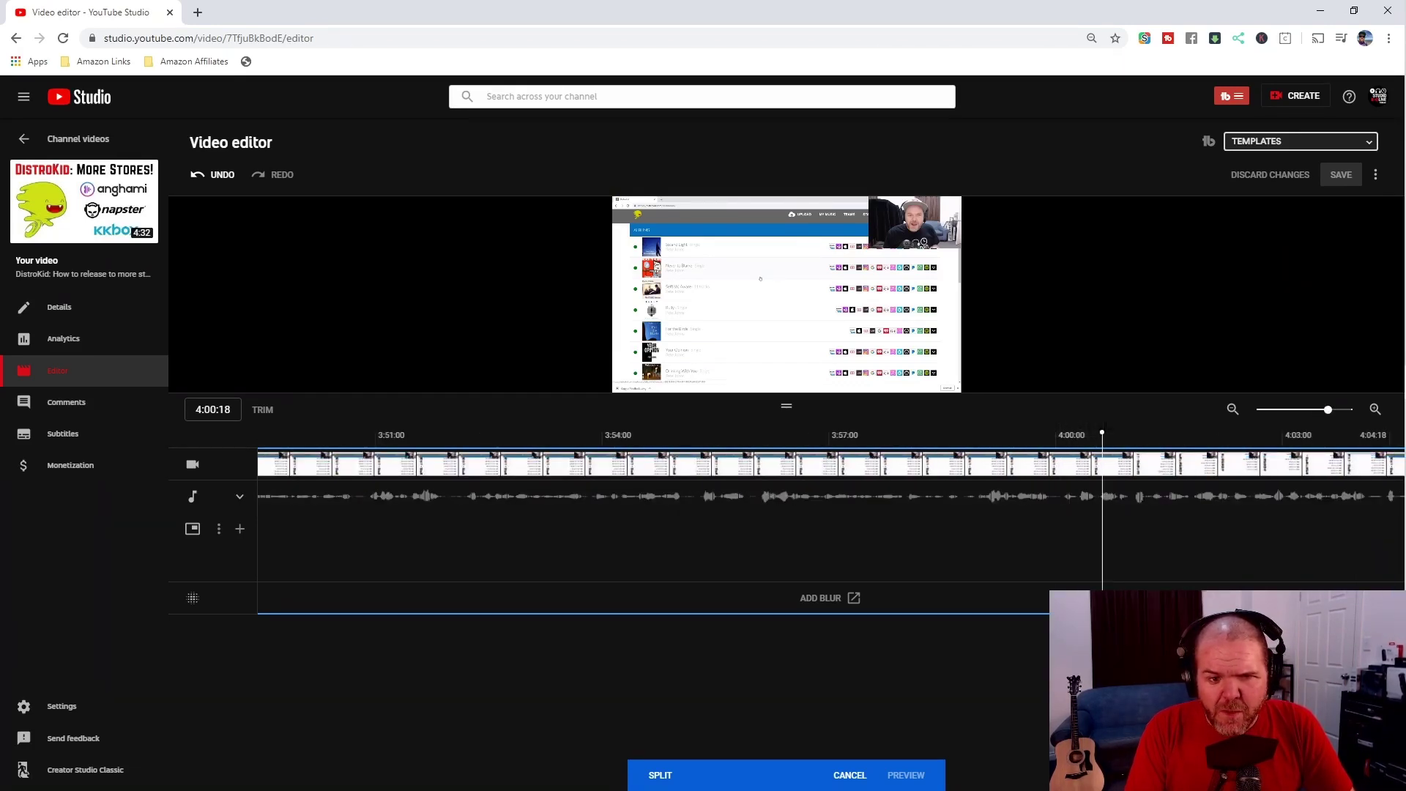
left_click_drag(1093, 435, 1055, 434)
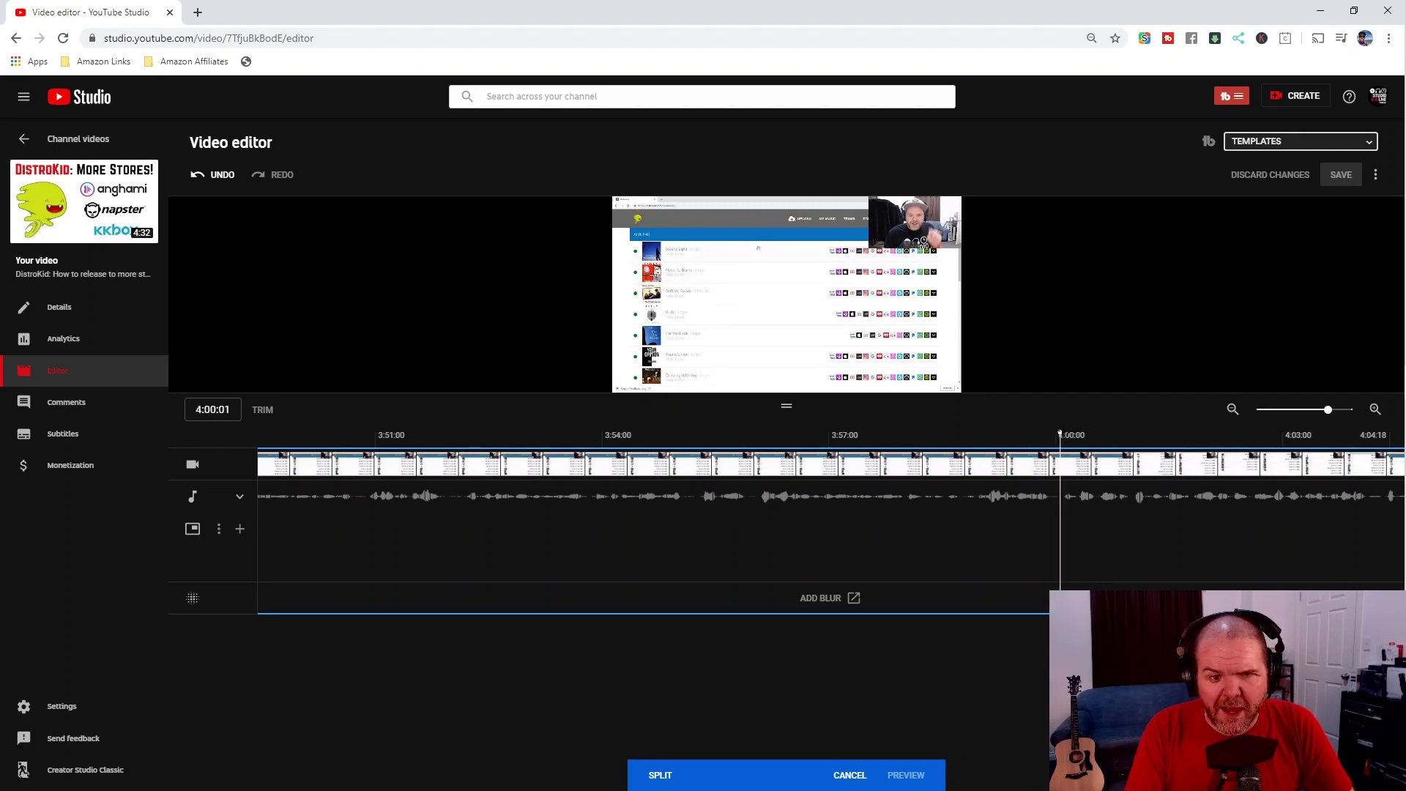
Split the clip at 4:00:01 and widen the removed section to about 4:15.
left_click(660, 776)
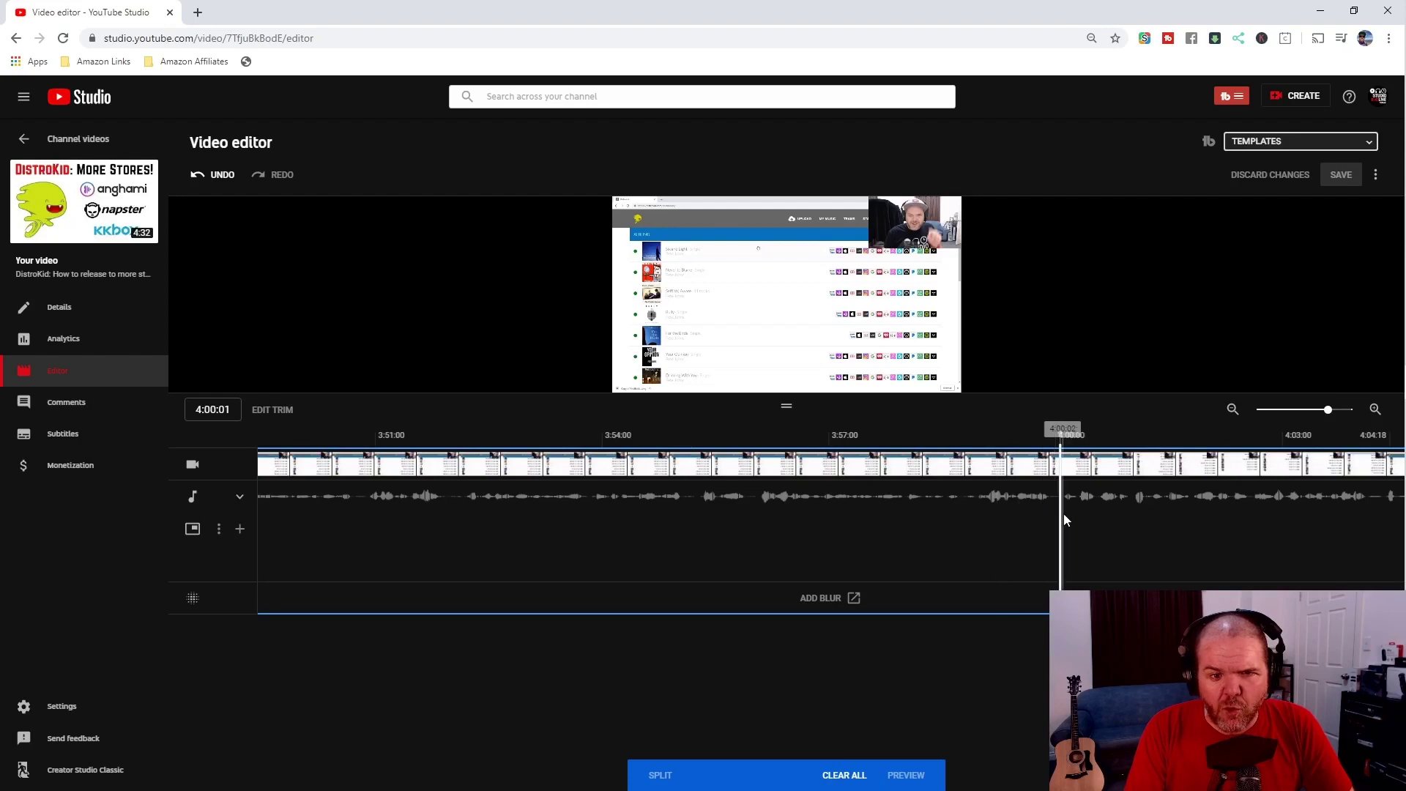
mouse_move(1042, 510)
left_mouse_down()
mouse_move(1021, 513)
mouse_move(1150, 509)
left_mouse_up()
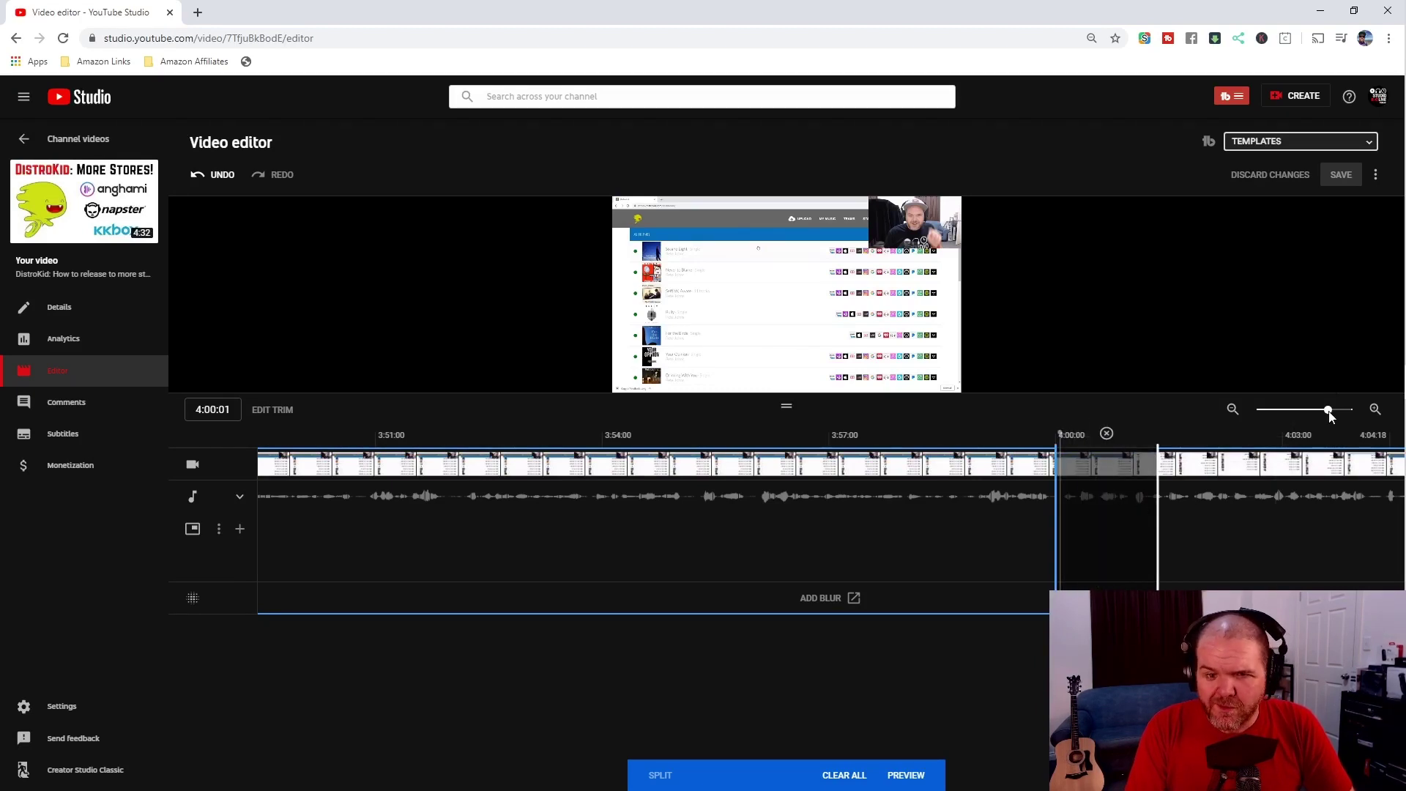
left_click_drag(1334, 410, 1313, 414)
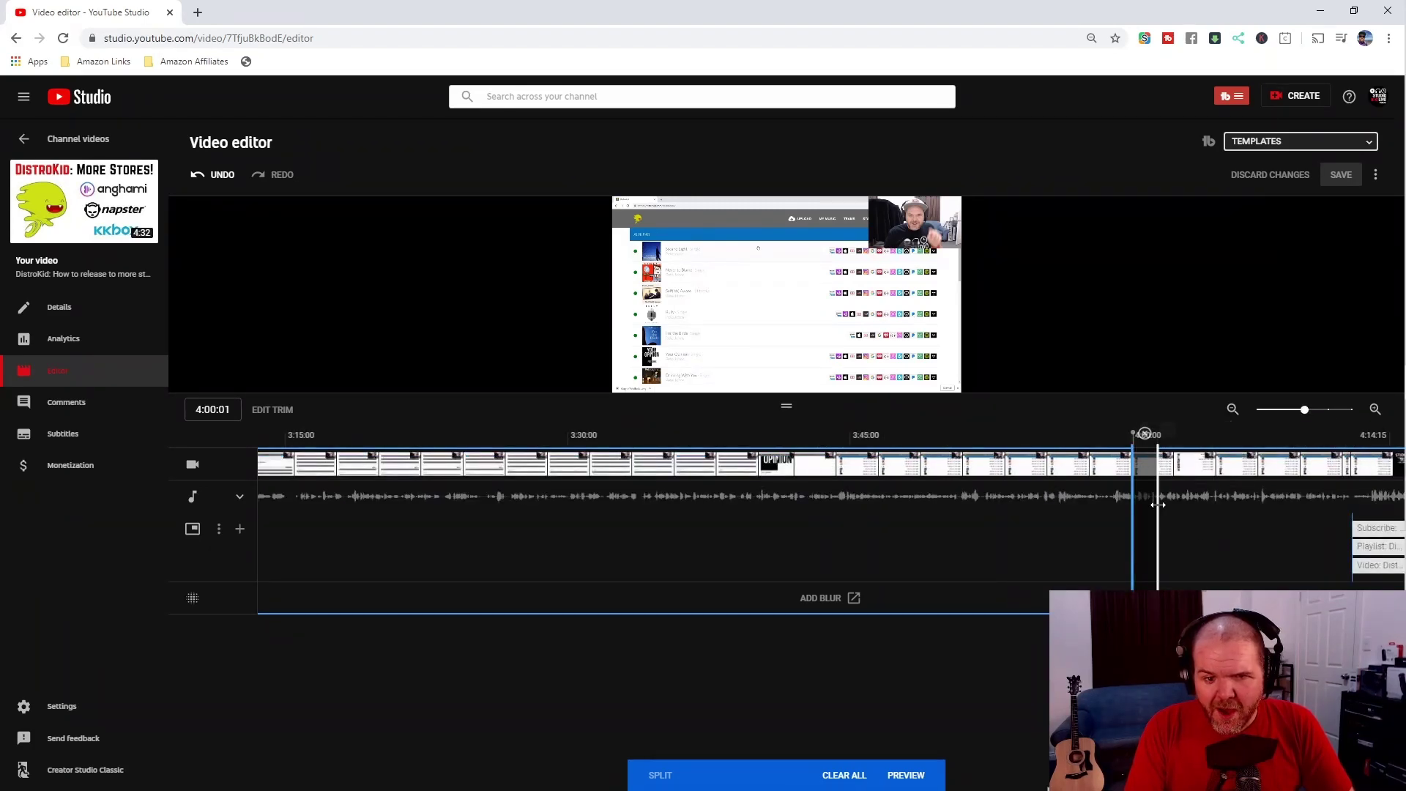
mouse_move(1164, 507)
left_mouse_down()
mouse_move(1347, 515)
mouse_move(1334, 518)
left_mouse_up()
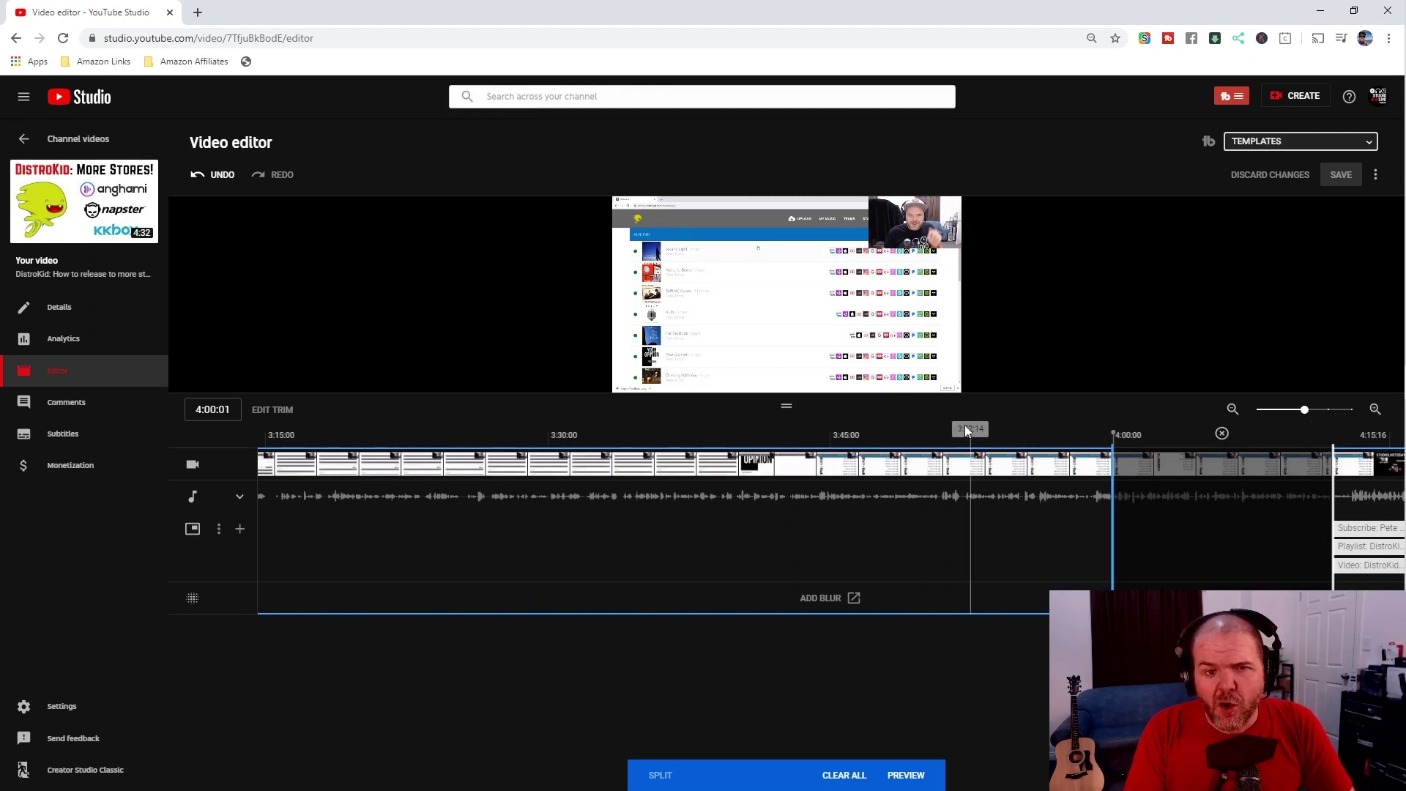
Play from 3:56:11 across the cut to check how it plays.
left_click(1045, 429)
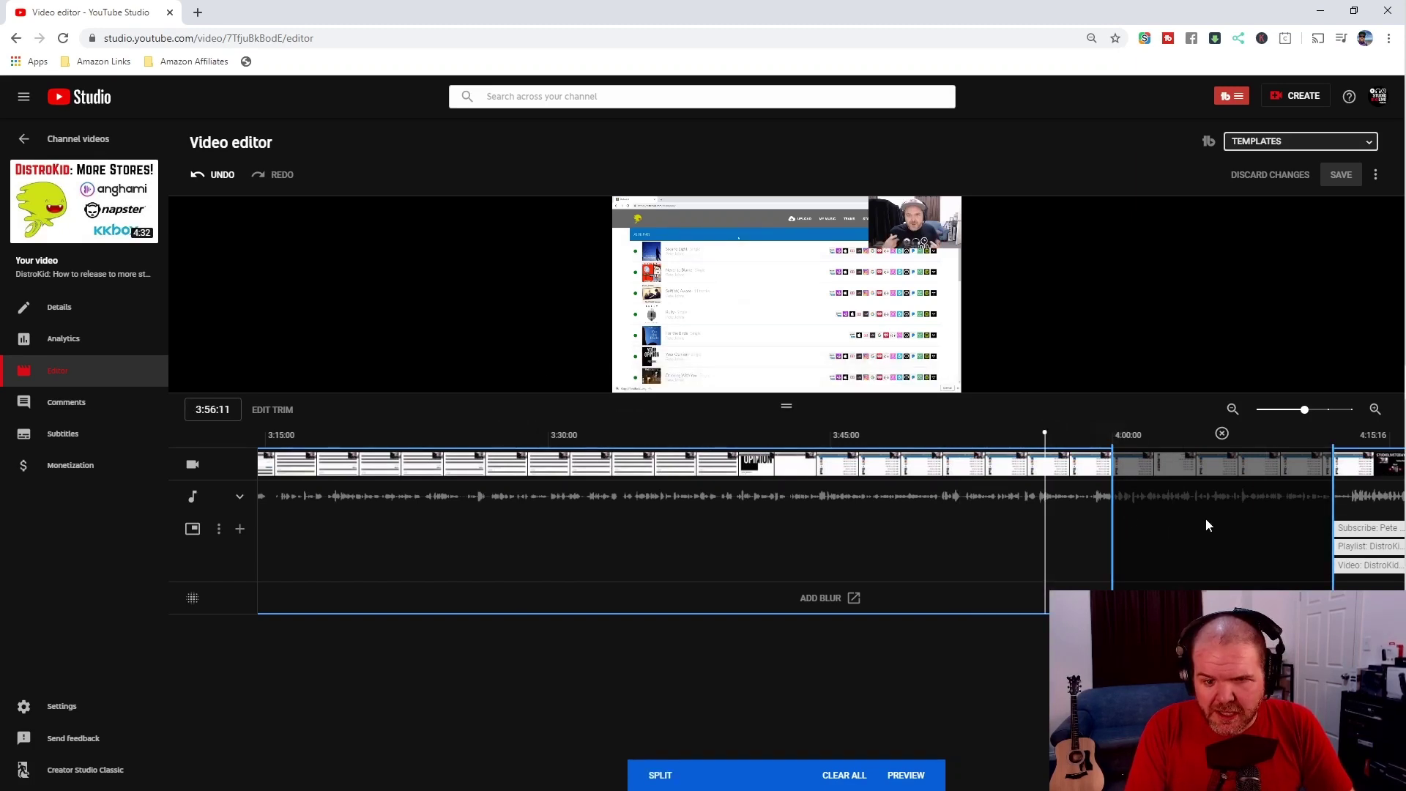
mouse_move(855, 341)
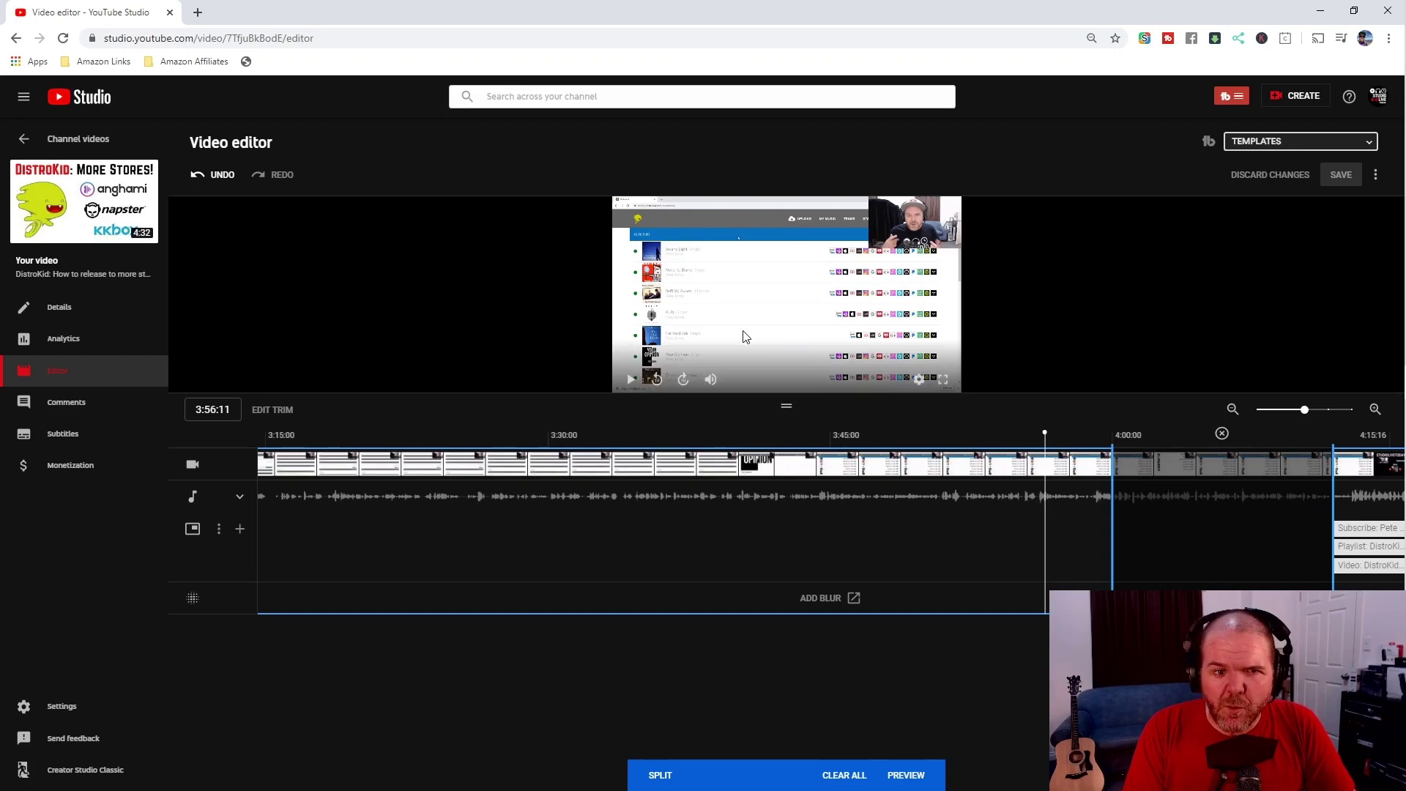
left_click(631, 381)
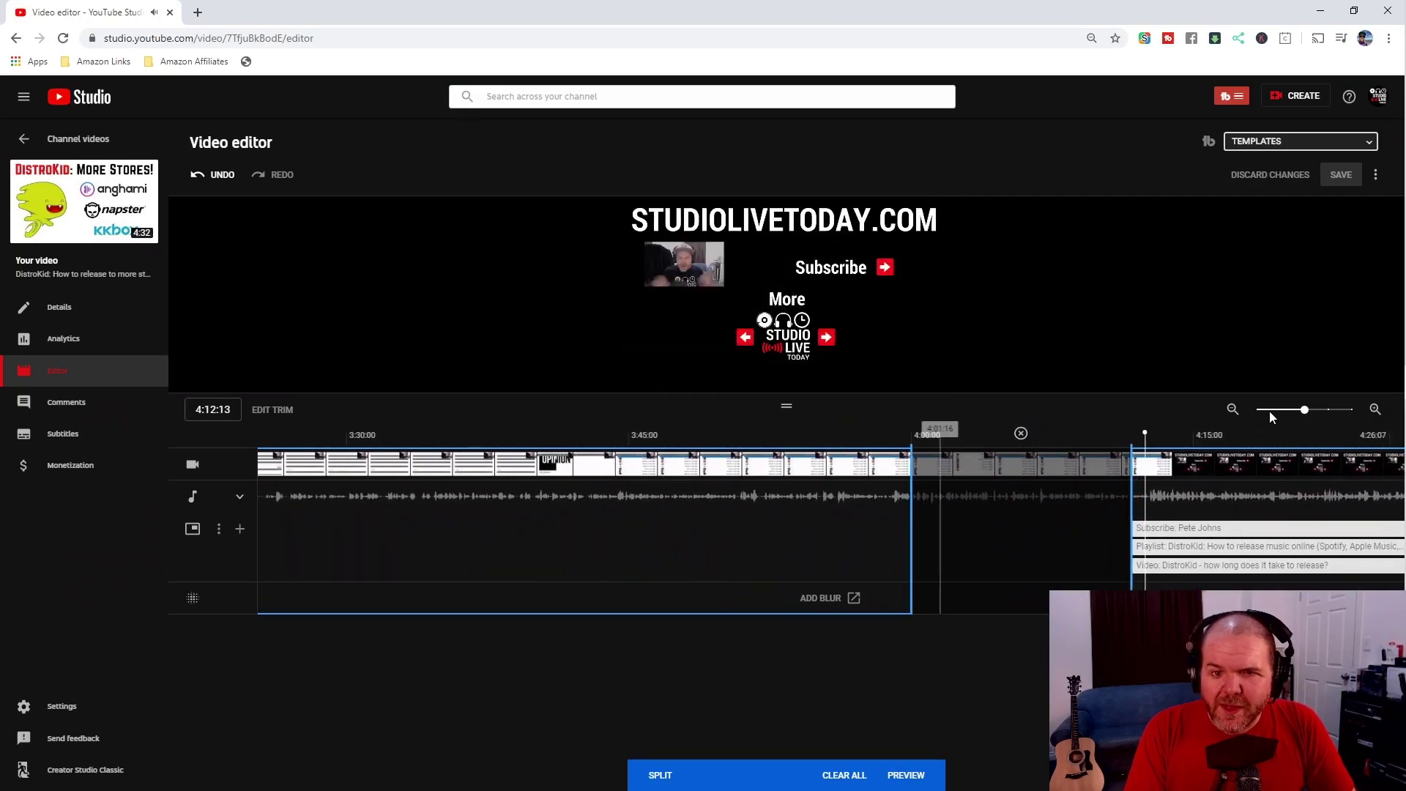
Move the removed section's start back to 3:58:19 and replay from 3:54:00 across the edit.
left_click(1317, 411)
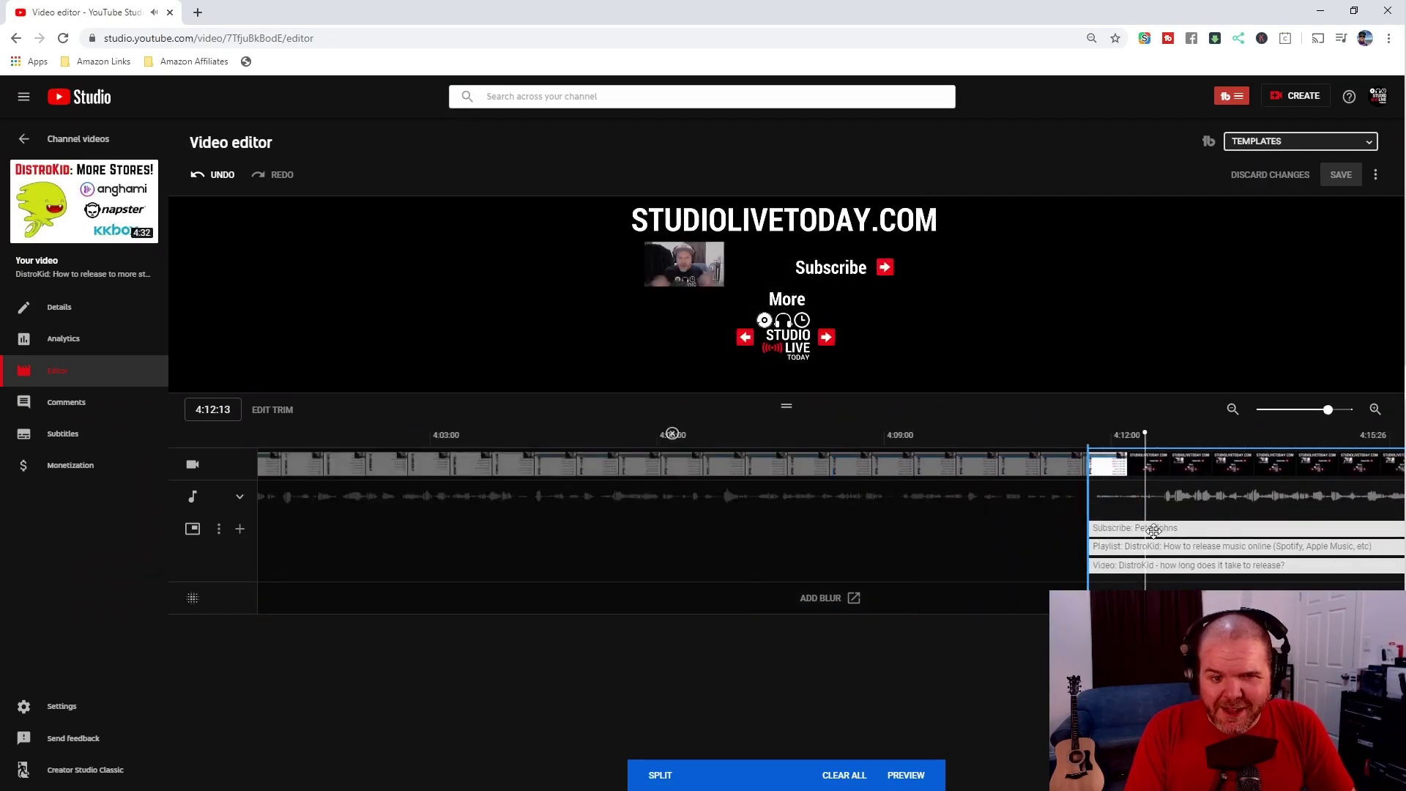
left_click_drag(1327, 411, 1305, 410)
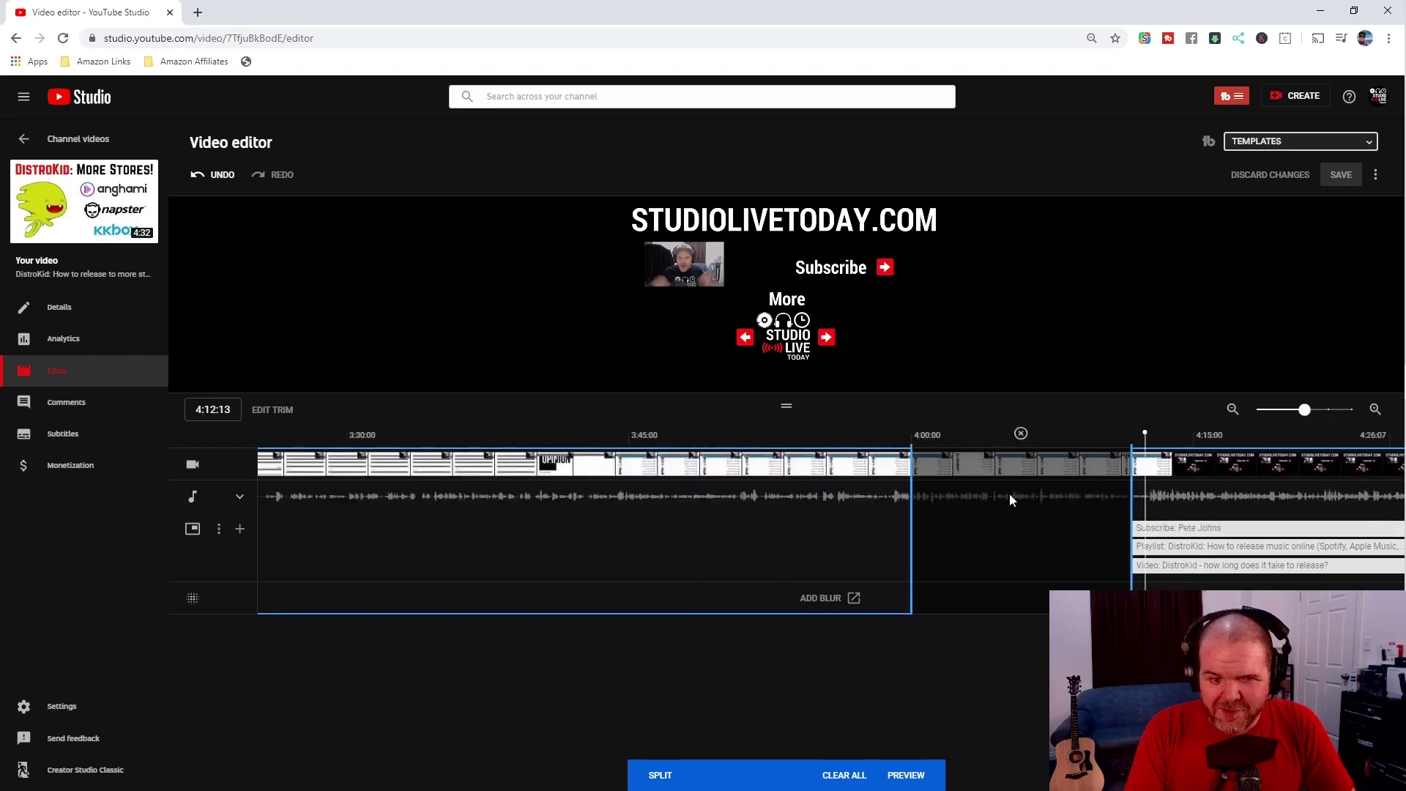
left_click(886, 492)
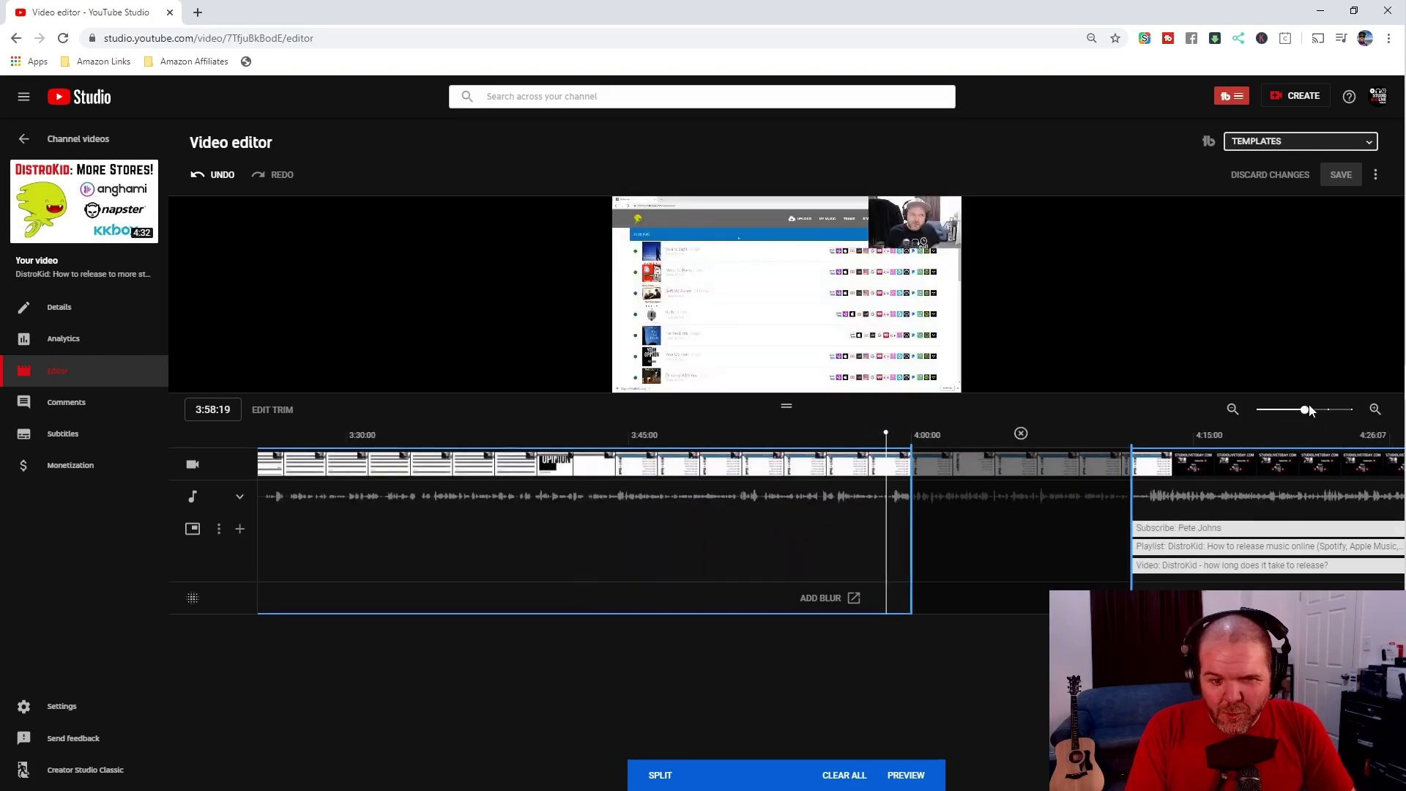
left_click_drag(1306, 411, 1325, 411)
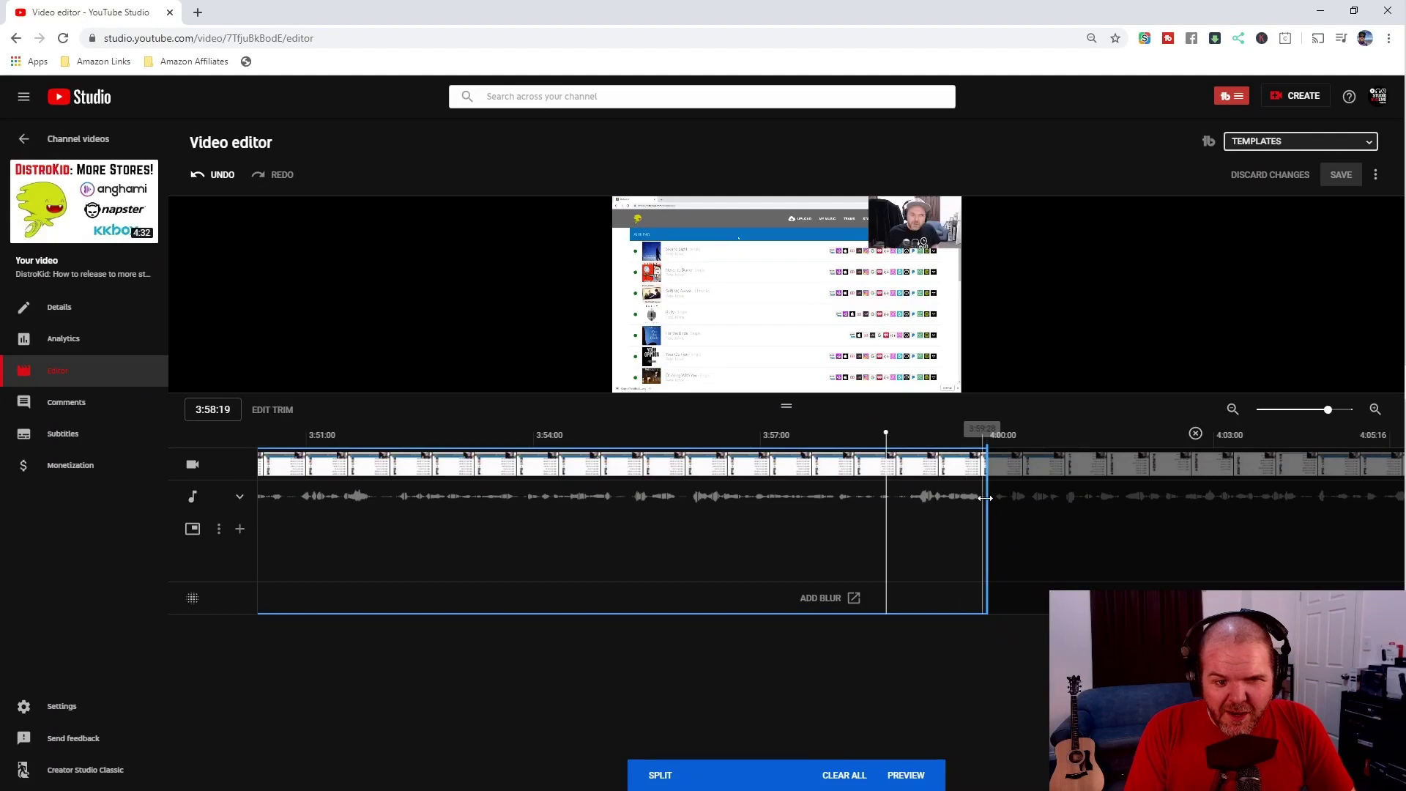
left_click_drag(987, 503, 892, 503)
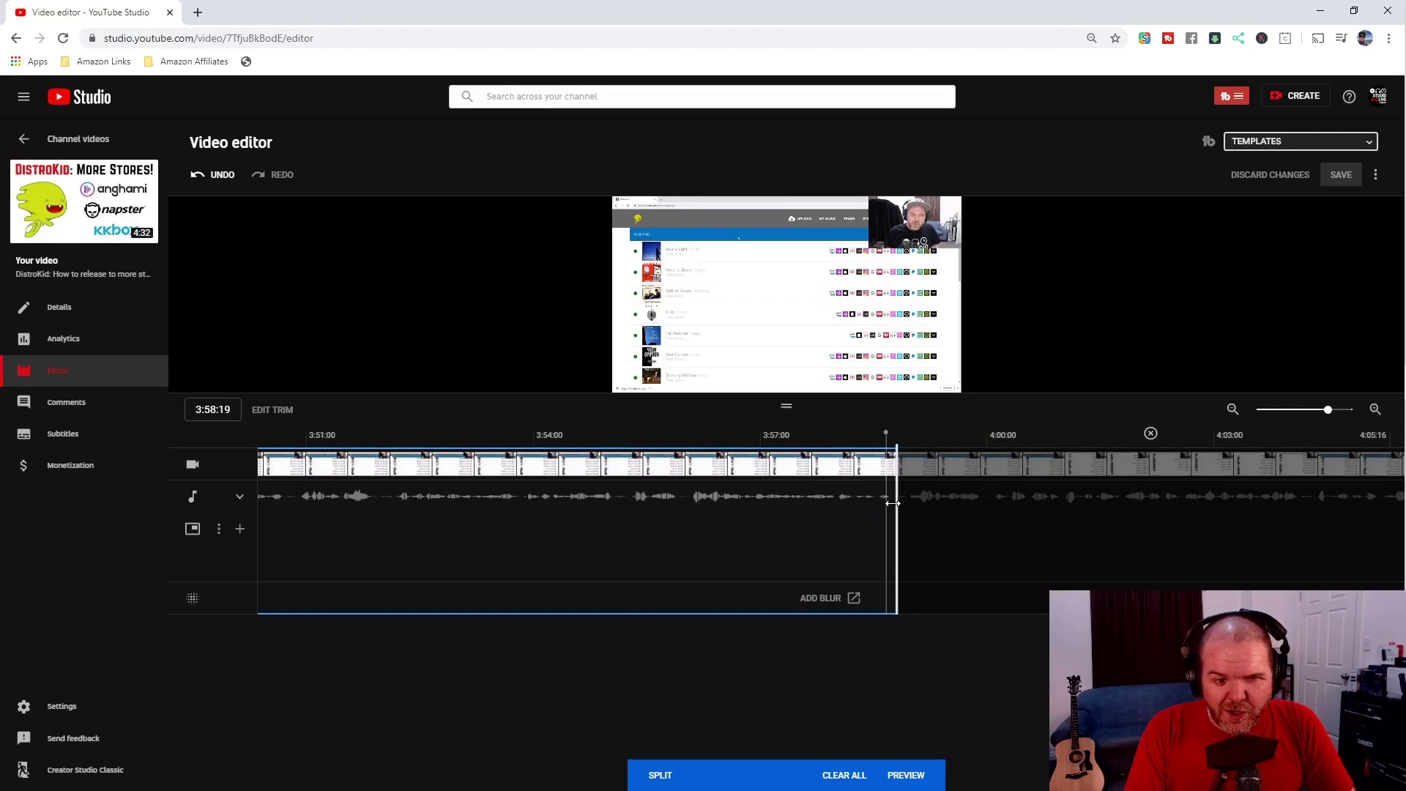
left_click(532, 437)
left_click(631, 379)
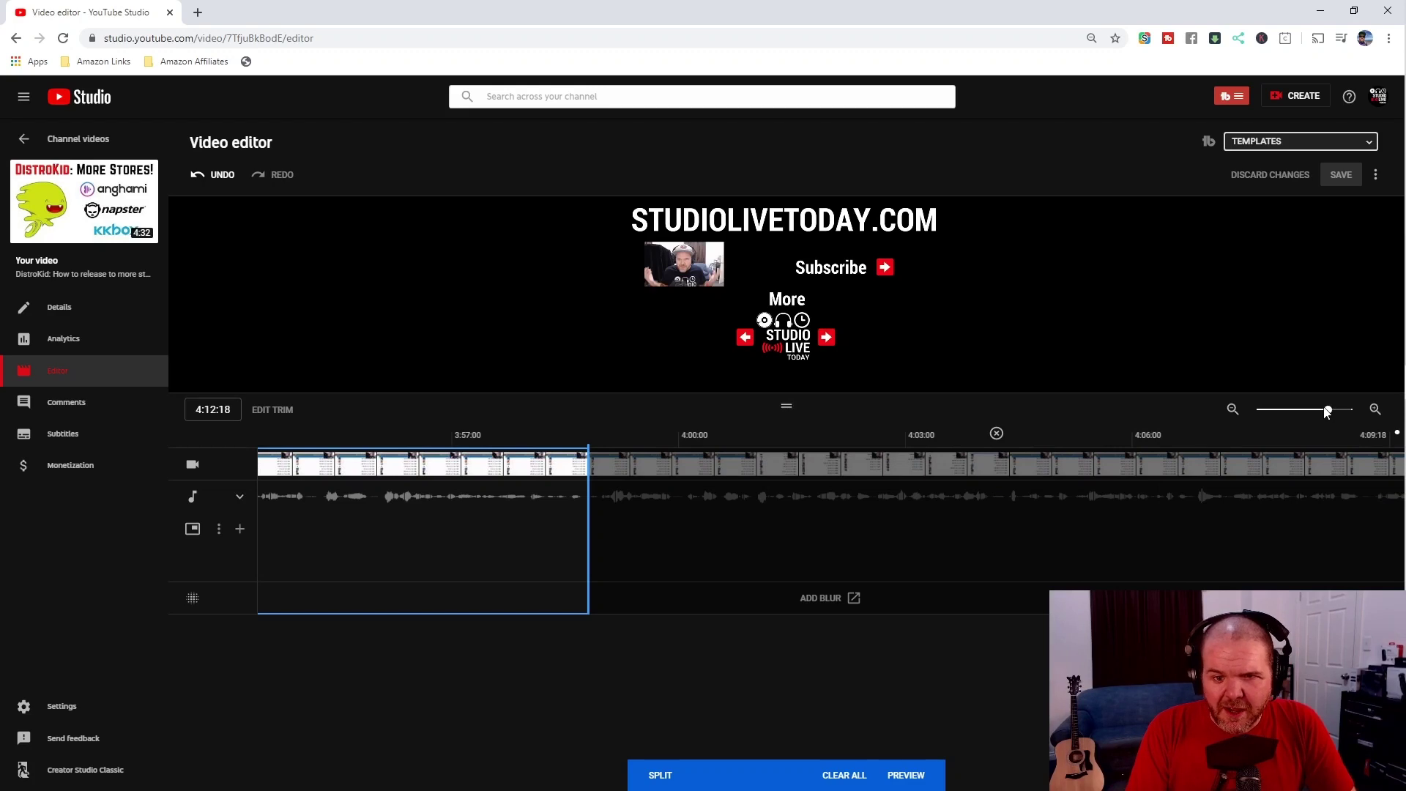
left_click_drag(1326, 411, 1260, 411)
left_click(1232, 494)
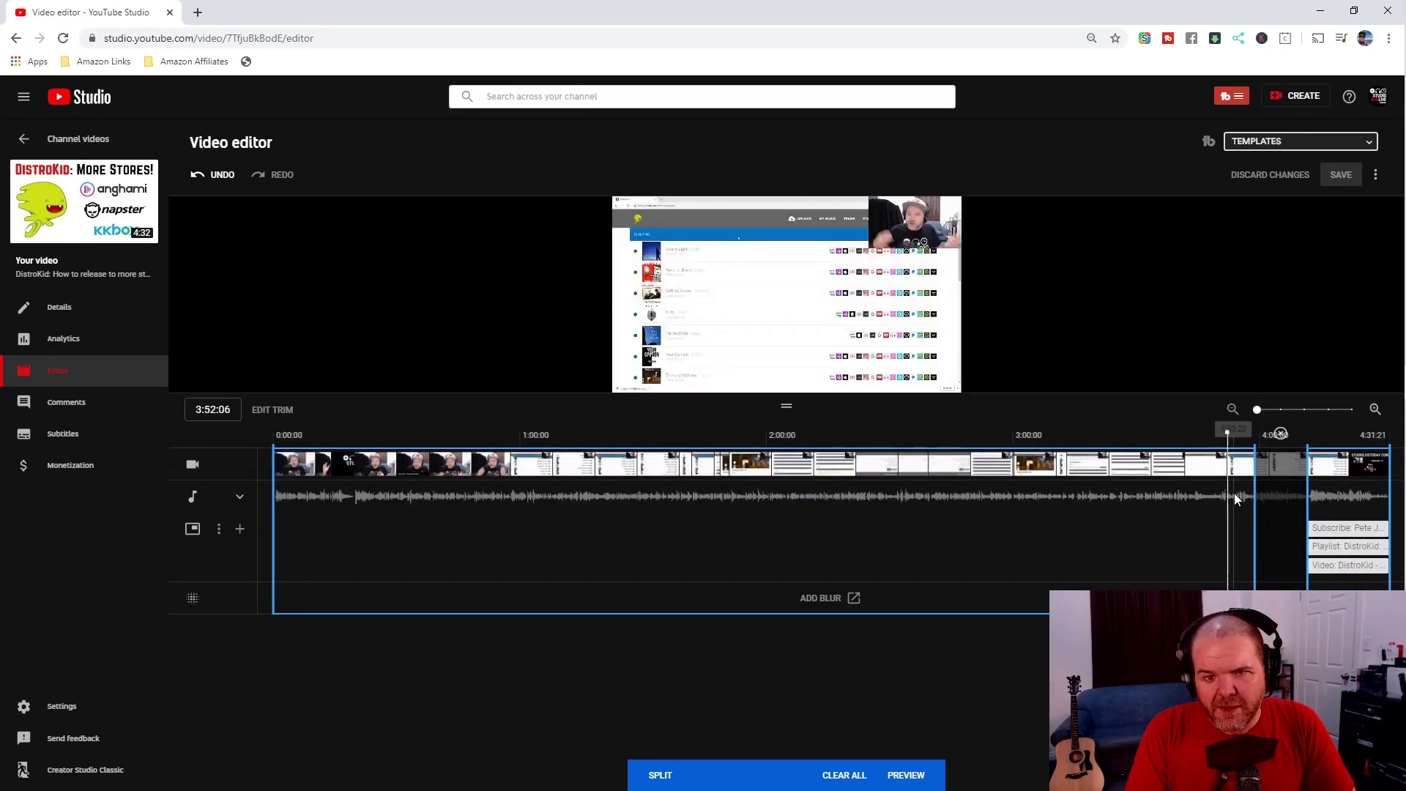
left_click(649, 386)
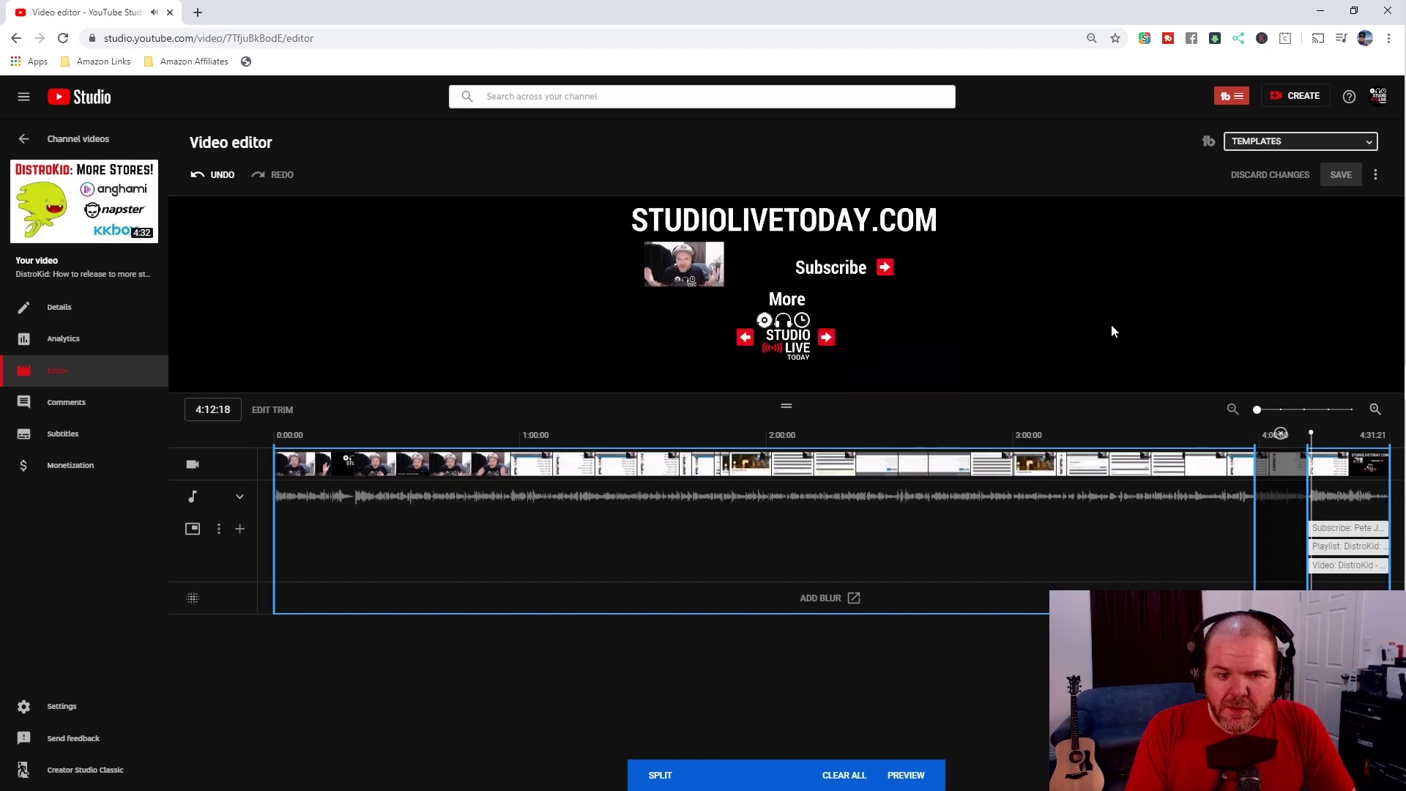
mouse_move(637, 379)
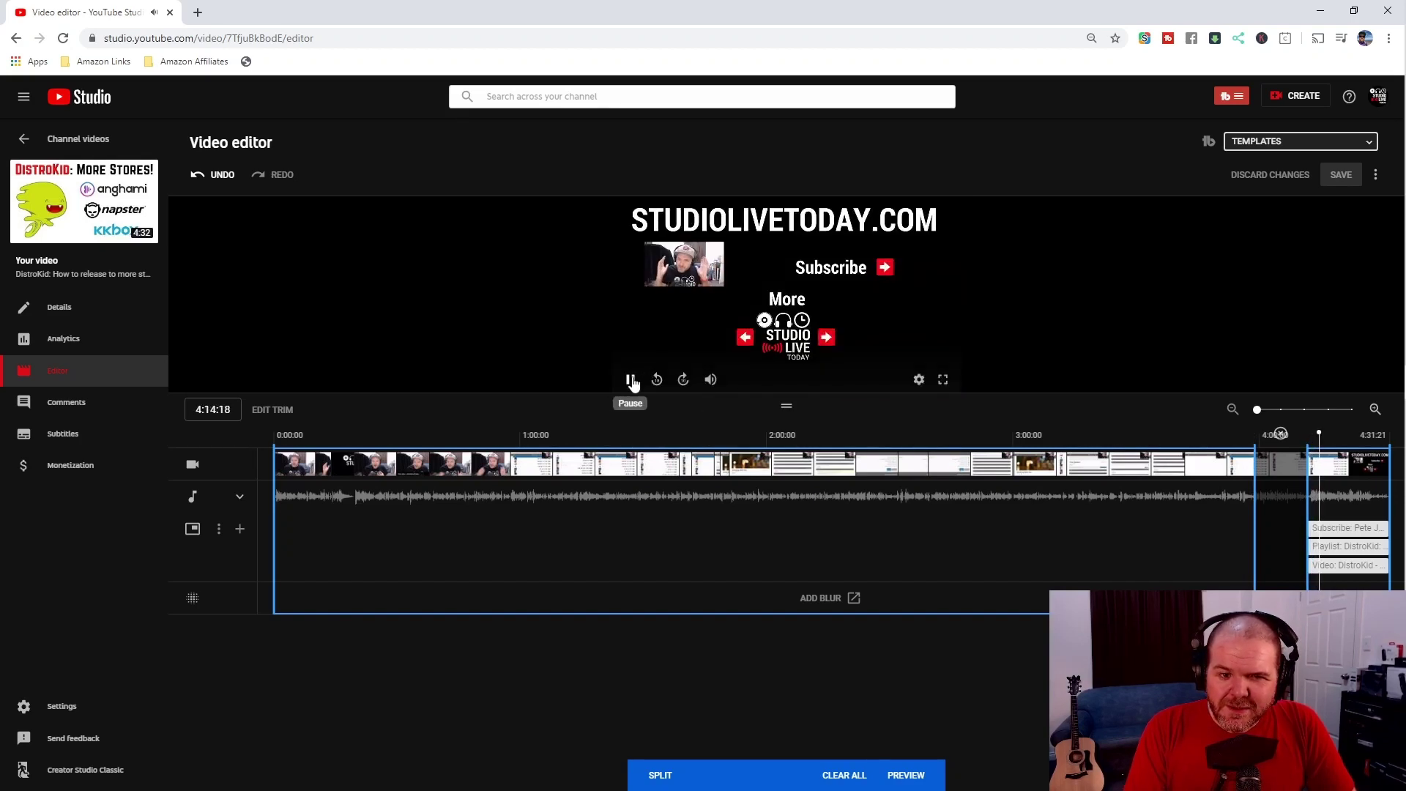
left_click(631, 380)
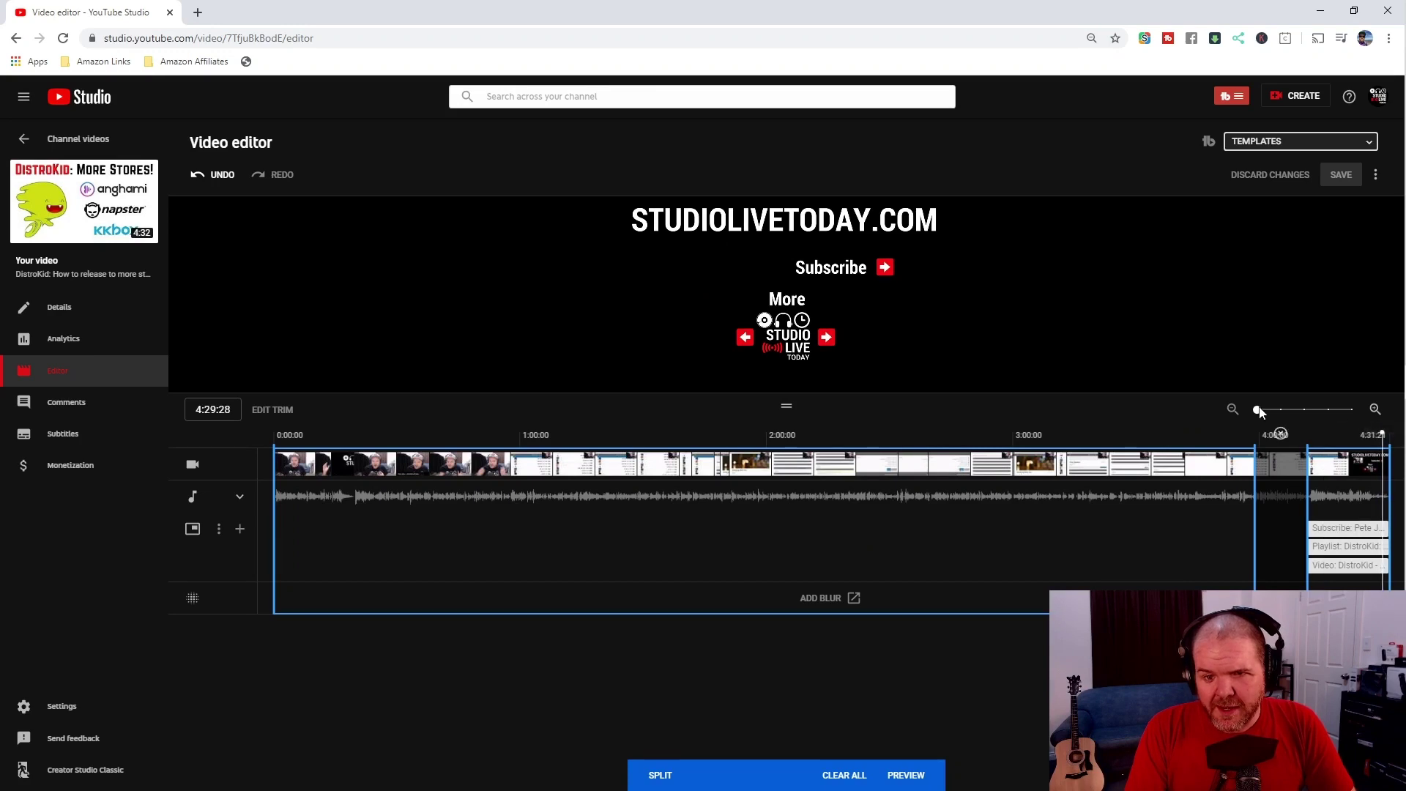
Pull the video's end in to about 4:28 and play from 4:27:00 to confirm the new ending.
left_click_drag(1288, 412, 1307, 411)
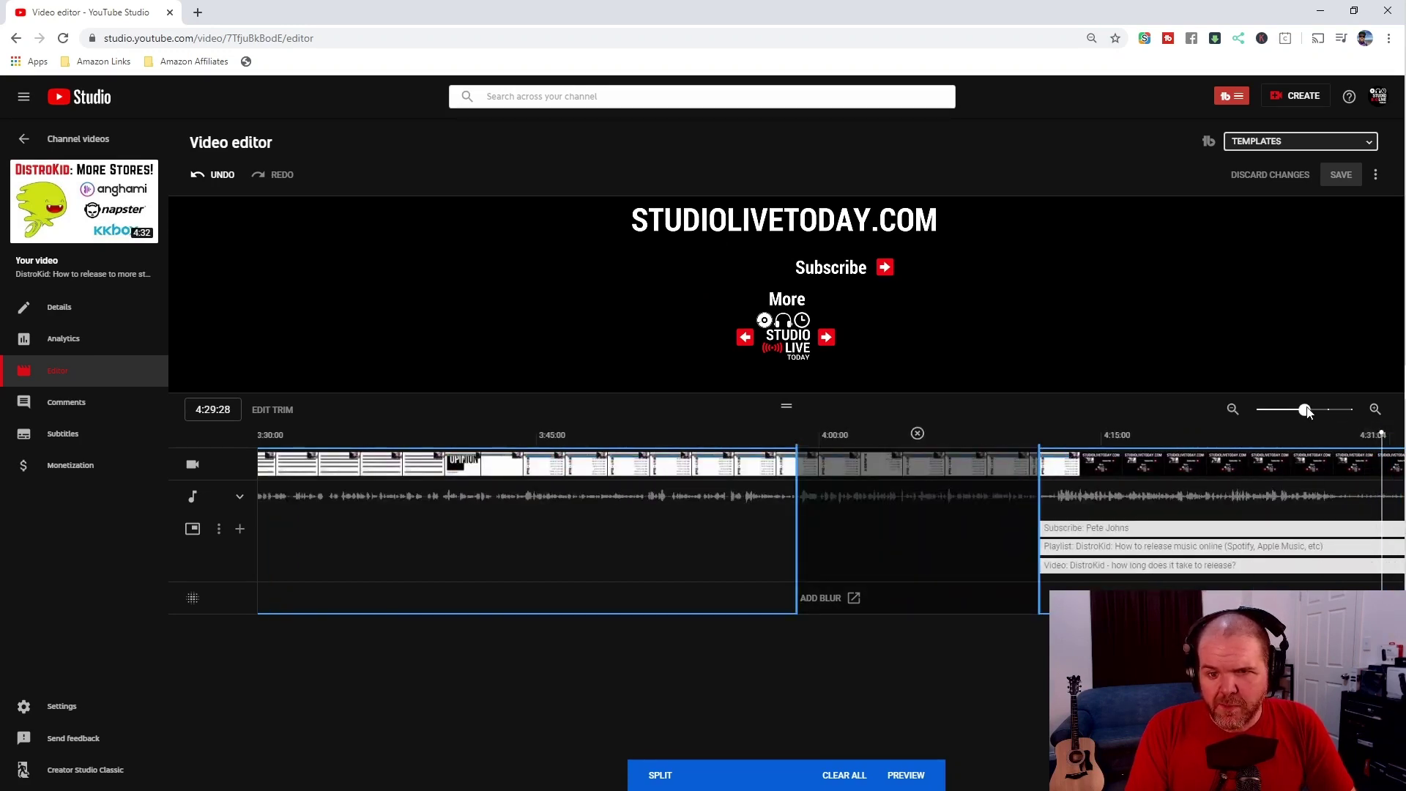
left_click(1381, 435)
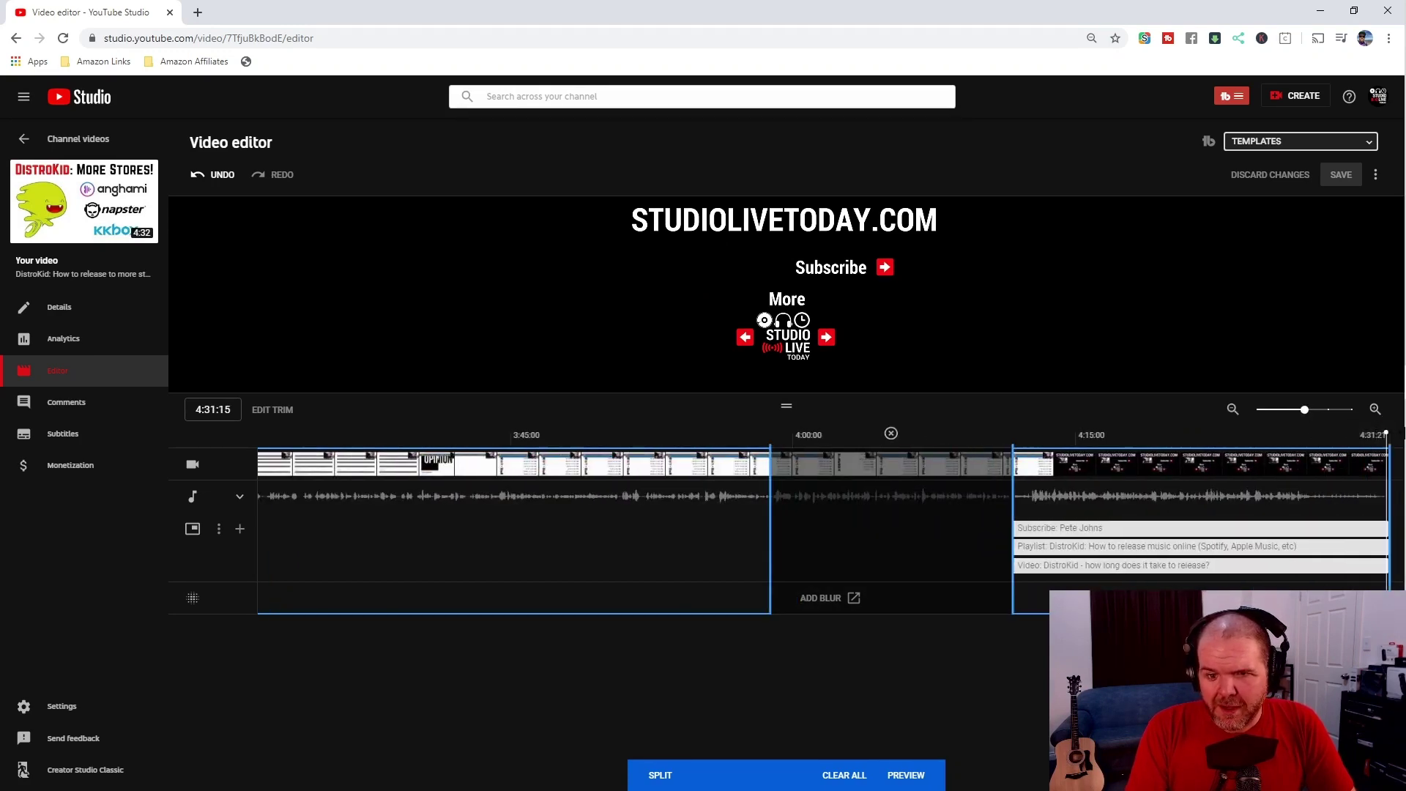
left_click(1302, 434)
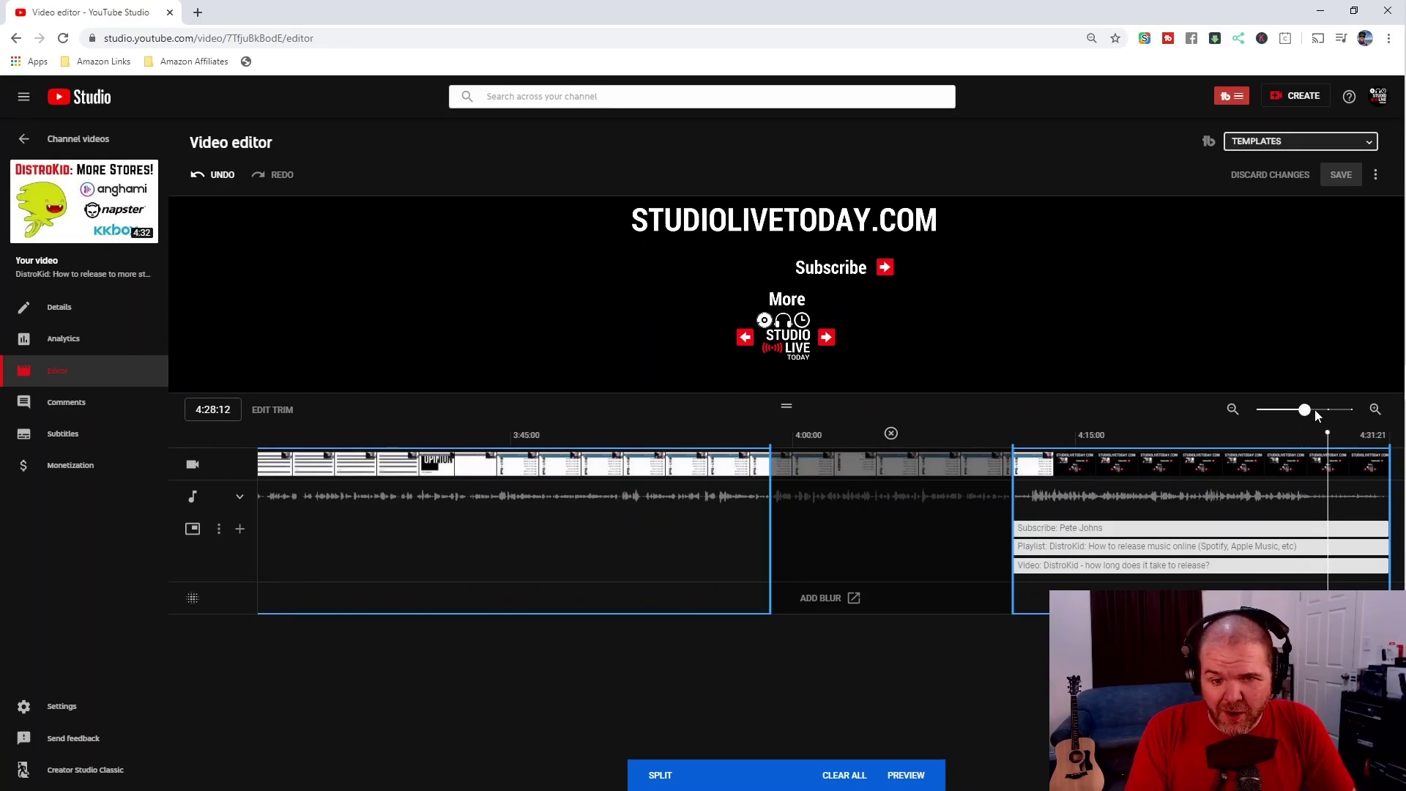
left_click_drag(1387, 505, 1328, 505)
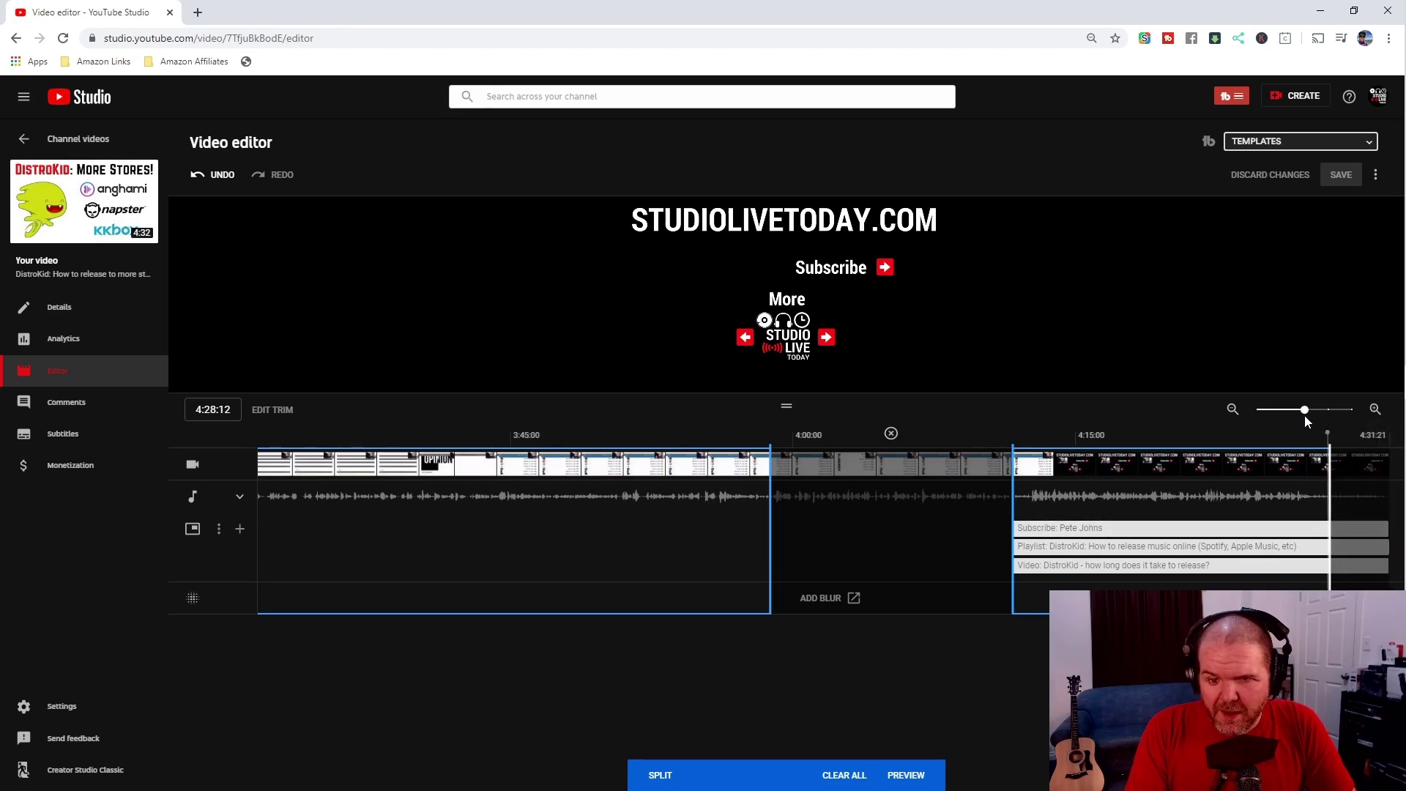
left_click_drag(1308, 414, 1319, 414)
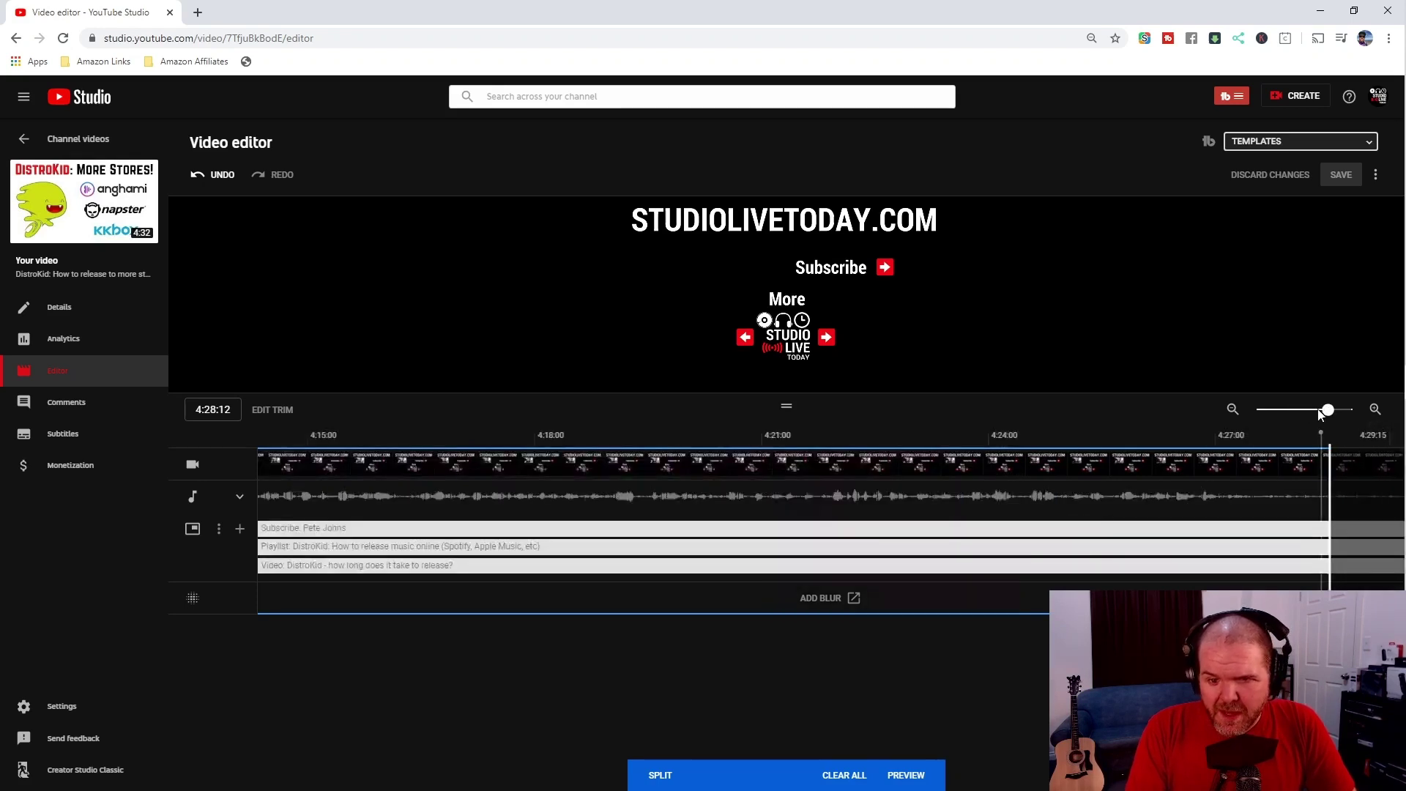
left_click(1215, 439)
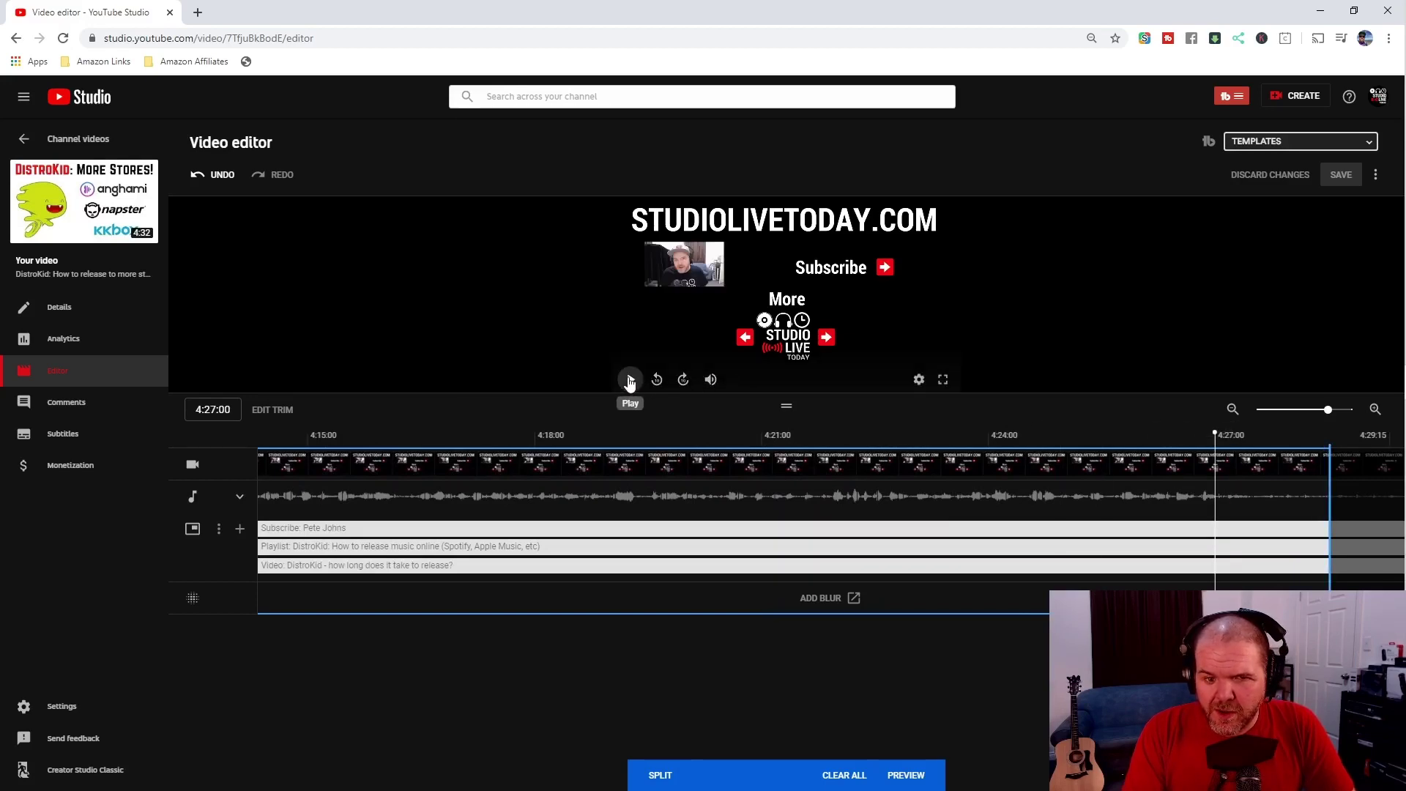
left_click(631, 380)
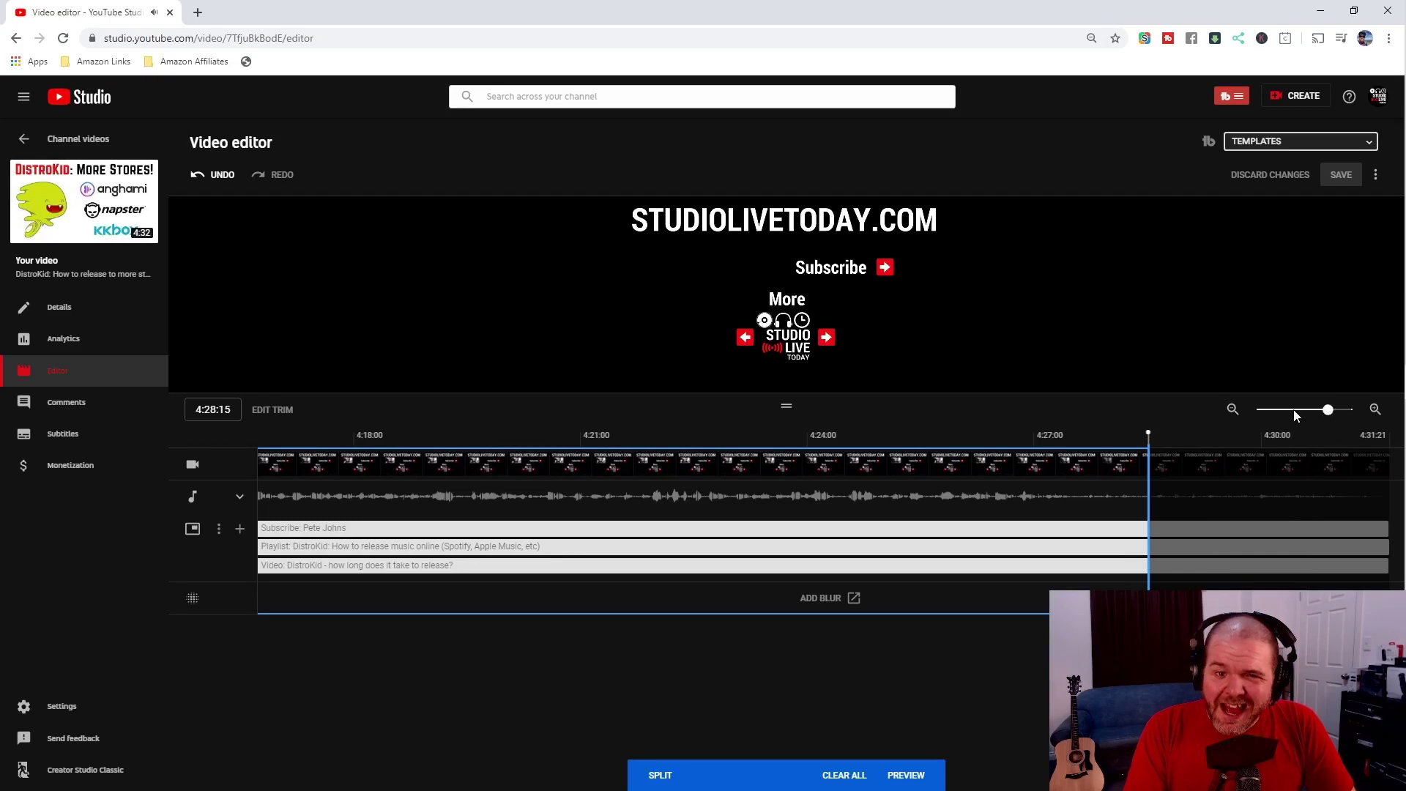
left_click_drag(1293, 415, 1264, 407)
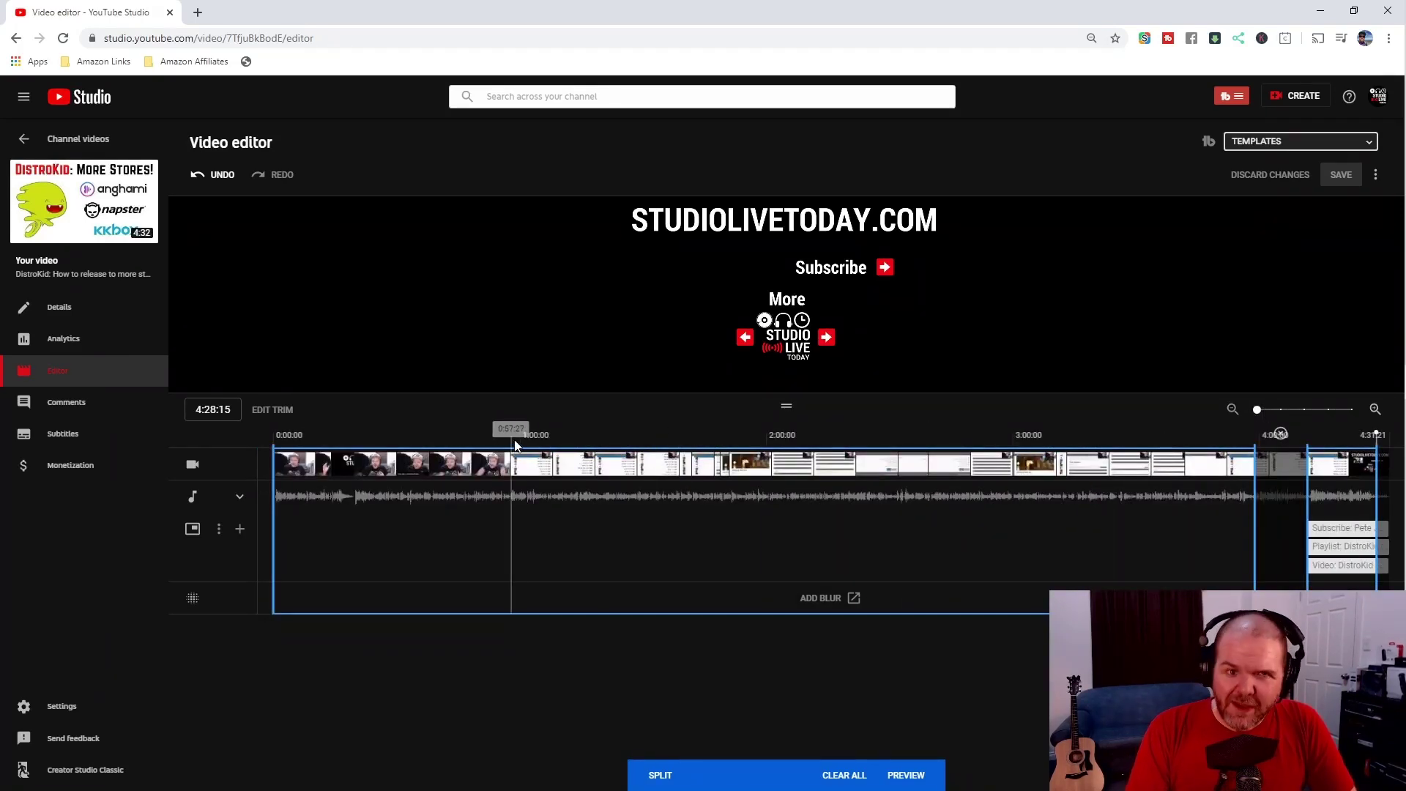
Zoom into the opening seconds and nudge the video's start point slightly later.
left_click(282, 435)
left_click_drag(1257, 410, 1286, 412)
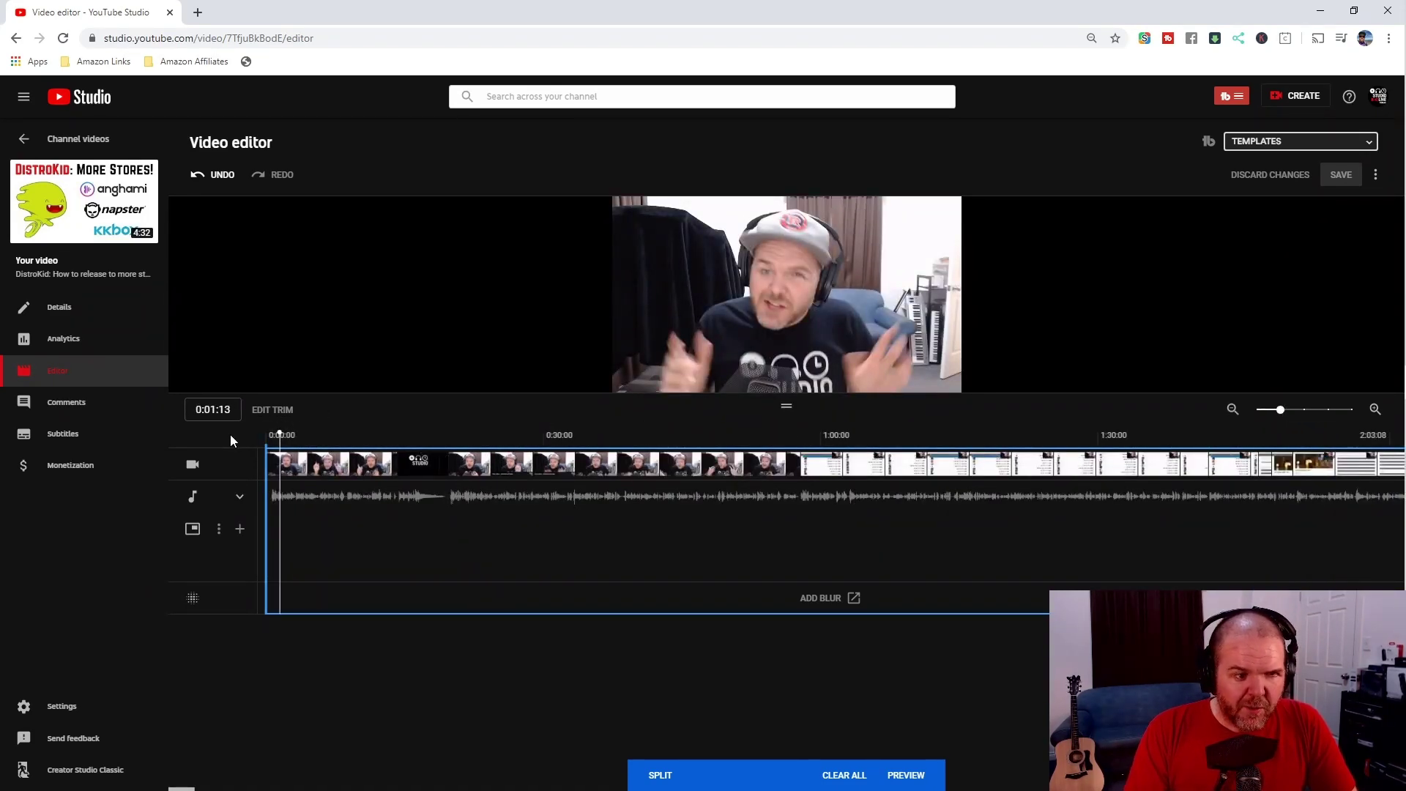
left_click_drag(279, 435, 242, 435)
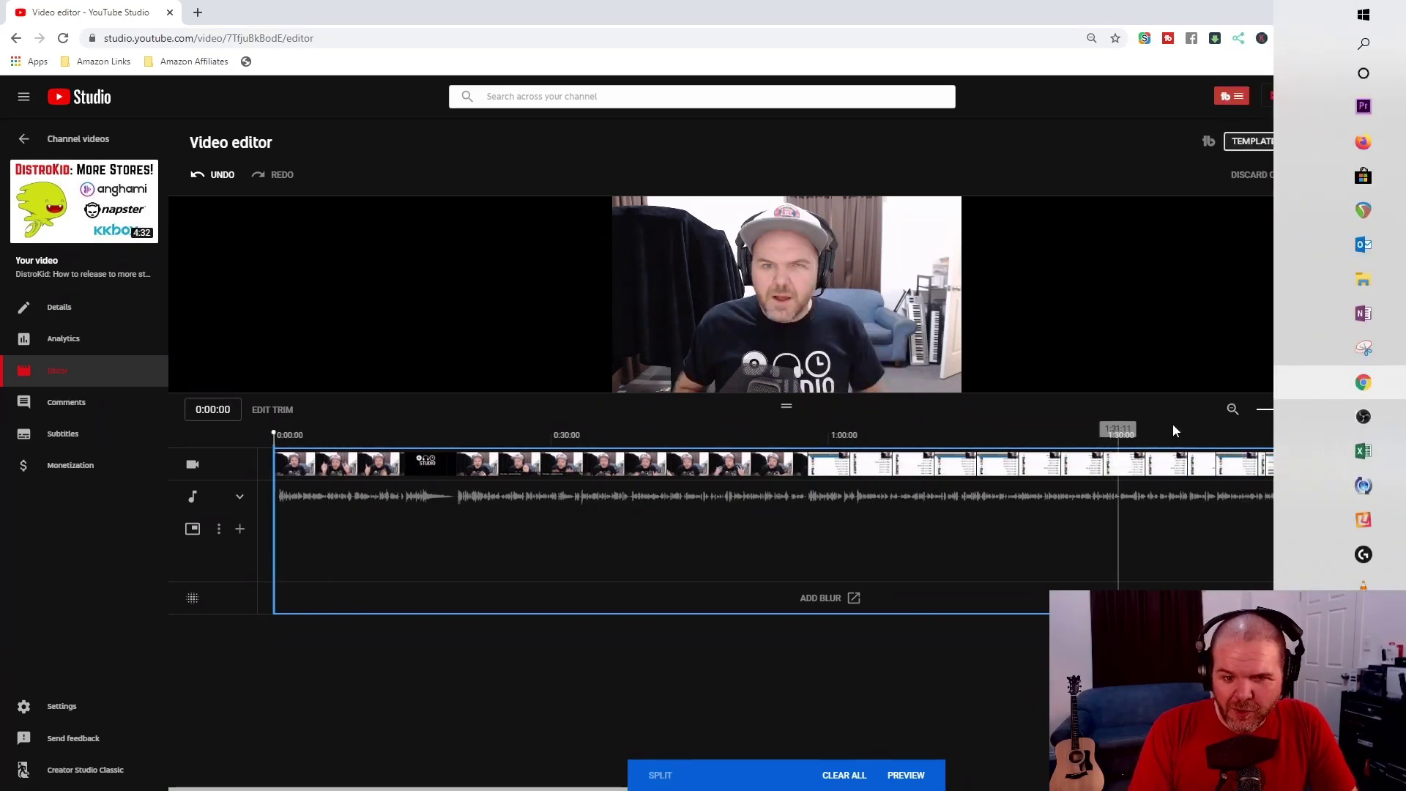
left_click(1303, 410)
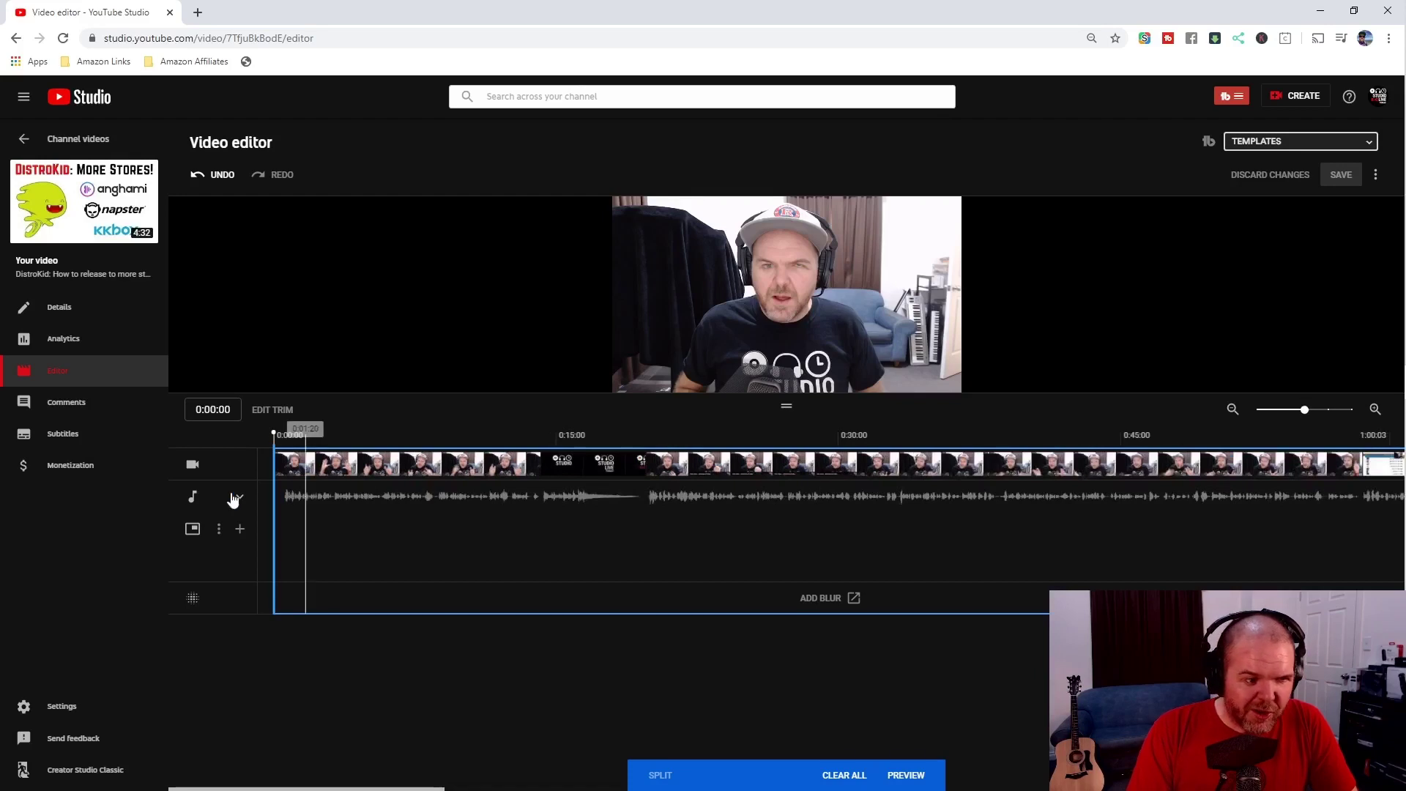
left_click_drag(273, 501, 278, 504)
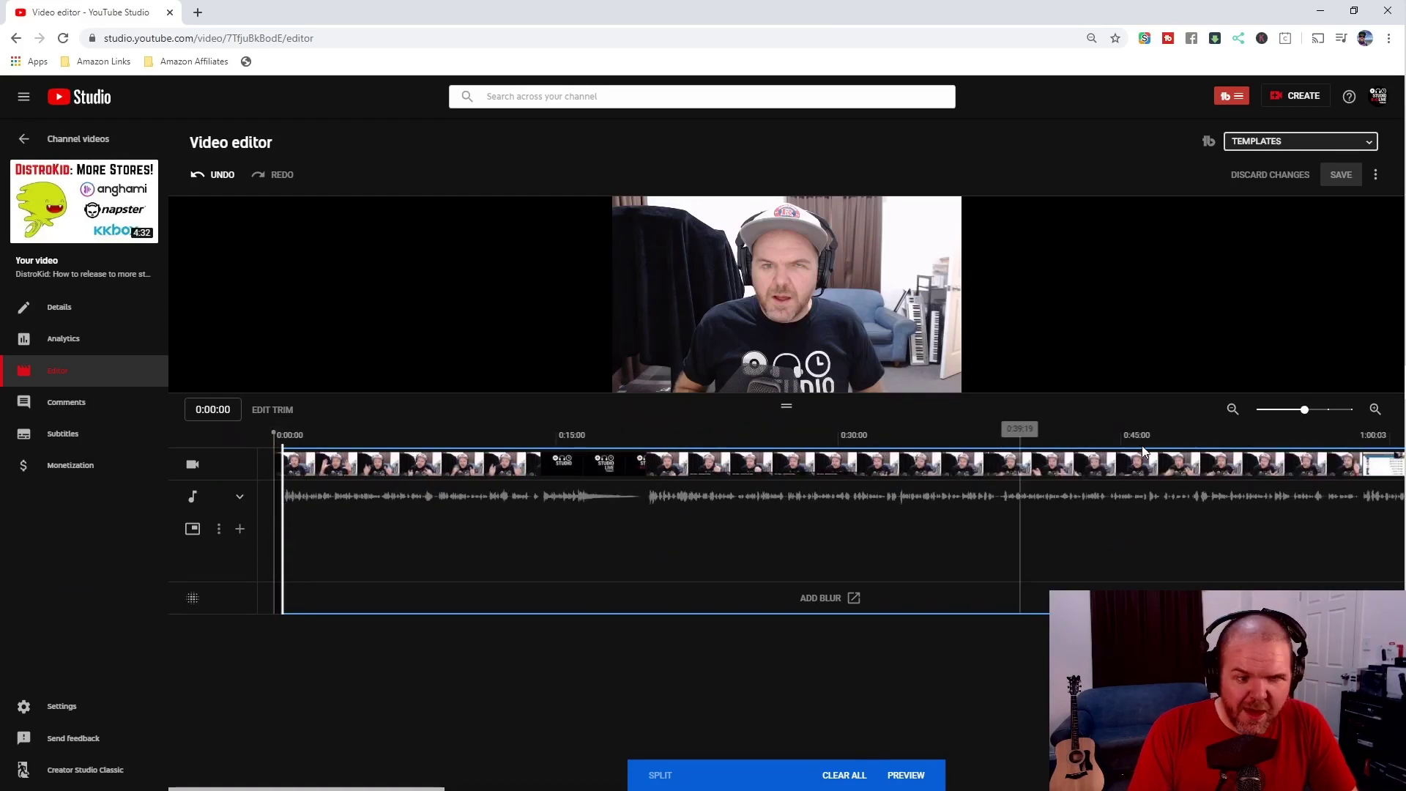
left_click(1315, 410)
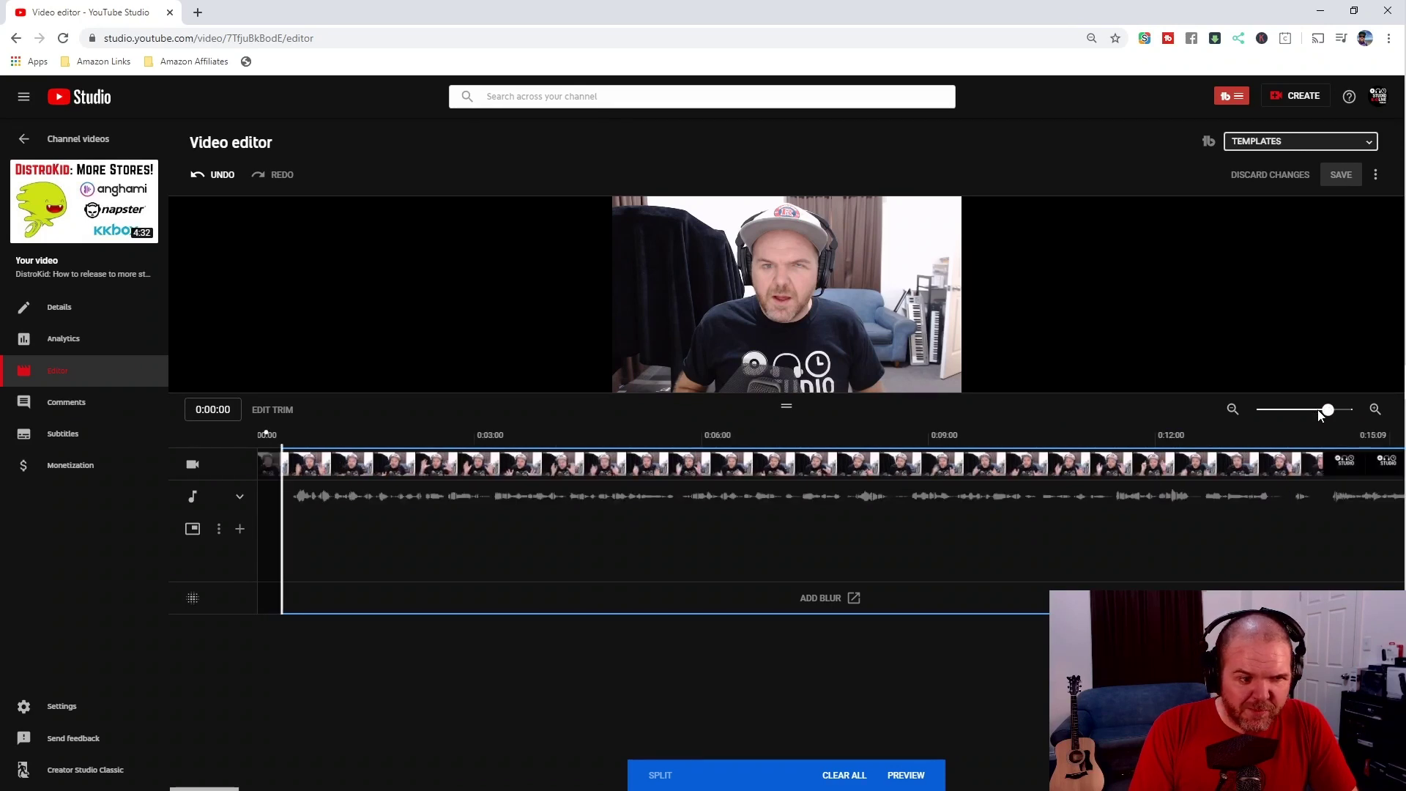
left_click_drag(284, 502, 288, 501)
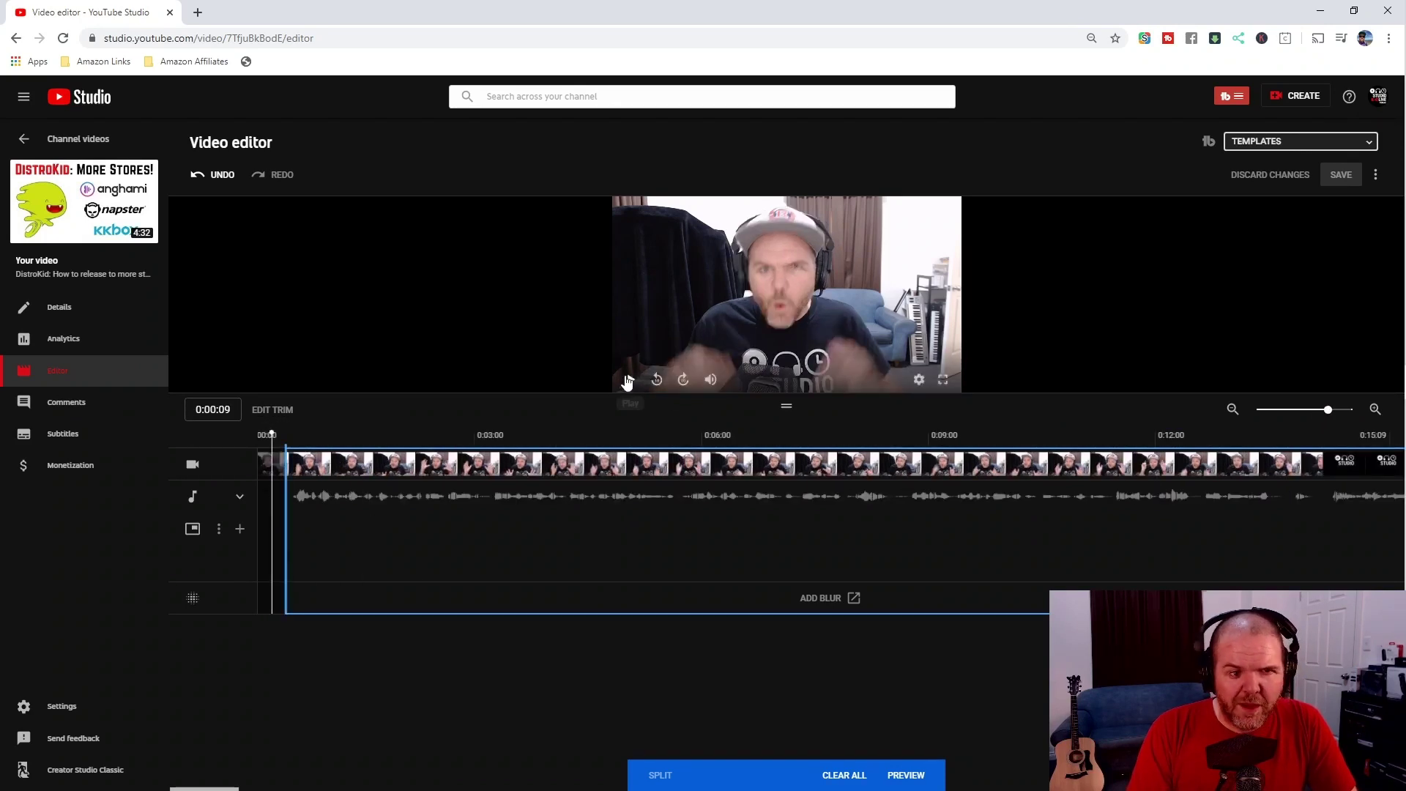
Play the trimmed opening to check it, then zoom out to the whole video.
left_click(631, 380)
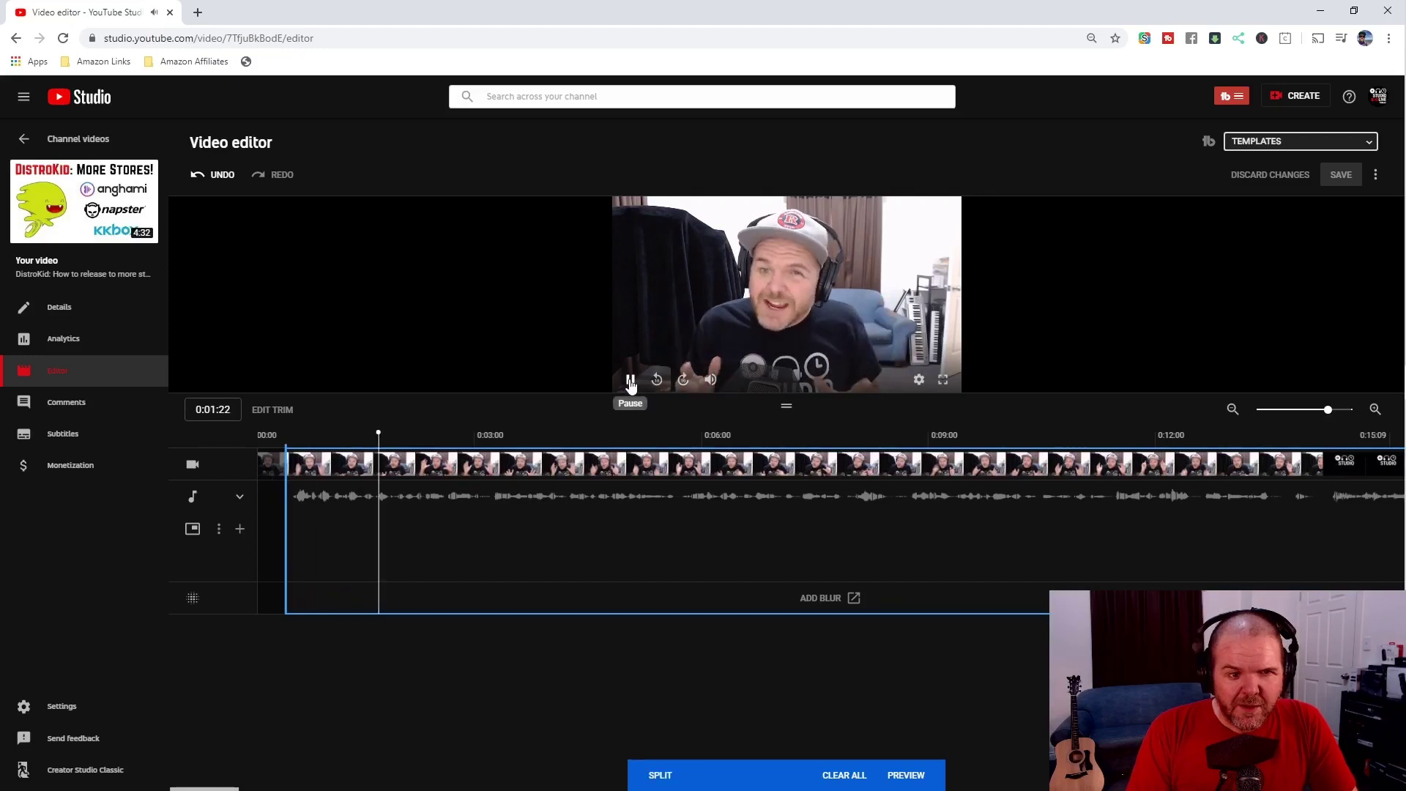
left_click(631, 380)
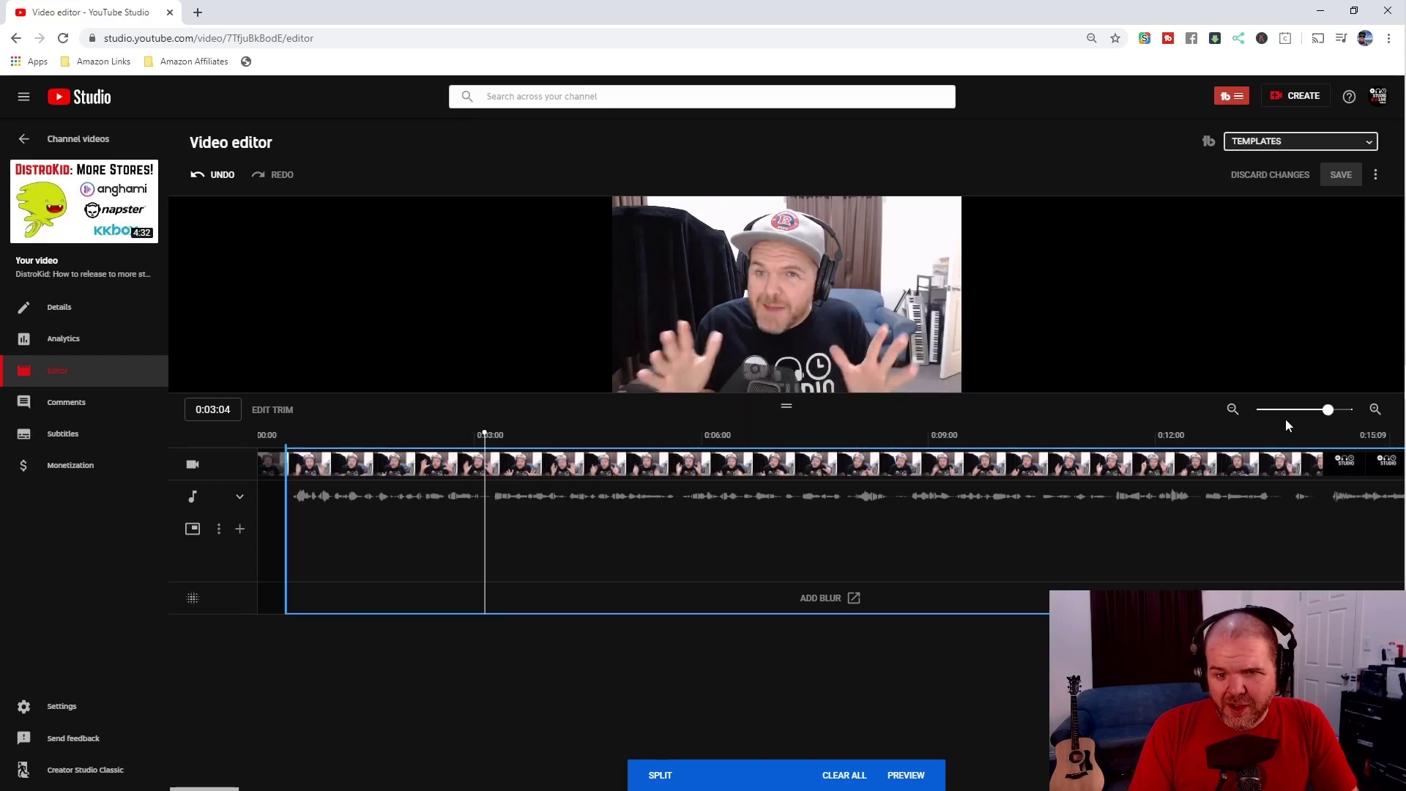
left_click_drag(1287, 425, 1255, 425)
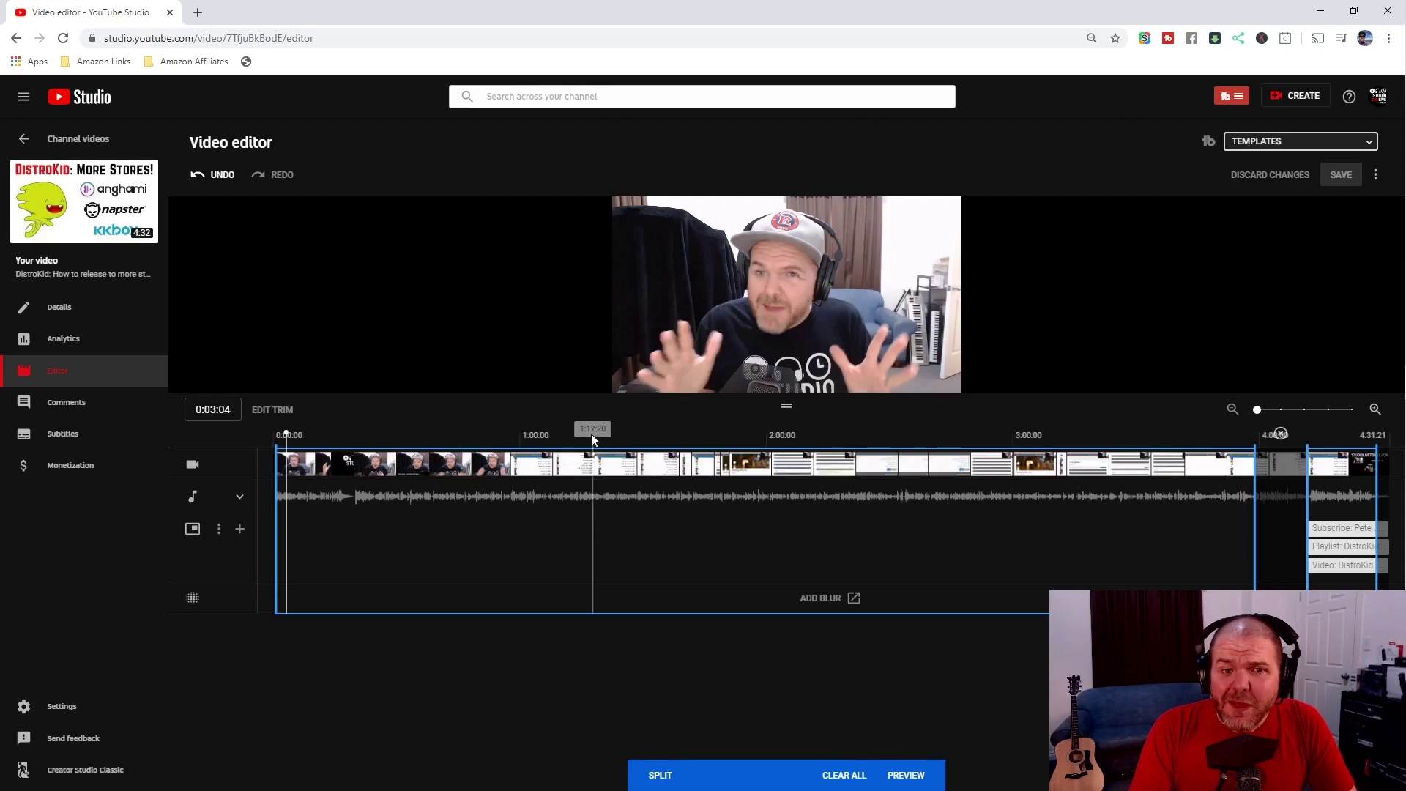
Exit trim mode with PREVIEW so the start, middle and end cuts are applied.
left_click(907, 774)
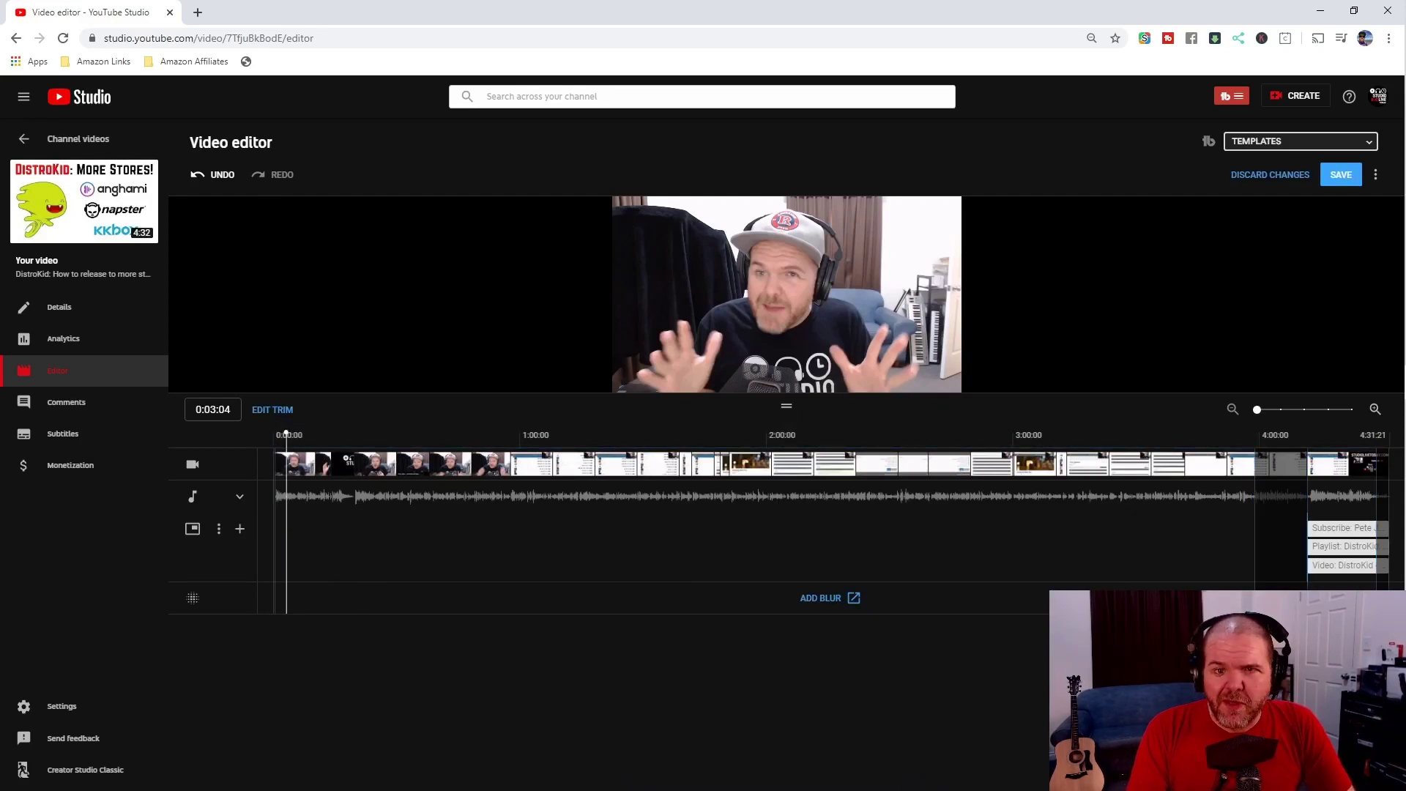
Save and confirm the trimmed DistroKid video's changes, then return to Channel videos.
left_click(1340, 176)
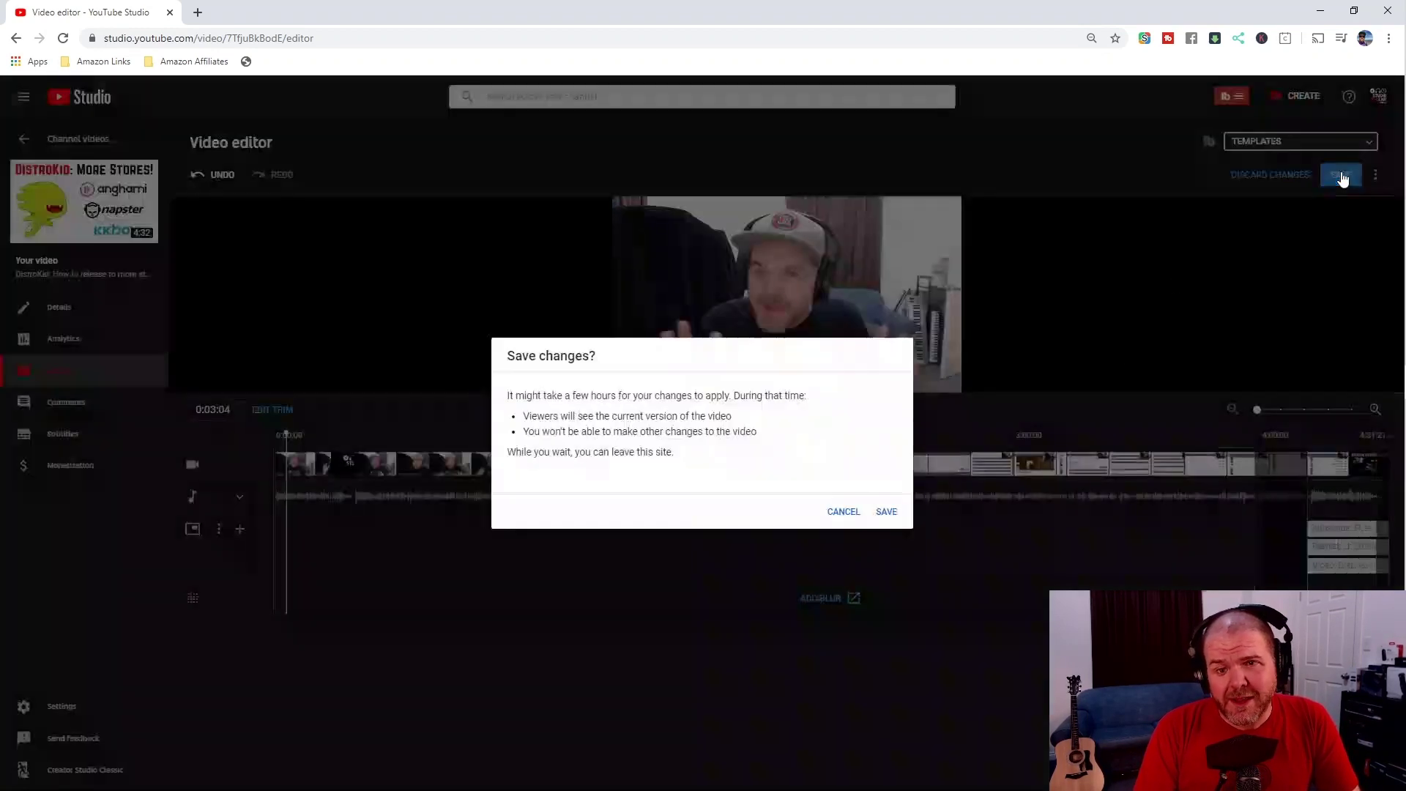
left_click(888, 512)
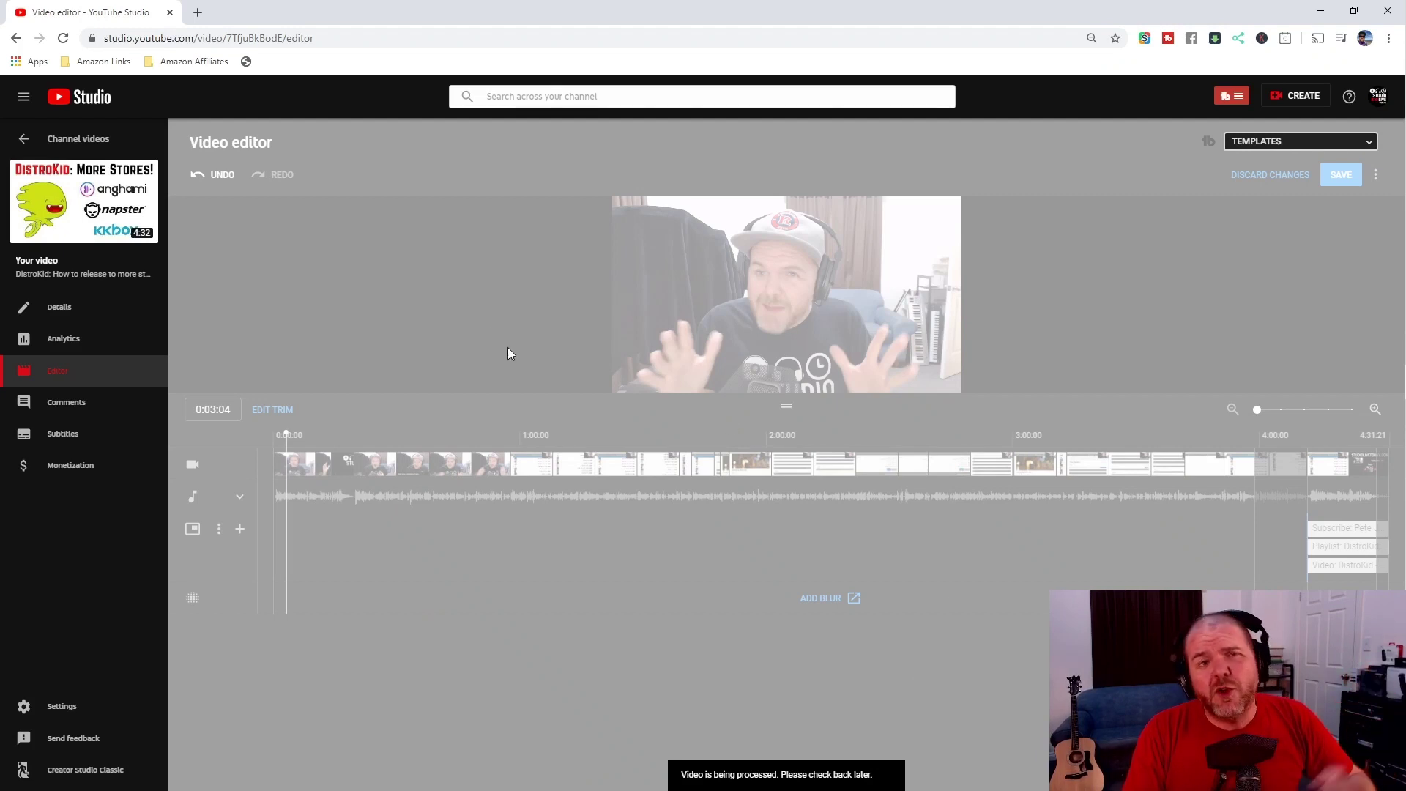
left_click(23, 139)
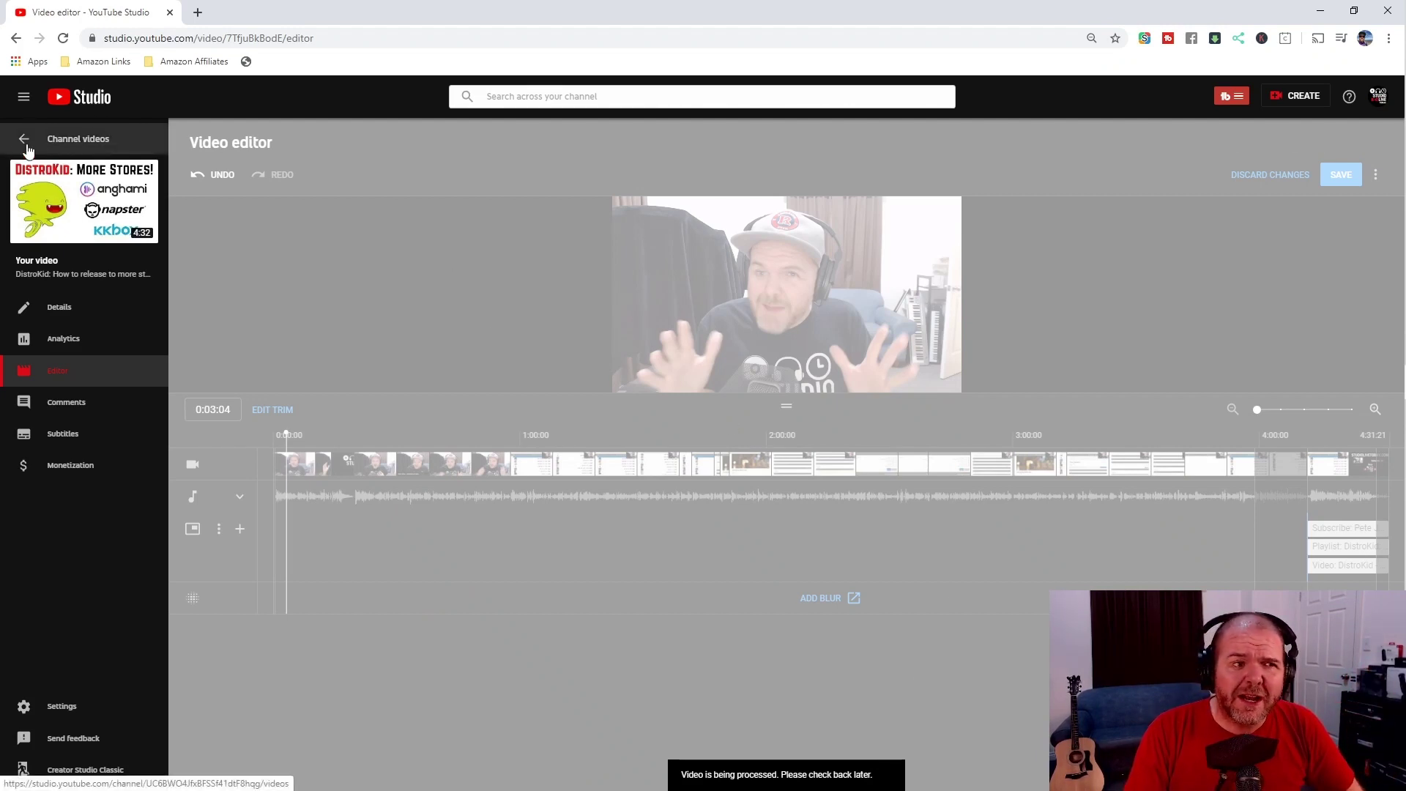